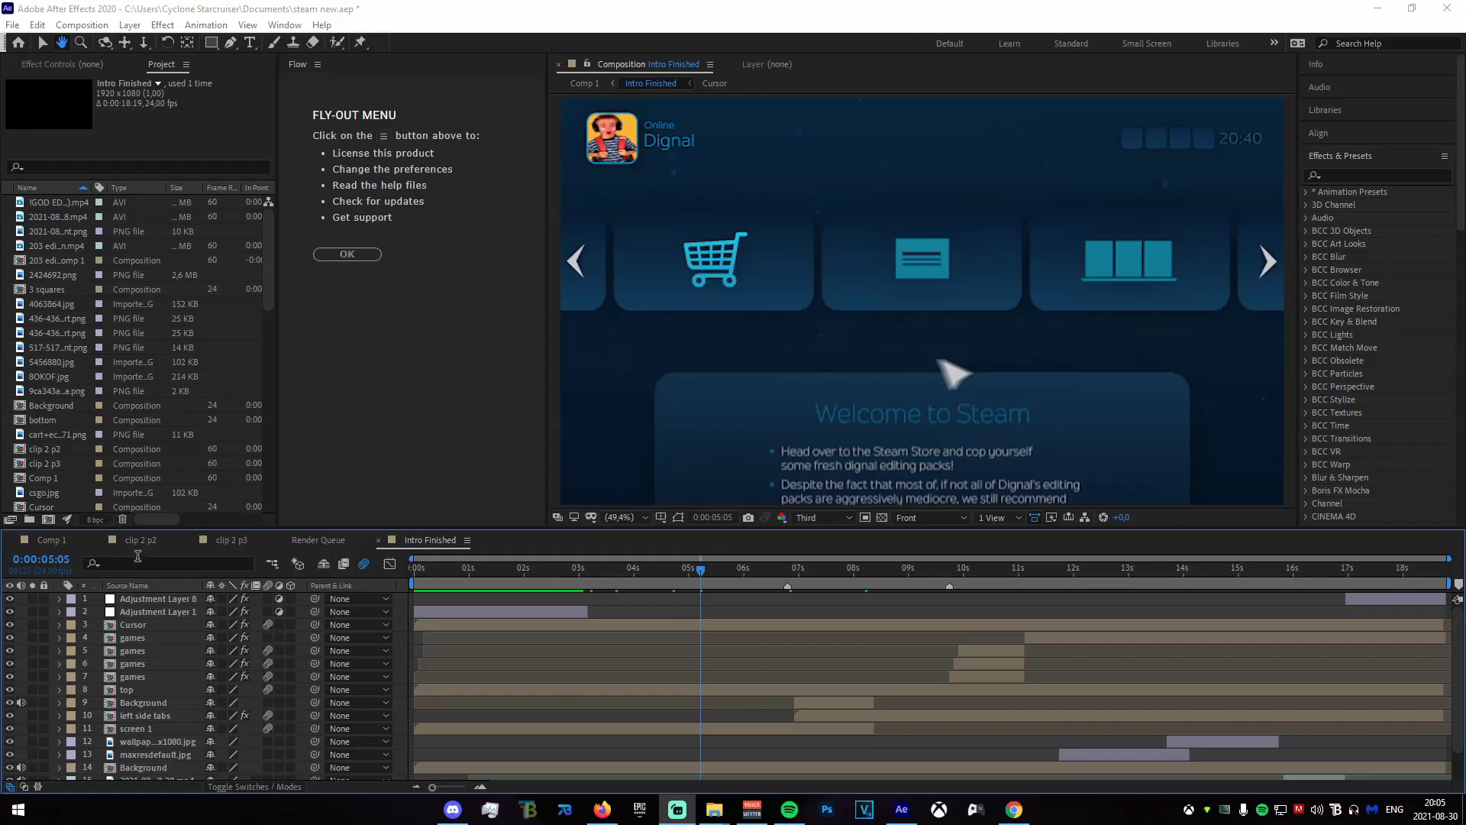
- Close the clip 2 p2 and clip 2 p3 timelines and rewind the intro to its first frame
{"action": "left_click", "coordinate": [43, 42]}
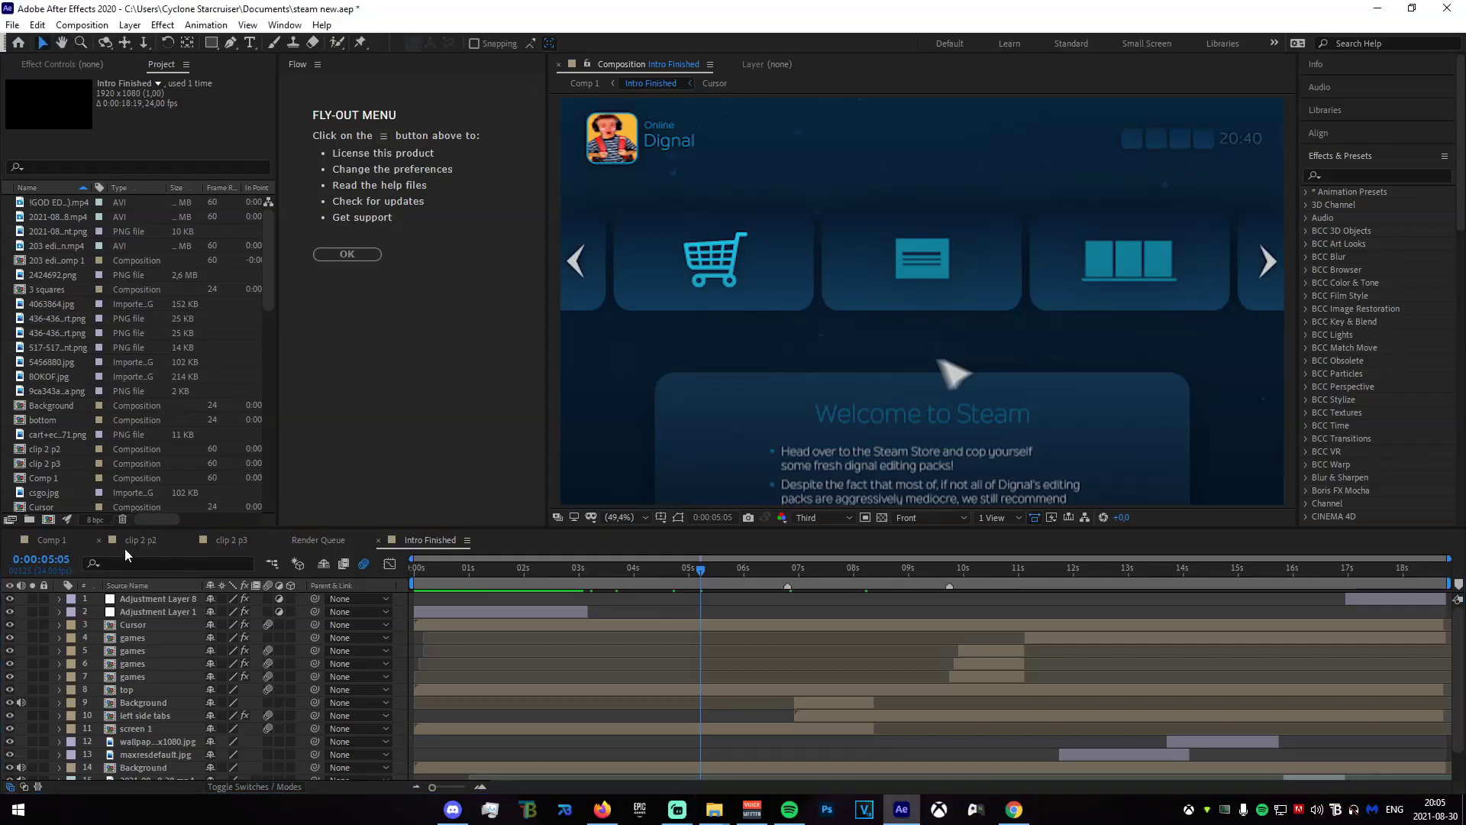
{"action": "left_click", "coordinate": [99, 540]}
{"action": "left_click", "coordinate": [99, 540]}
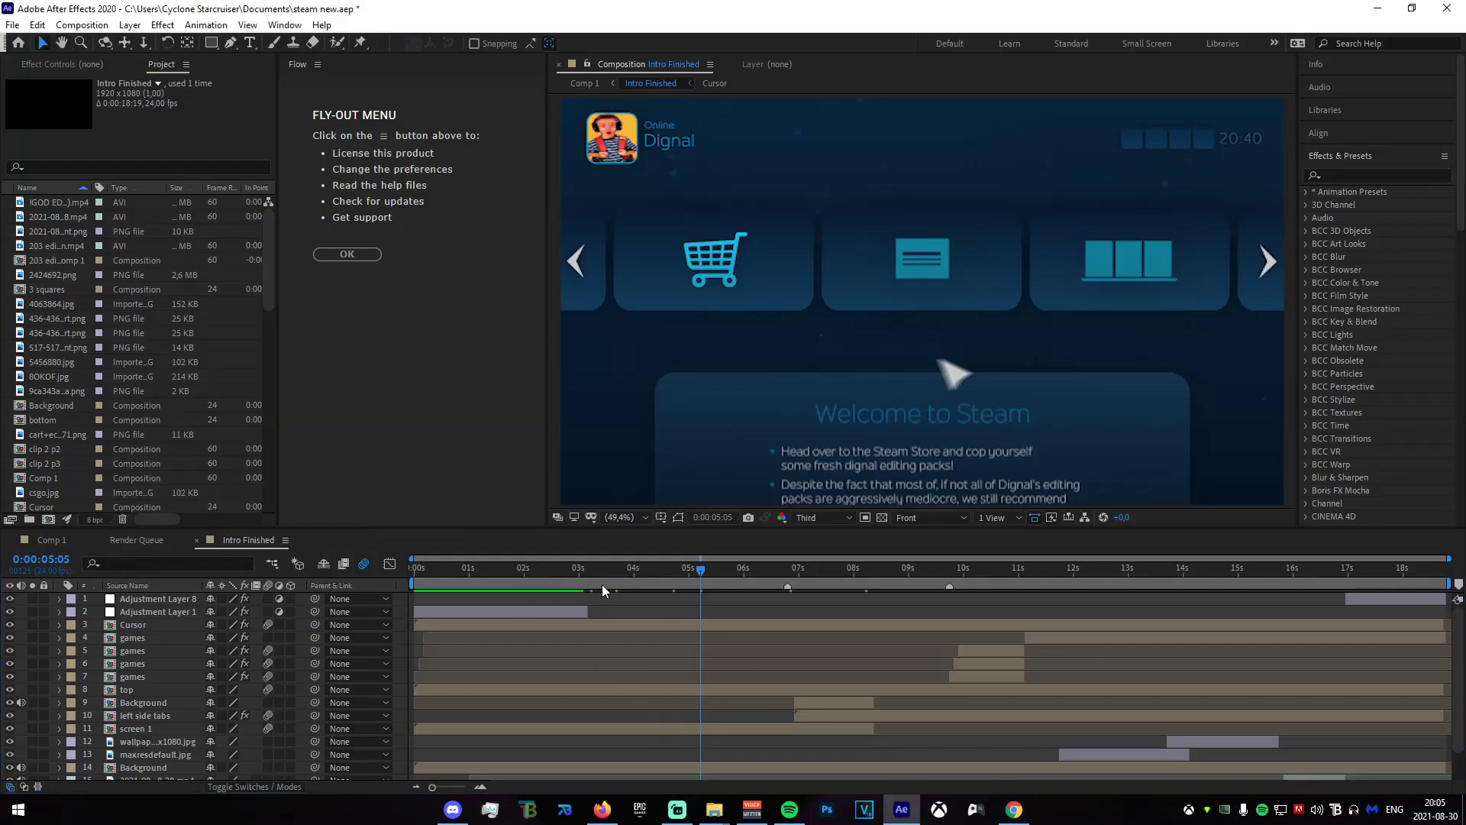
{"action": "scroll", "coordinate": [694, 447], "scroll_direction": "down", "scroll_amount": 2}
{"action": "left_click_drag", "start_coordinate": [679, 573], "coordinate": [599, 580]}
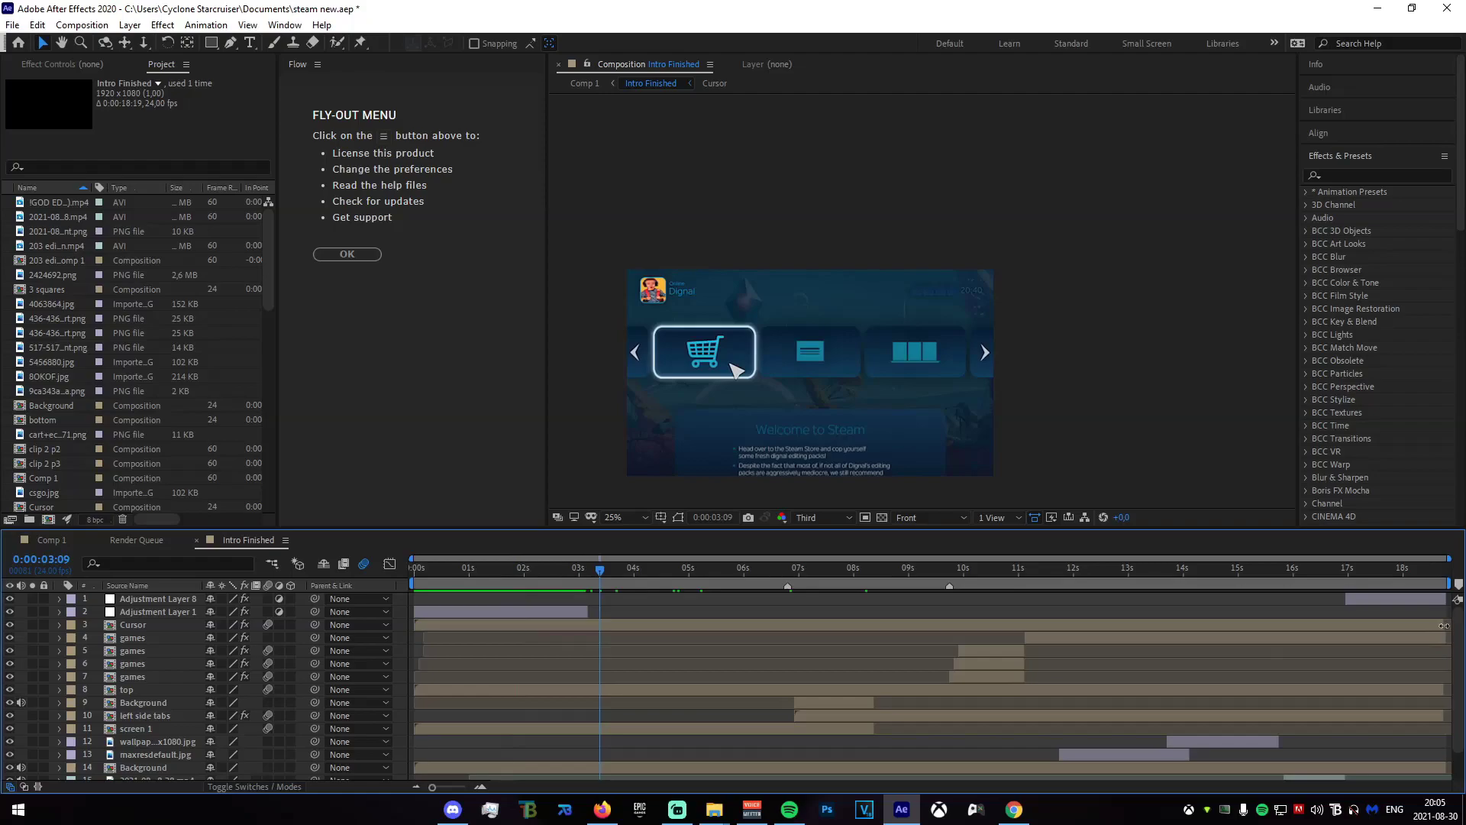
{"action": "scroll", "coordinate": [1447, 710], "scroll_direction": "down", "scroll_amount": 1}
{"action": "scroll", "coordinate": [1447, 710], "scroll_direction": "up", "scroll_amount": 1}
- In Comp 1, look over the startup sound, video clip and music layers
{"action": "left_click", "coordinate": [60, 540]}
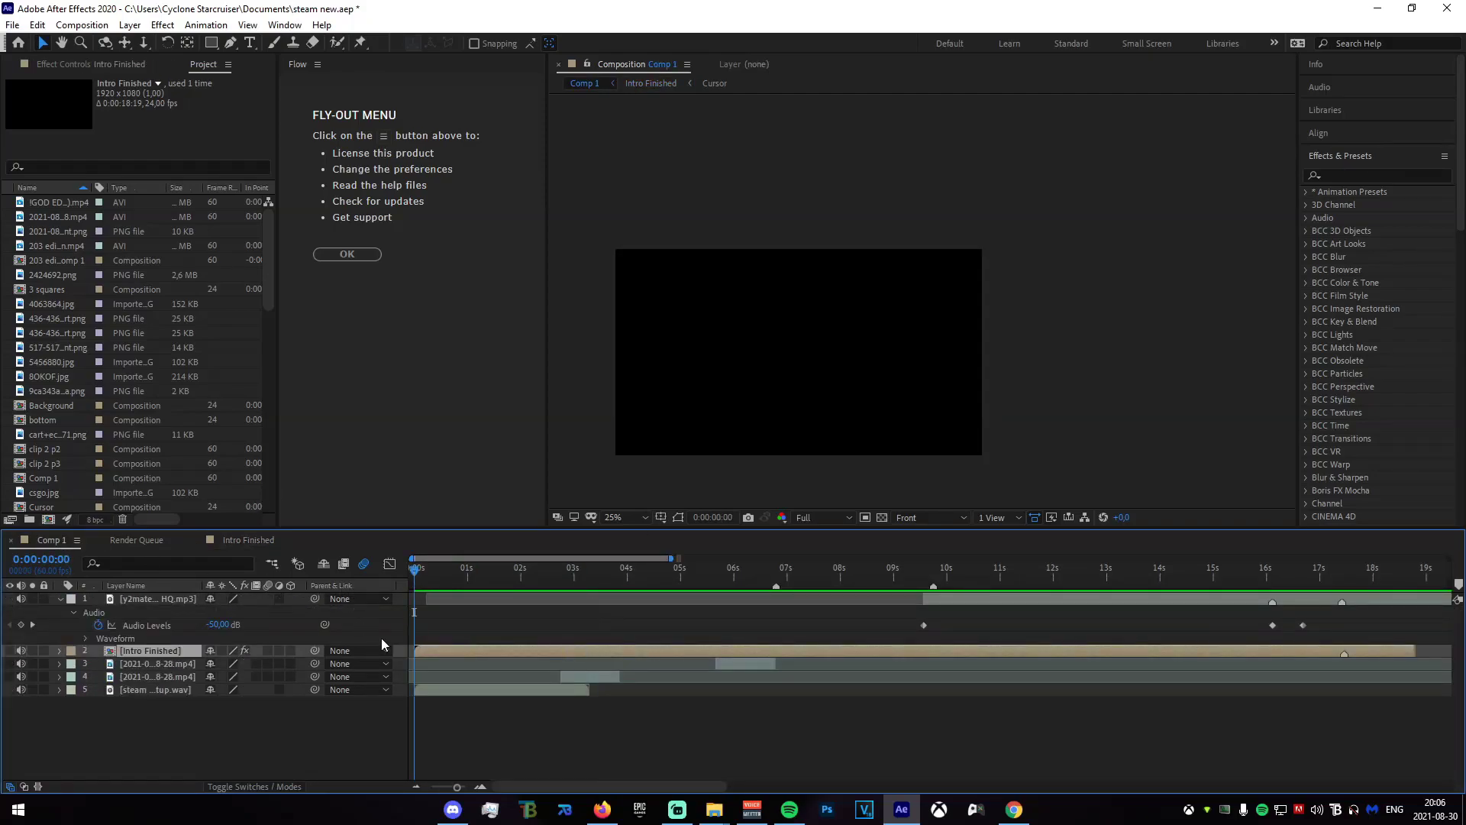
{"action": "left_click", "coordinate": [439, 691]}
{"action": "left_click", "coordinate": [589, 678]}
{"action": "left_click", "coordinate": [657, 662]}
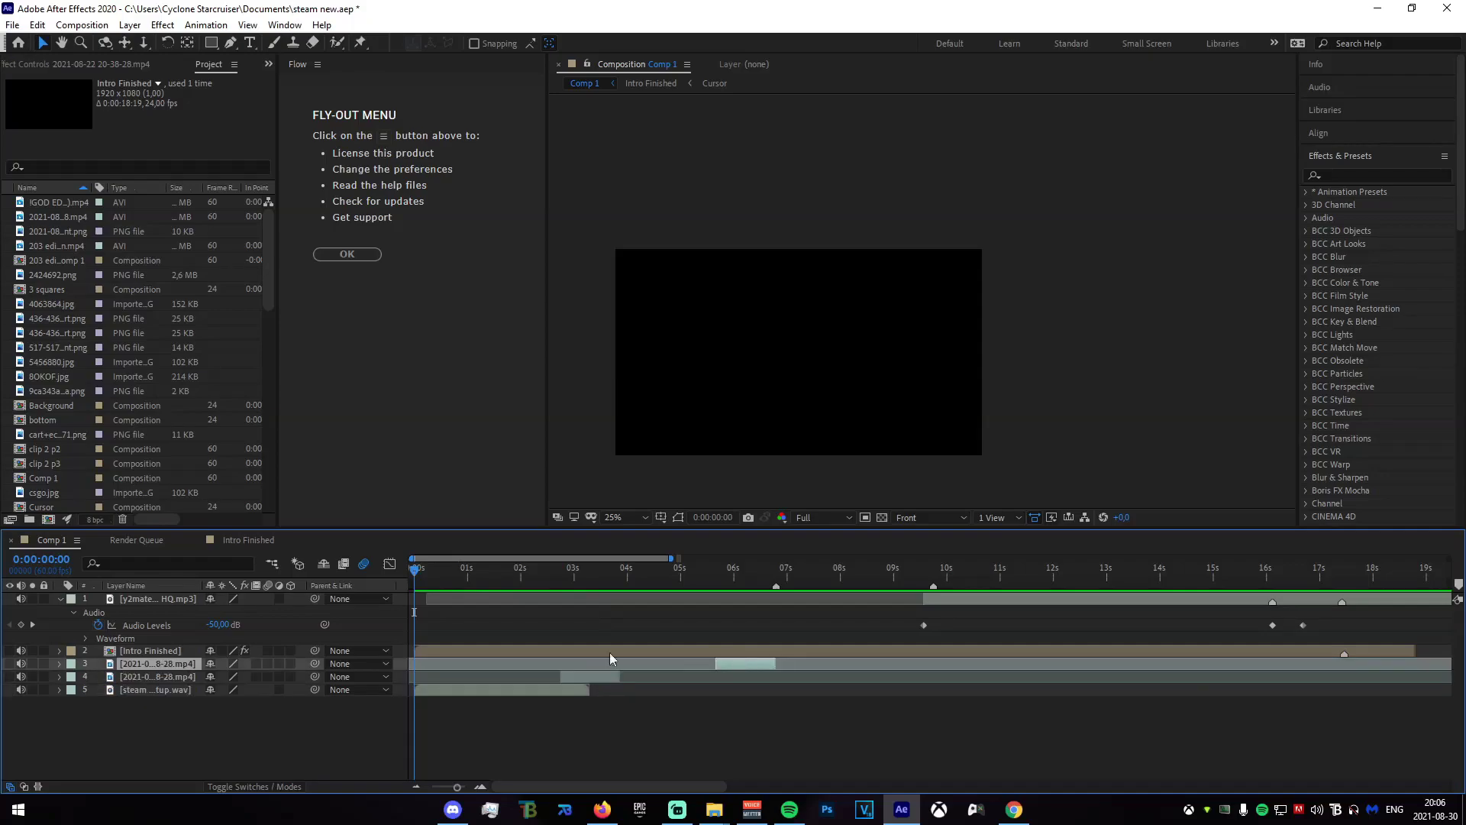
{"action": "left_click", "coordinate": [60, 598]}
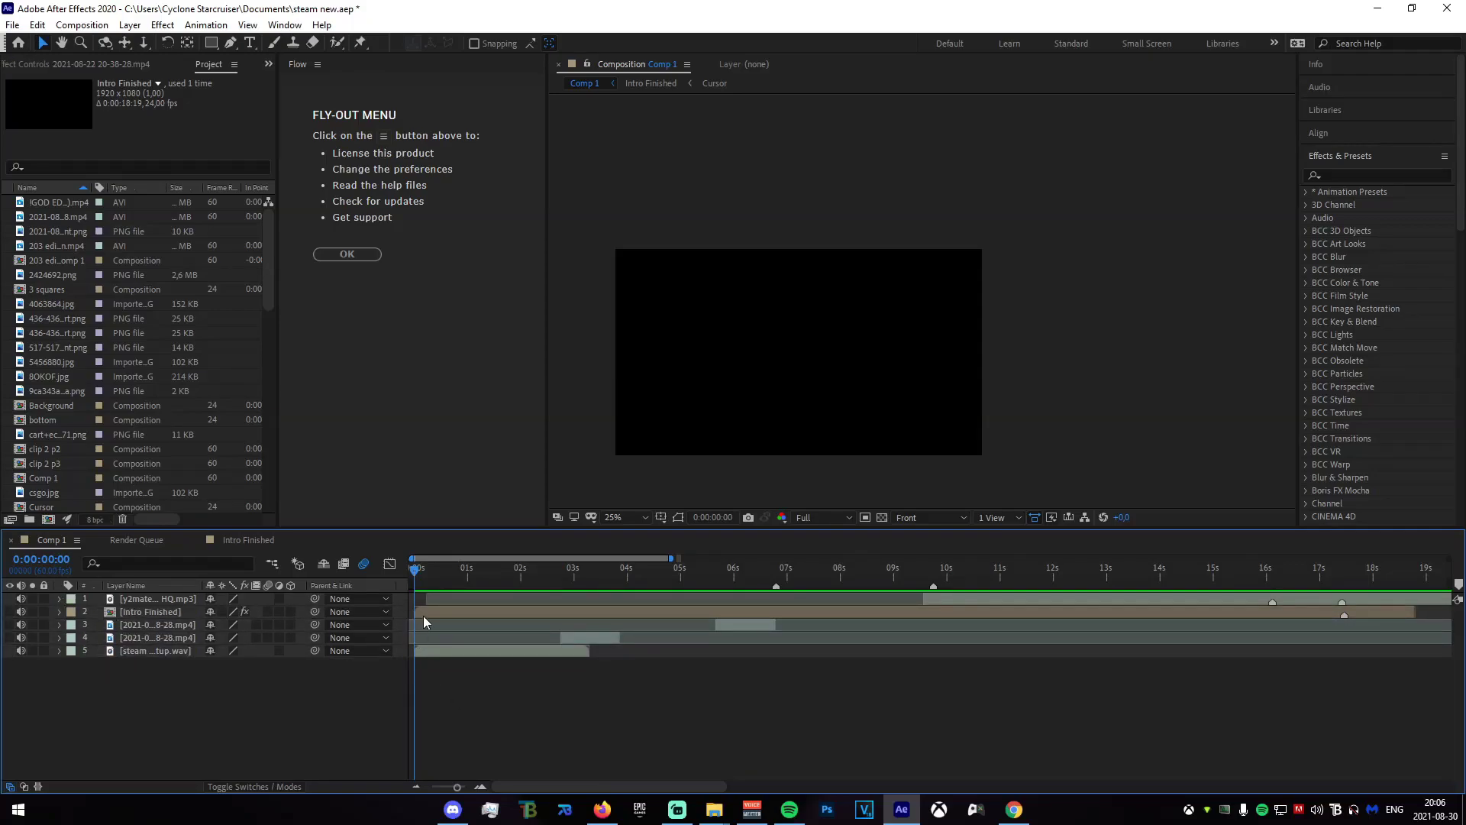
- Open the Intro Finished precomp, select its top layer and park at 0:00:00:16
{"action": "left_click", "coordinate": [417, 611]}
{"action": "double_click", "coordinate": [420, 609]}
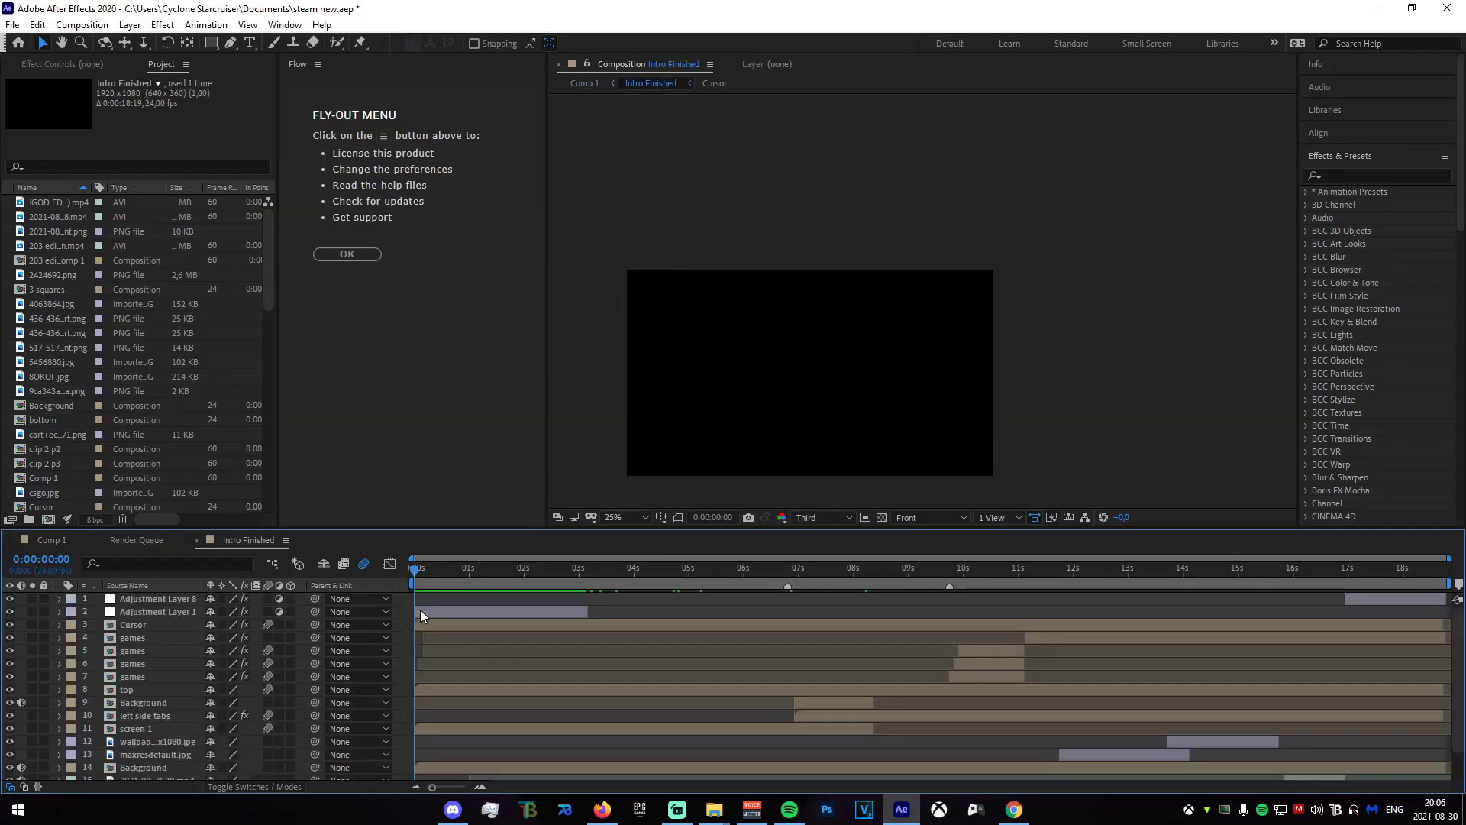
{"action": "left_click_drag", "start_coordinate": [417, 579], "coordinate": [532, 581]}
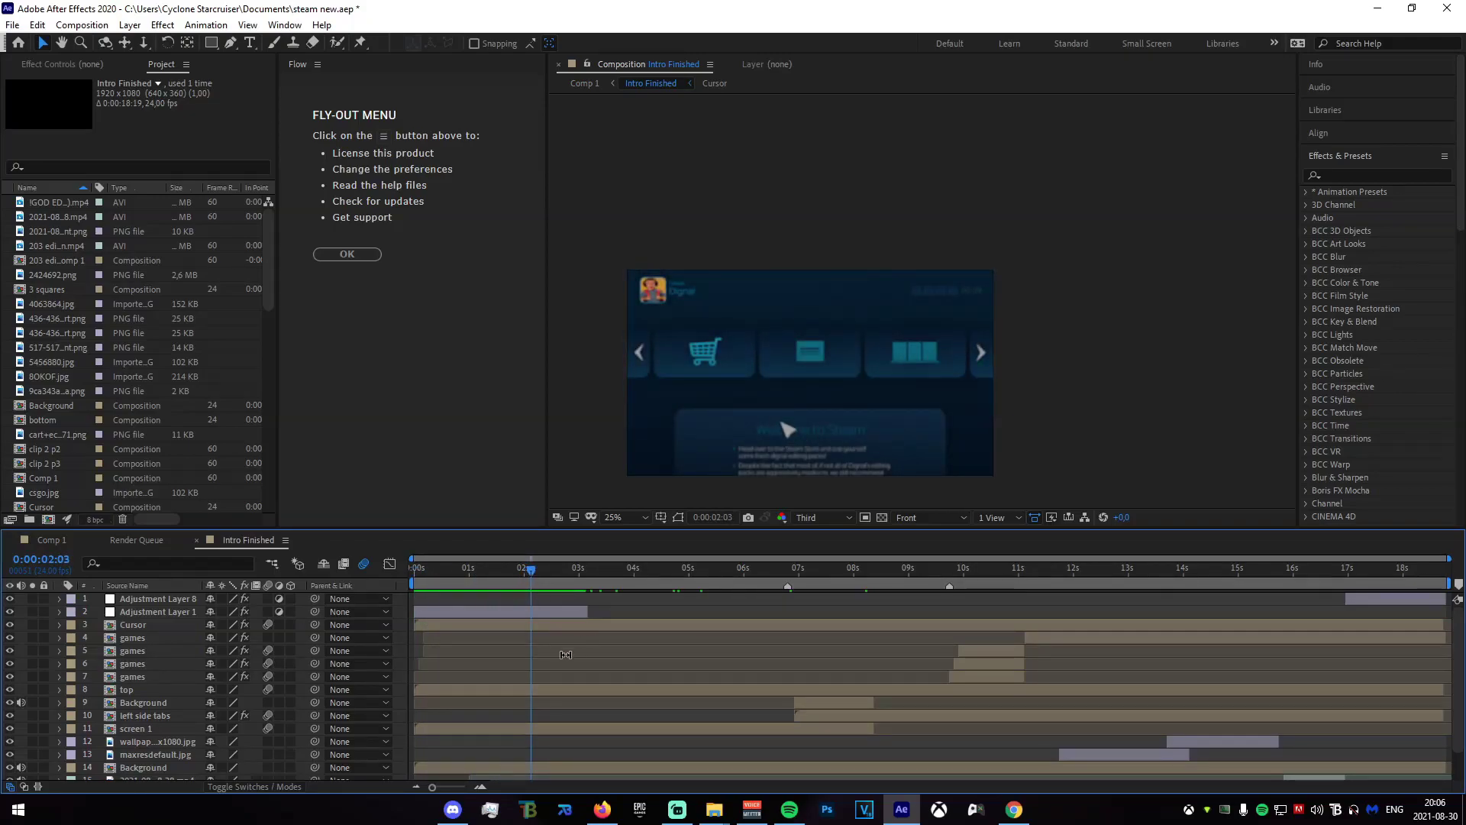
{"action": "scroll", "coordinate": [540, 661], "scroll_direction": "down", "scroll_amount": 1}
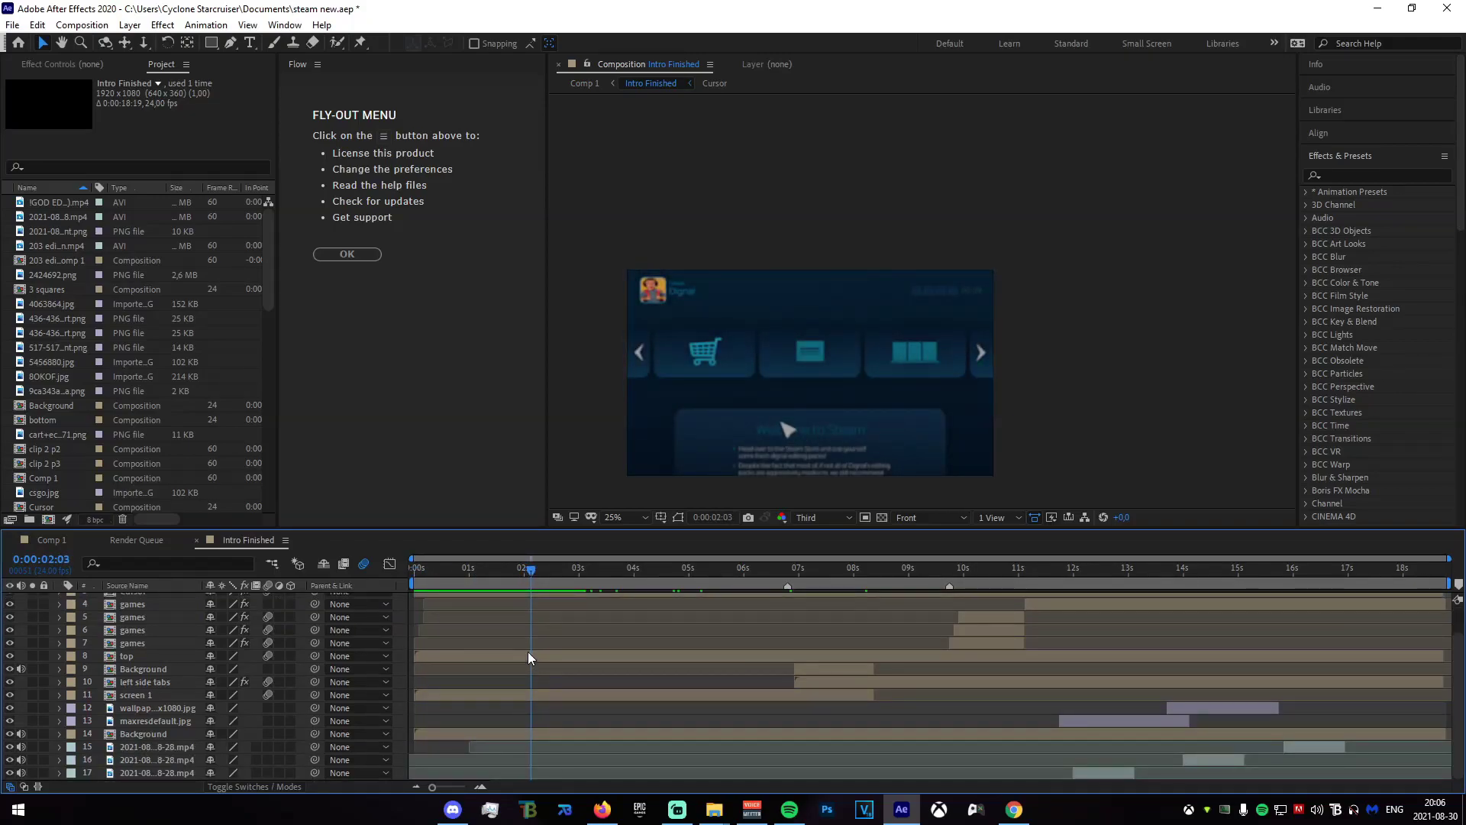
{"action": "left_click", "coordinate": [529, 655]}
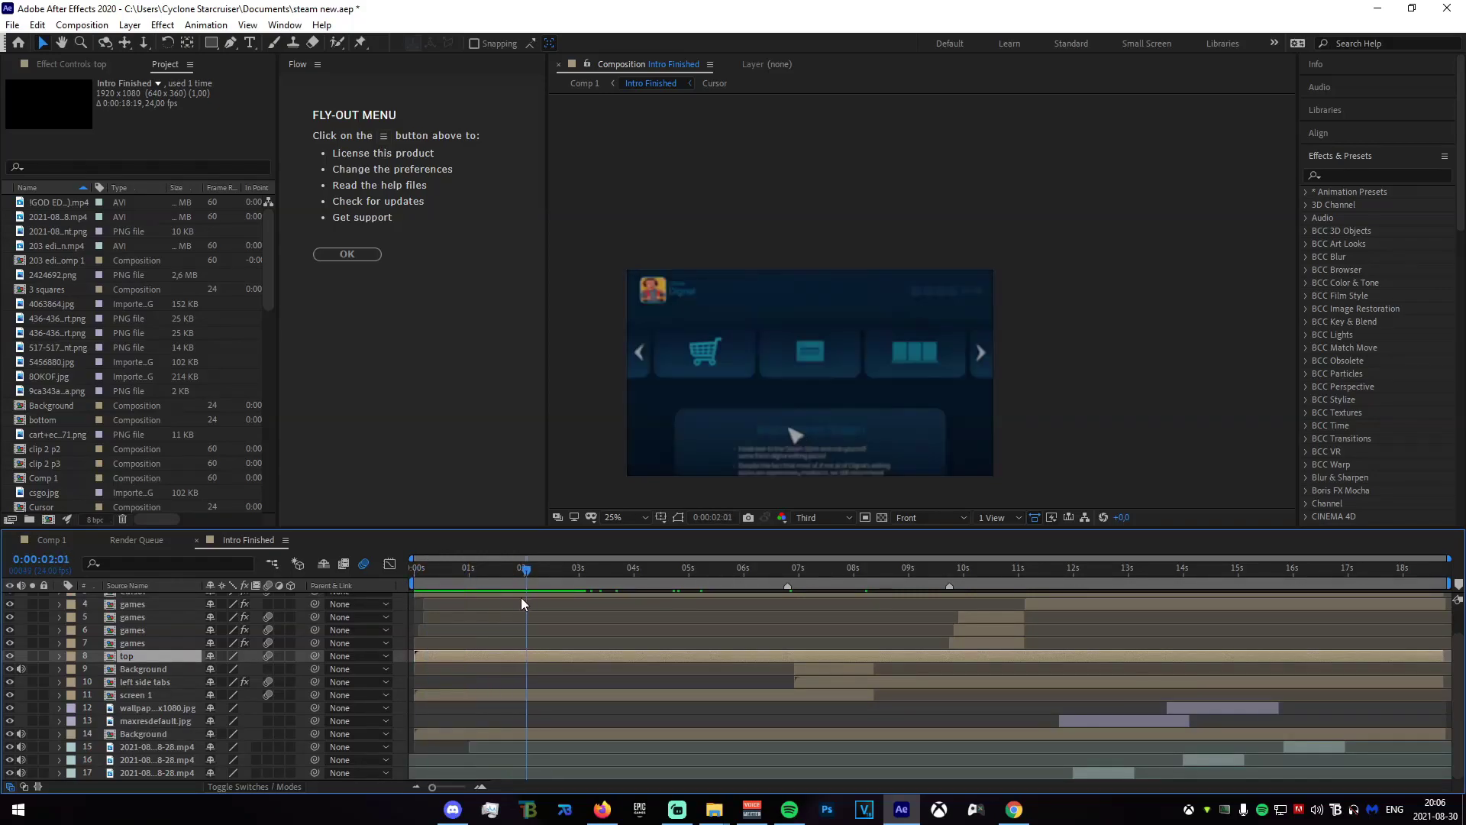
{"action": "left_click_drag", "start_coordinate": [527, 582], "coordinate": [450, 582]}
- Drill down through the top and top left precomps into pf and scrub its animation
{"action": "double_click", "coordinate": [442, 659]}
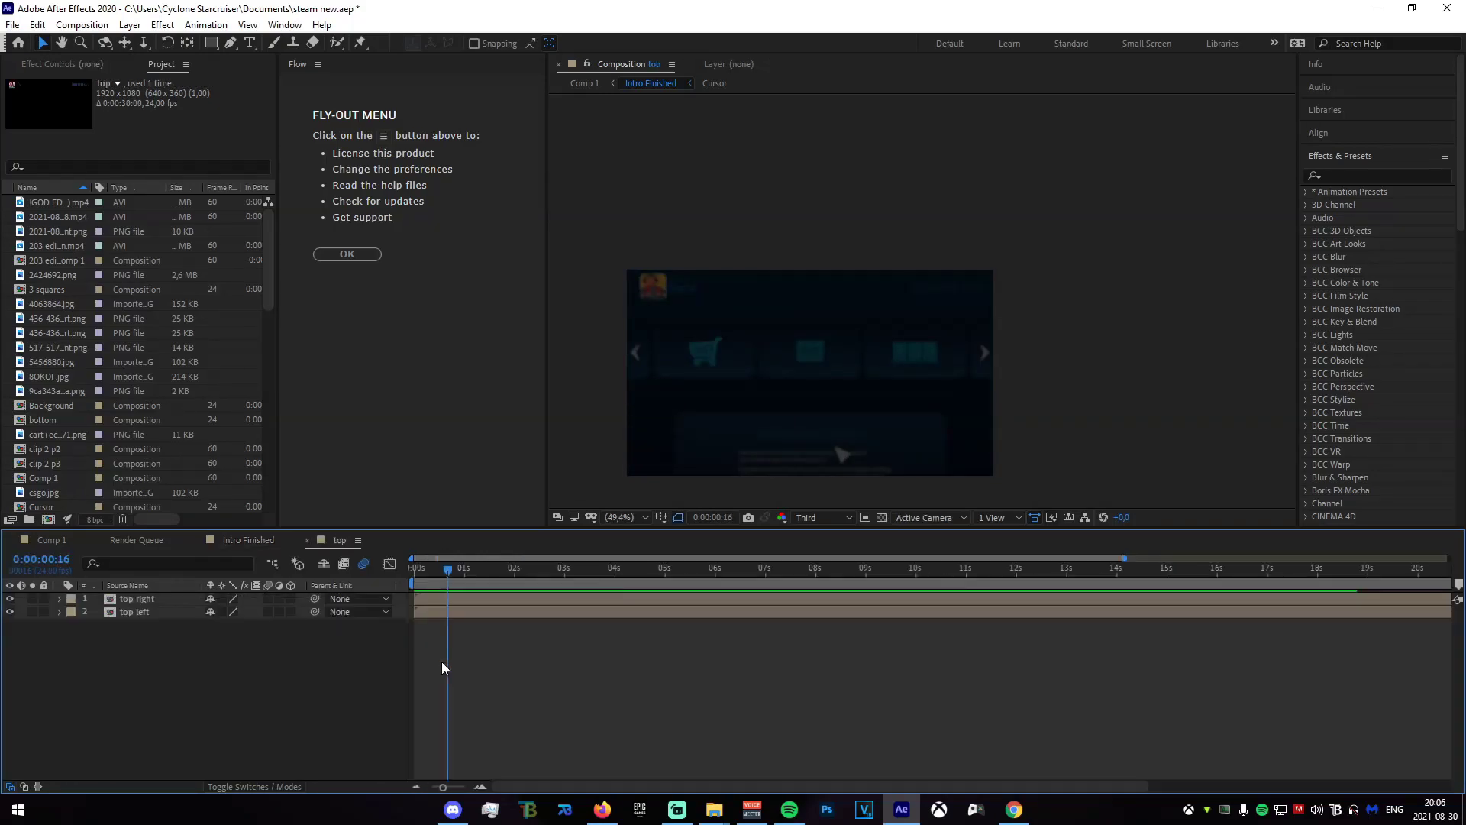
{"action": "double_click", "coordinate": [436, 613]}
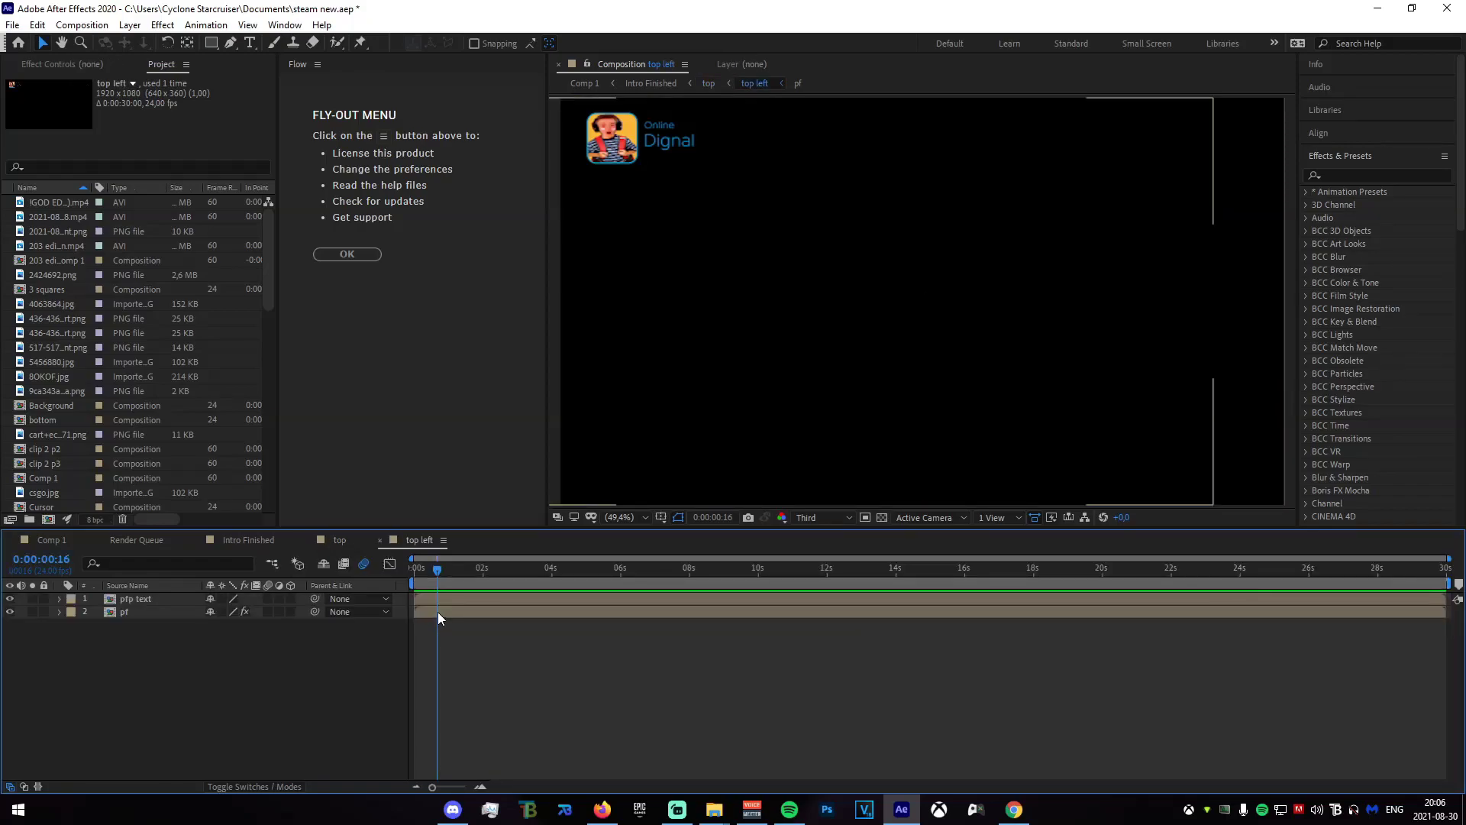
{"action": "left_click_drag", "start_coordinate": [437, 580], "coordinate": [420, 579]}
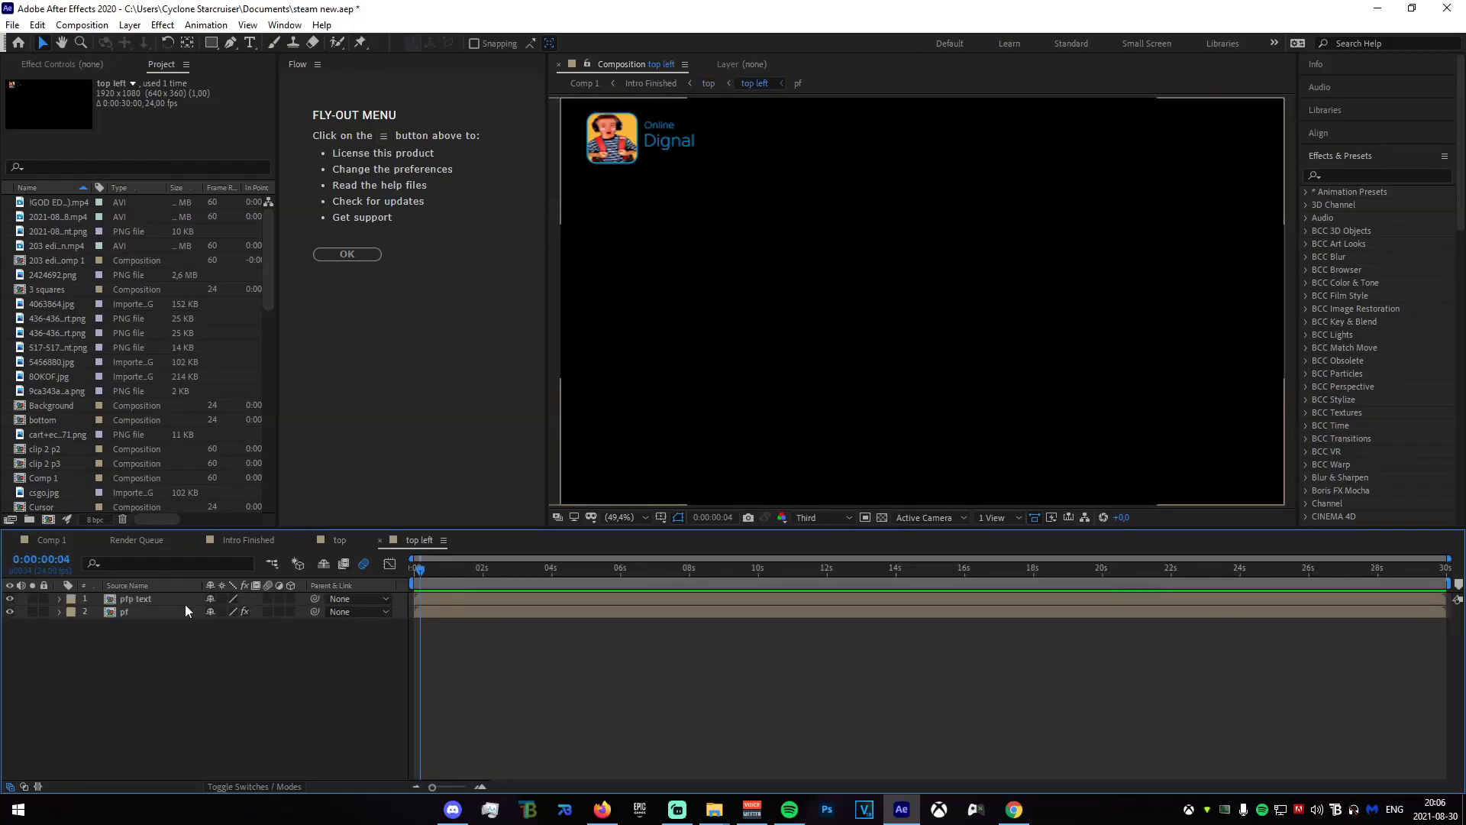
{"action": "left_click", "coordinate": [387, 611]}
{"action": "double_click", "coordinate": [448, 606]}
{"action": "left_click_drag", "start_coordinate": [426, 579], "coordinate": [350, 584]}
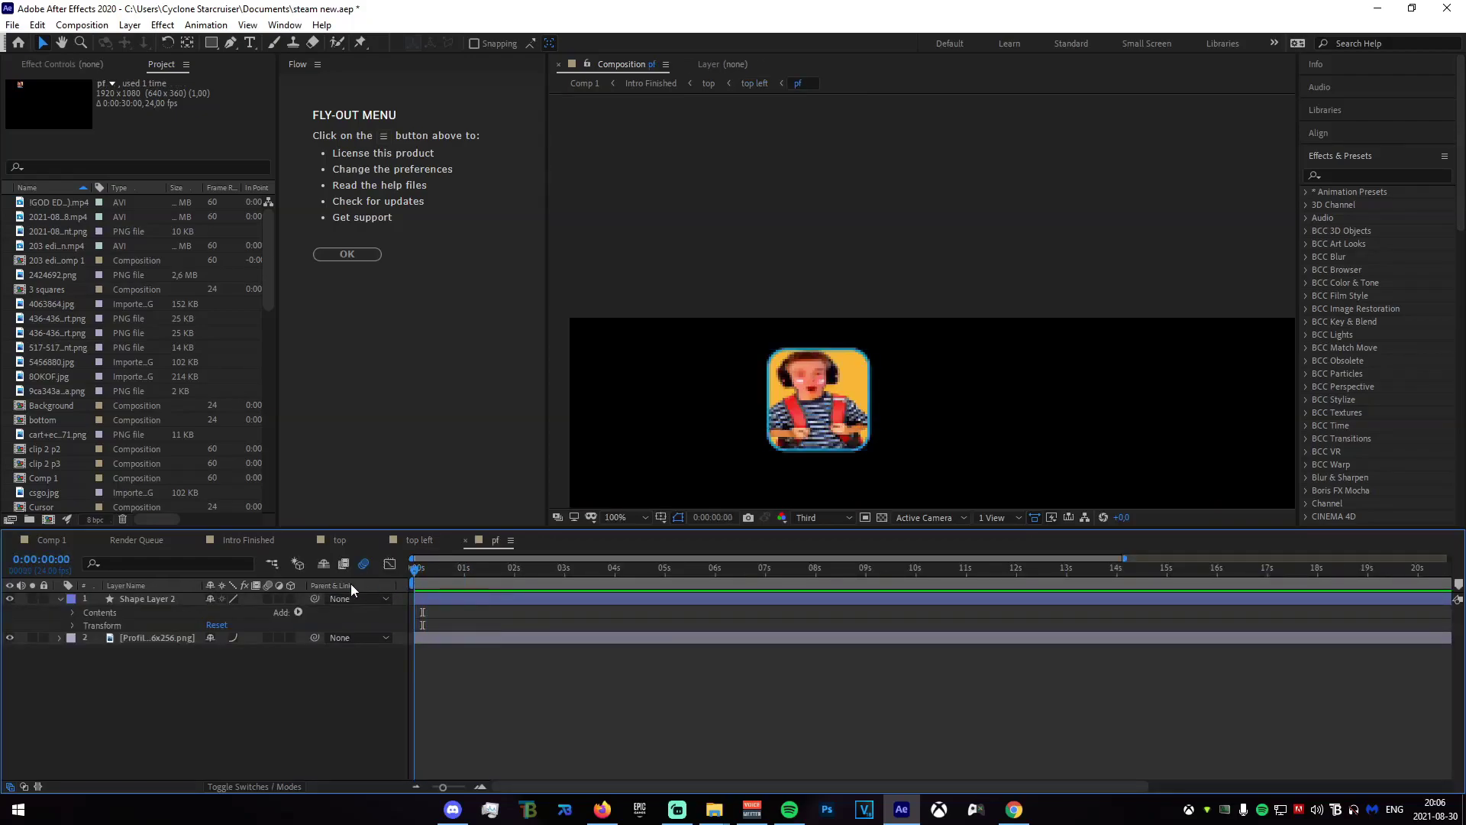
- Inspect the Profile Pic layer's Mask 1, collapse the layers, and return to top left
{"action": "left_click", "coordinate": [446, 598]}
{"action": "left_click", "coordinate": [481, 668]}
{"action": "left_click", "coordinate": [784, 425]}
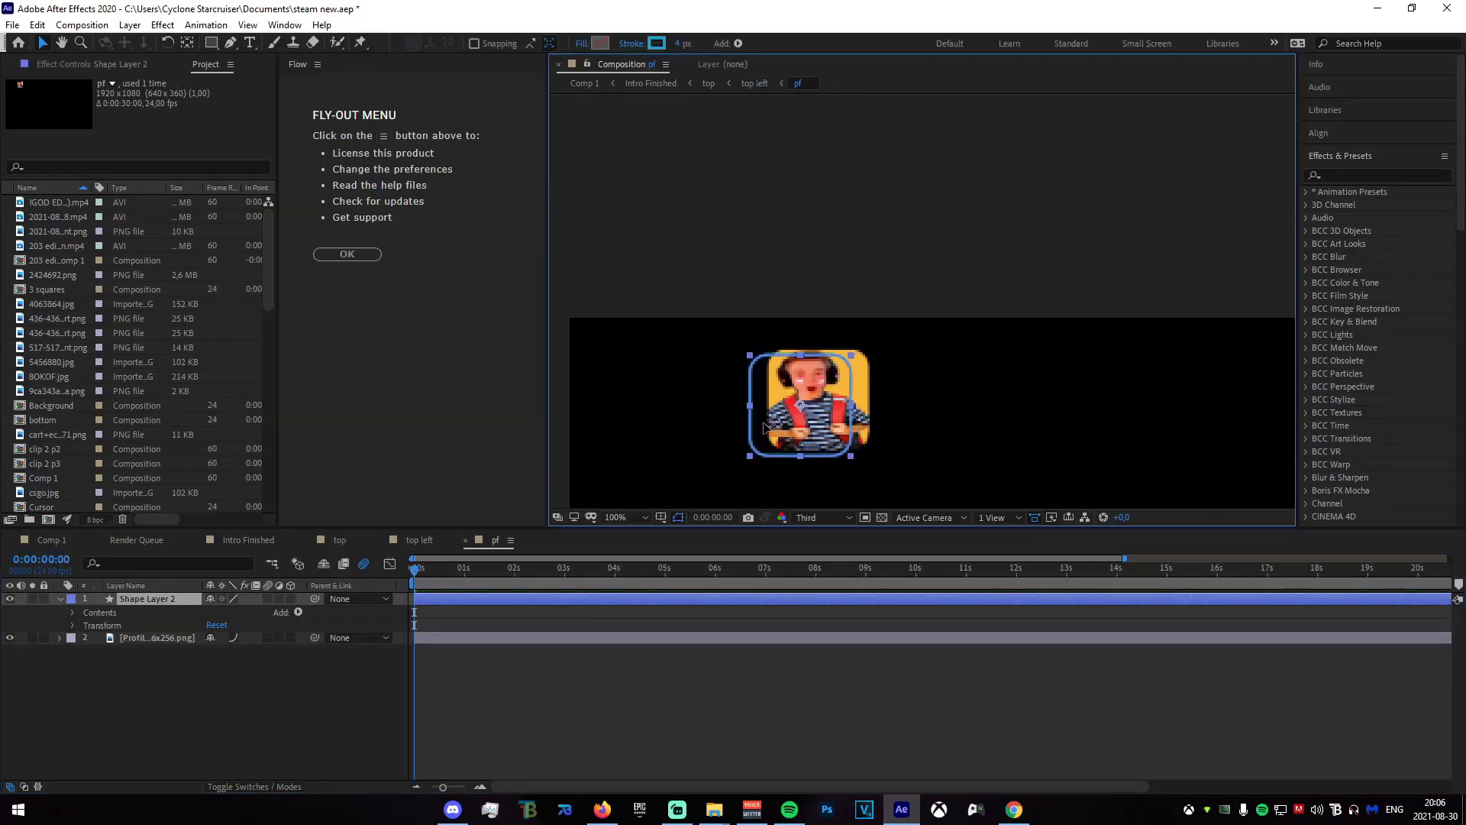
{"action": "left_click", "coordinate": [514, 643]}
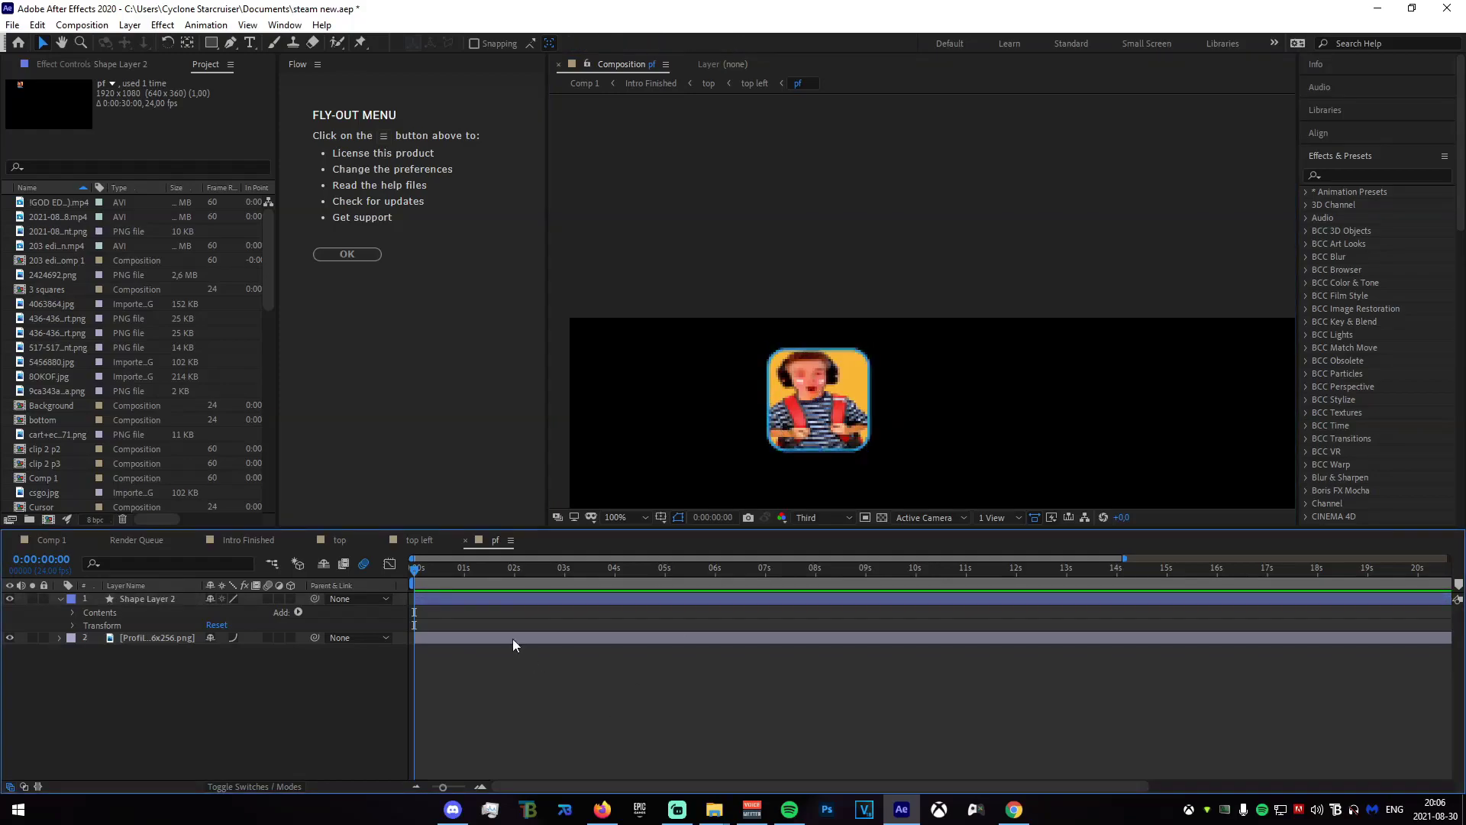
{"action": "left_click", "coordinate": [429, 639]}
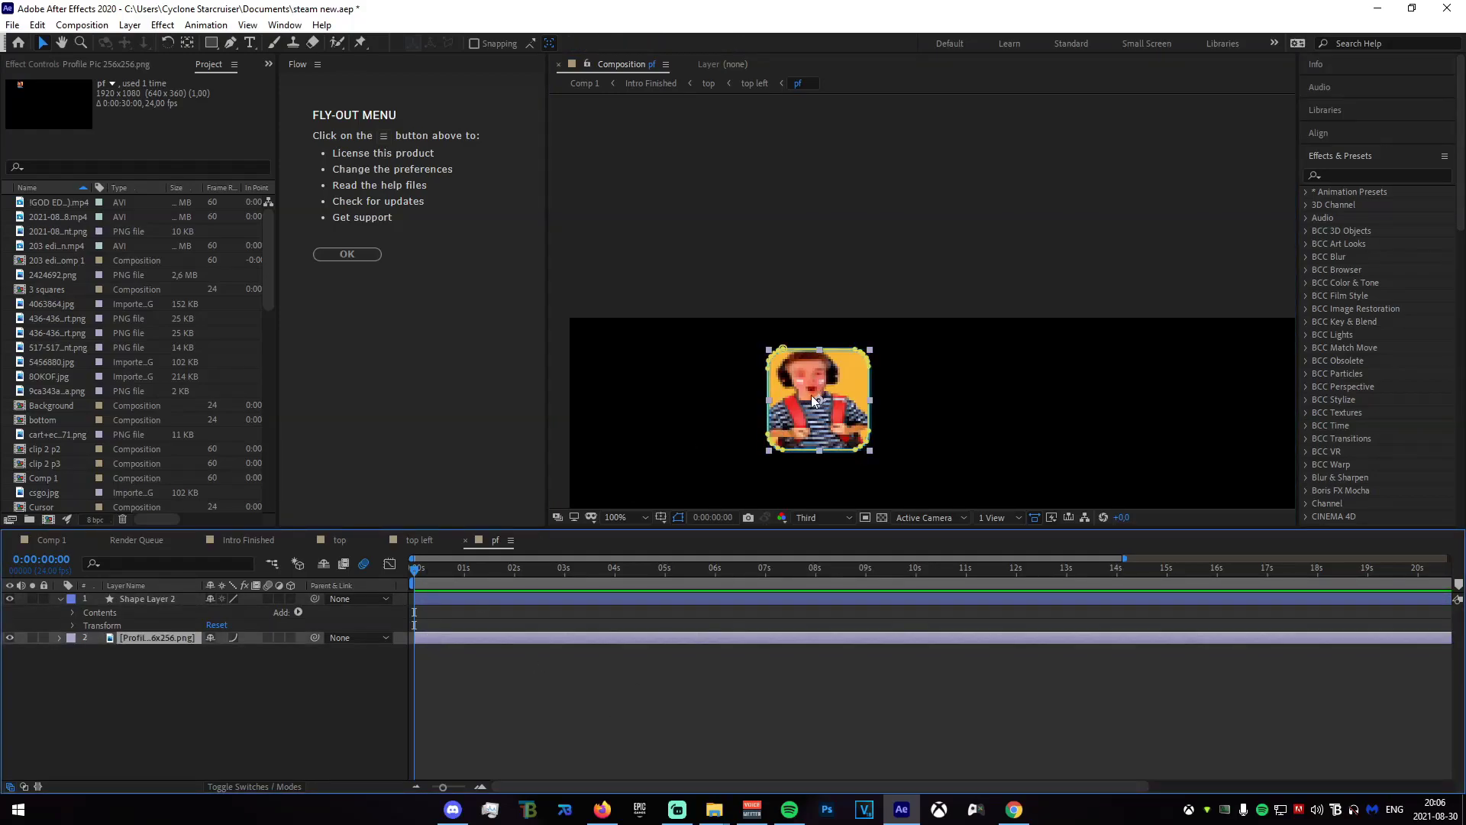
{"action": "left_click", "coordinate": [60, 638]}
{"action": "left_click", "coordinate": [72, 651]}
{"action": "left_click", "coordinate": [95, 652]}
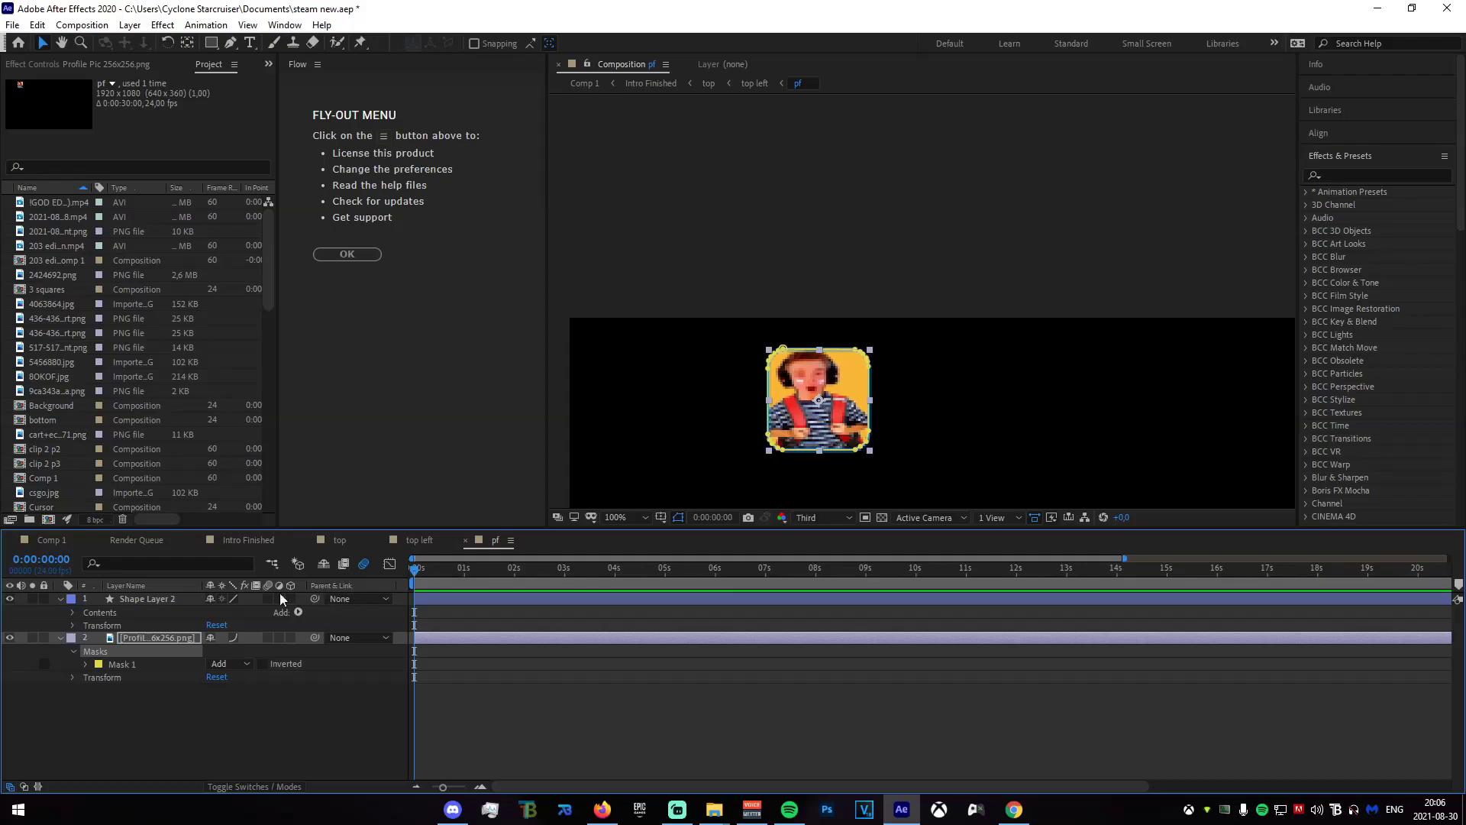
{"action": "left_click", "coordinate": [60, 637]}
{"action": "left_click", "coordinate": [60, 599]}
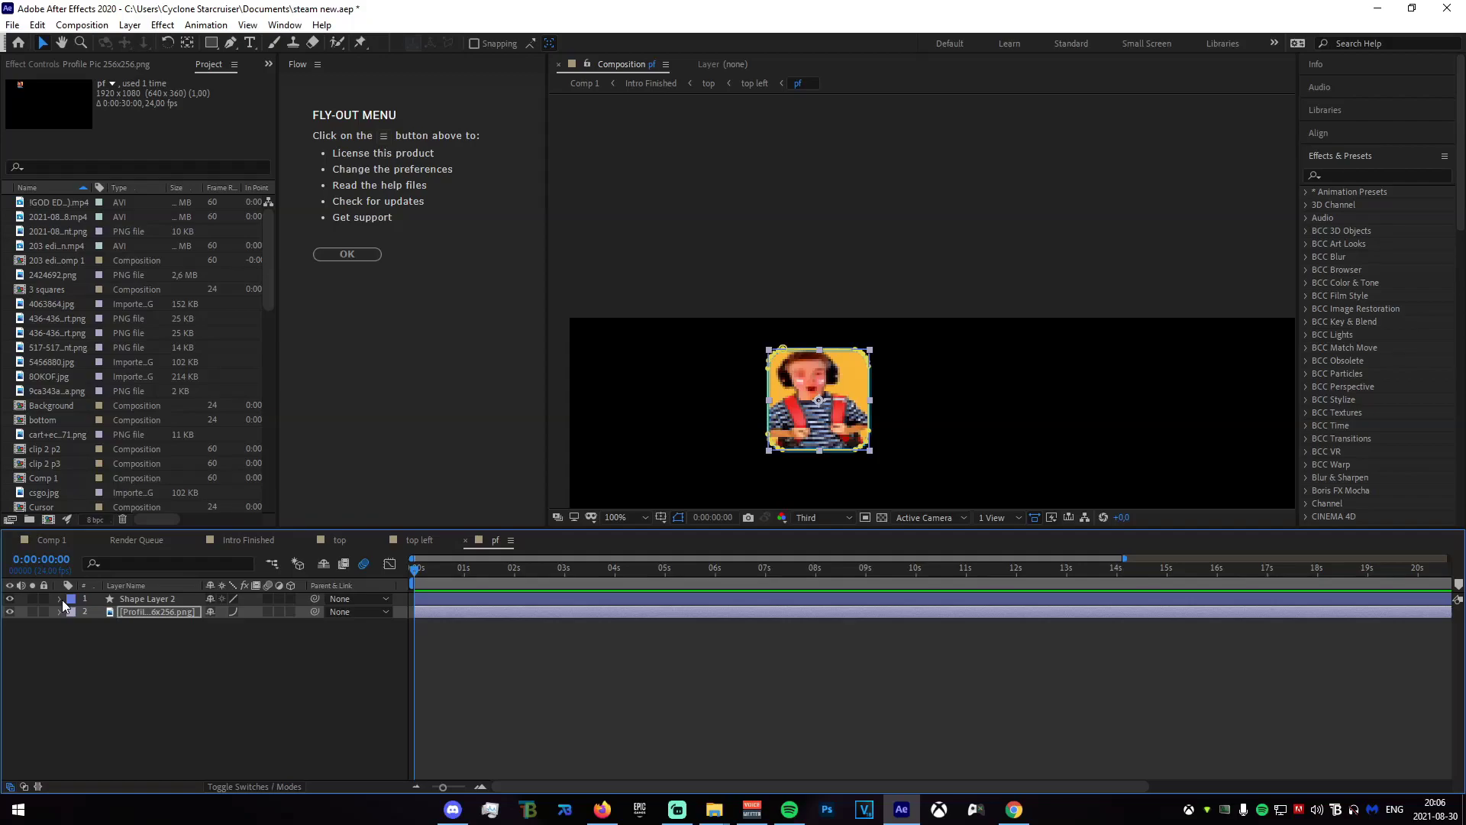
{"action": "left_click", "coordinate": [419, 541]}
- In the pfp text precomp, select the Dignal text with the Type tool
{"action": "double_click", "coordinate": [138, 601]}
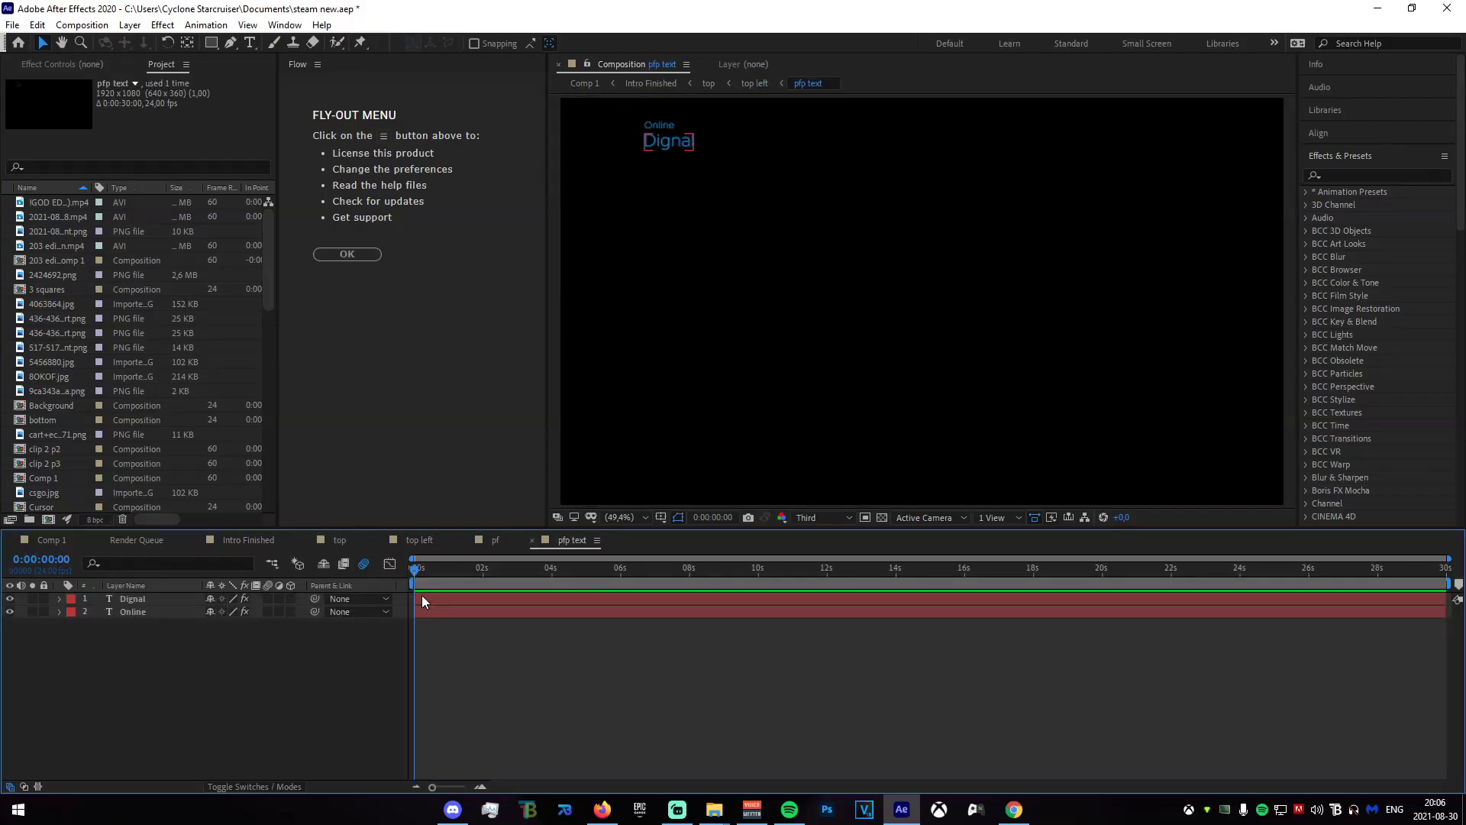
{"action": "left_click", "coordinate": [422, 599]}
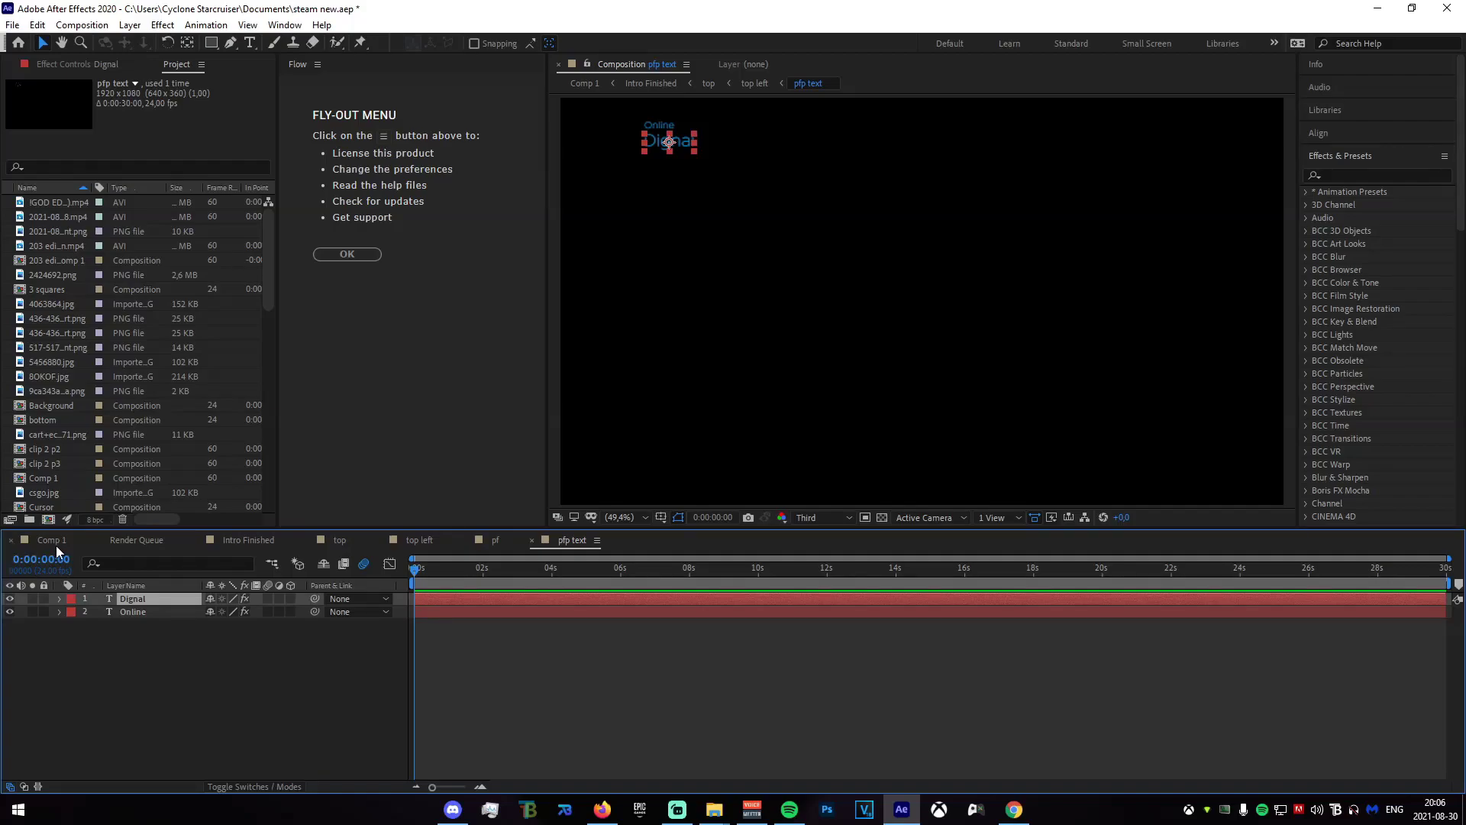
{"action": "left_click", "coordinate": [250, 42]}
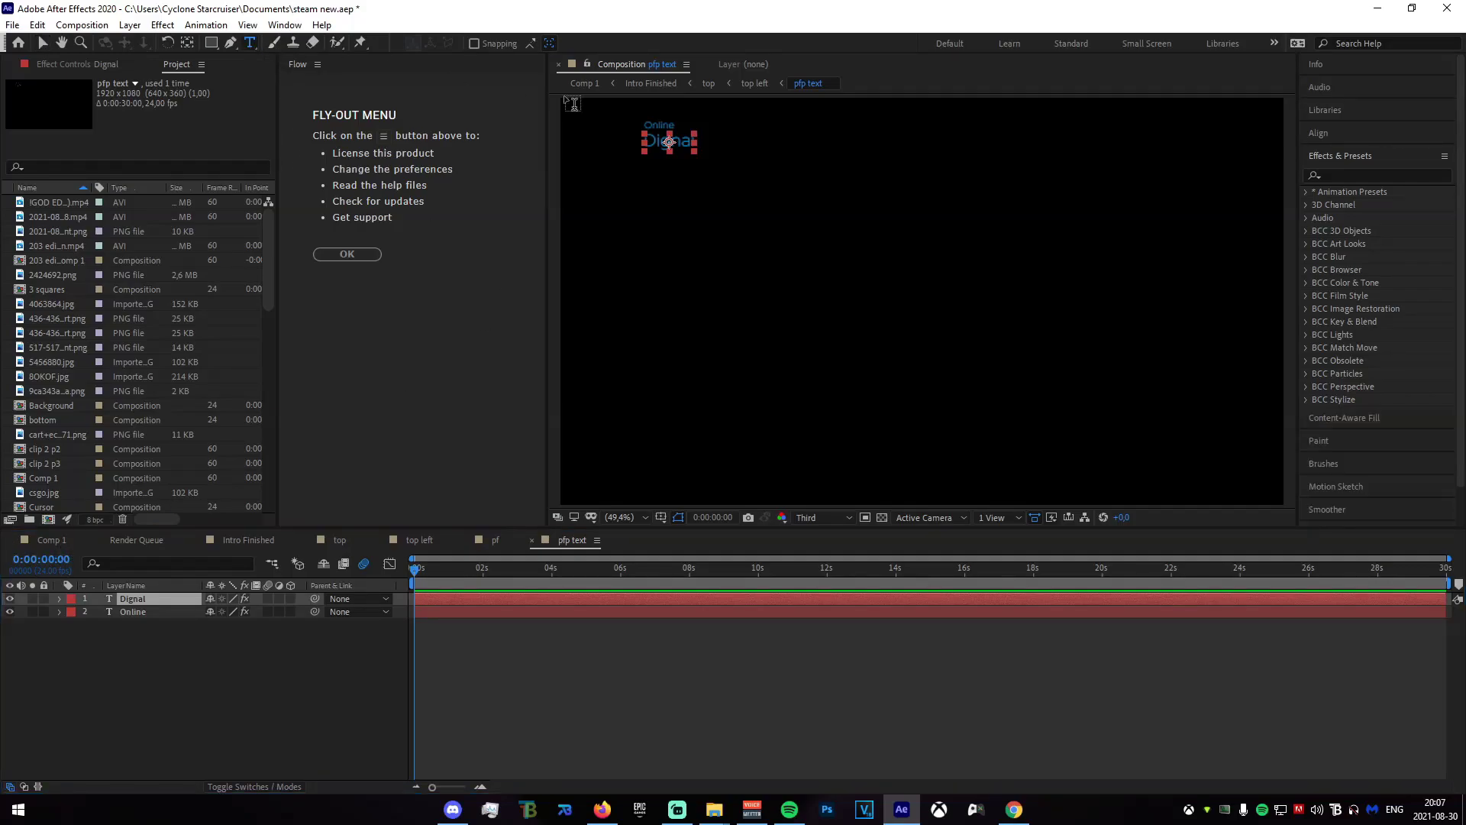
{"action": "left_click", "coordinate": [671, 140]}
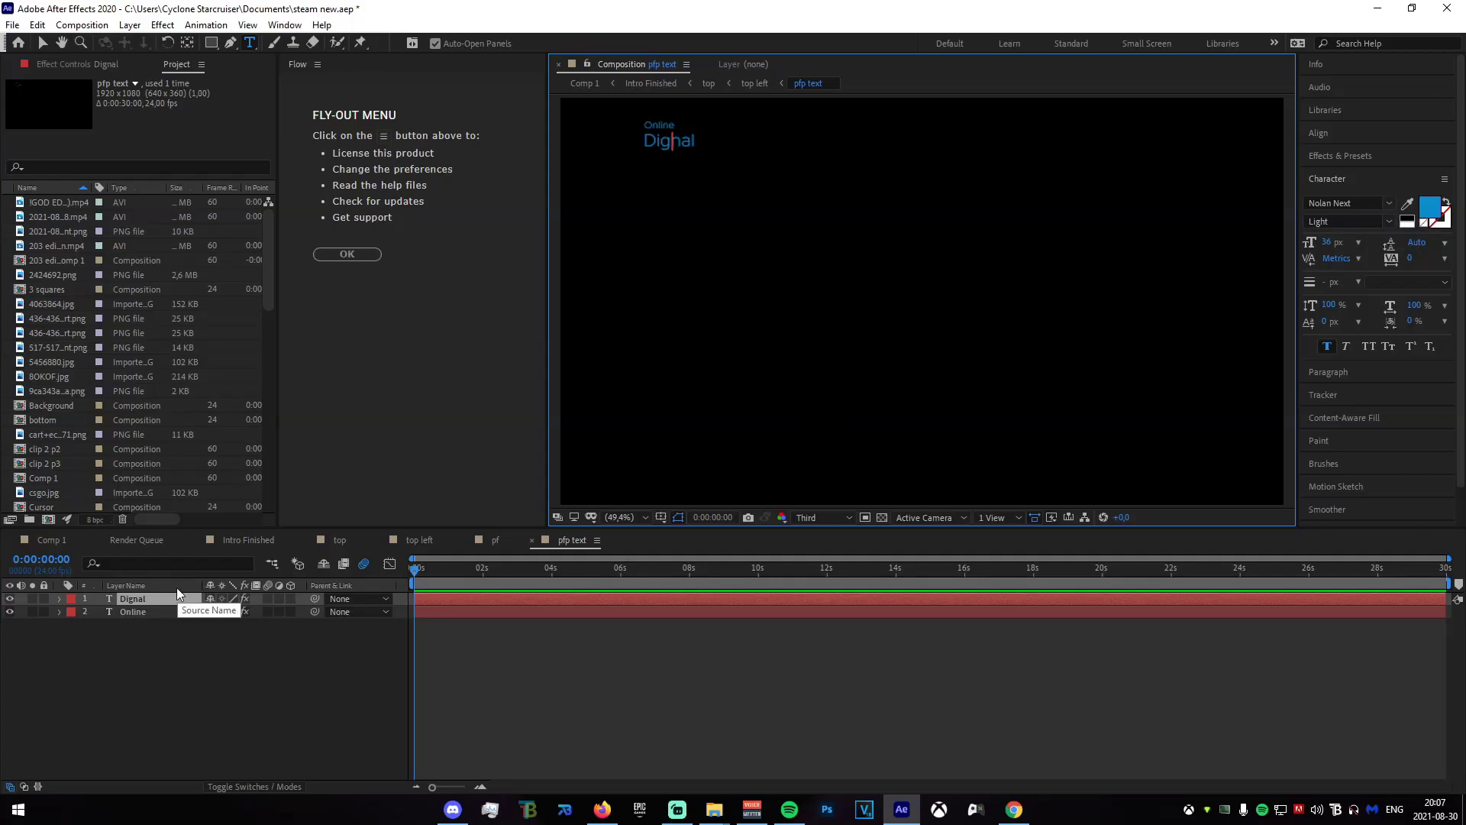
- Scrub through Intro Finished from Comp 1, then open its Background precomp
{"action": "left_click", "coordinate": [61, 543]}
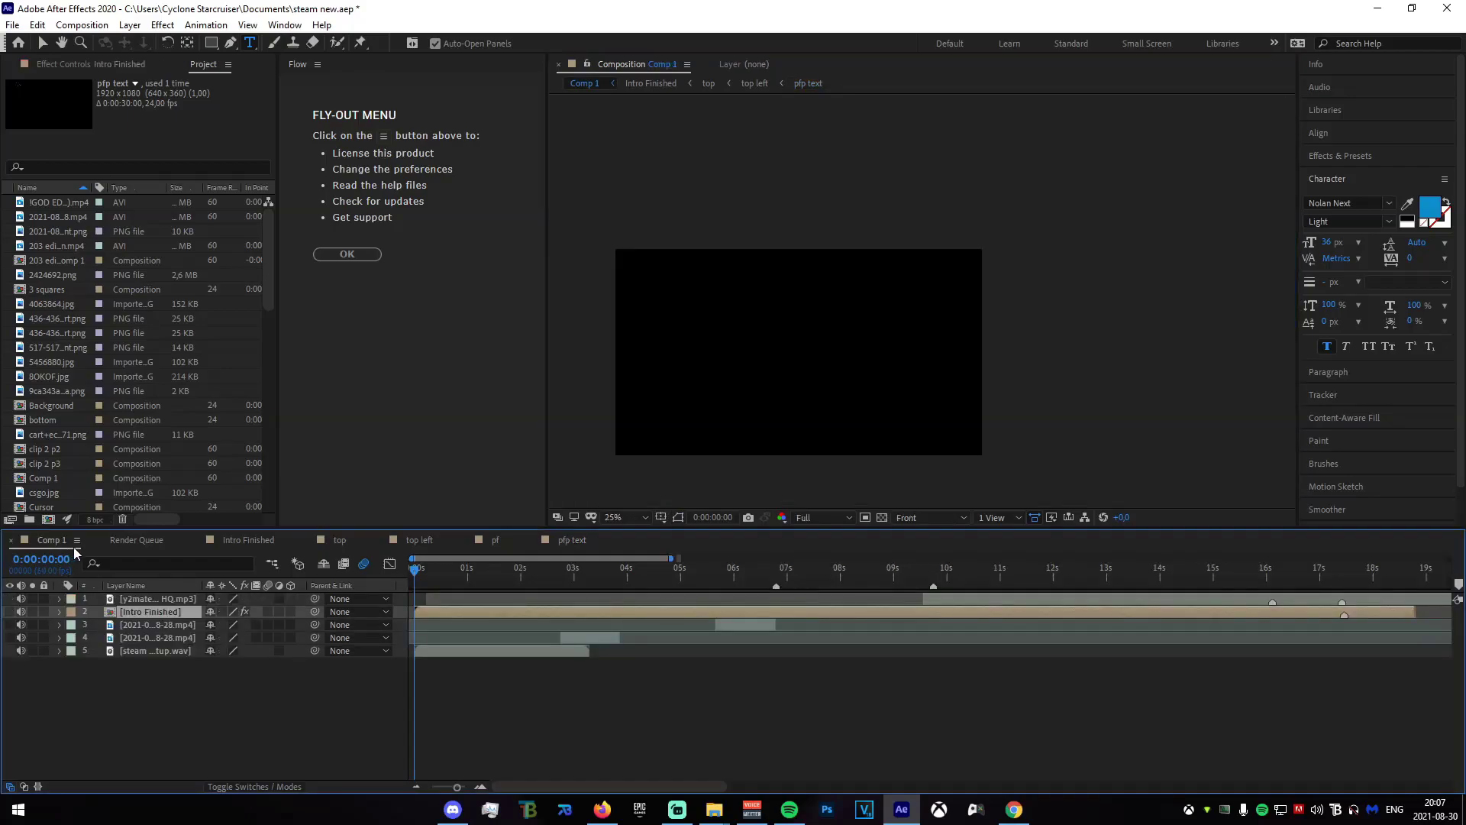
{"action": "double_click", "coordinate": [452, 611]}
{"action": "left_click_drag", "start_coordinate": [423, 568], "coordinate": [598, 602]}
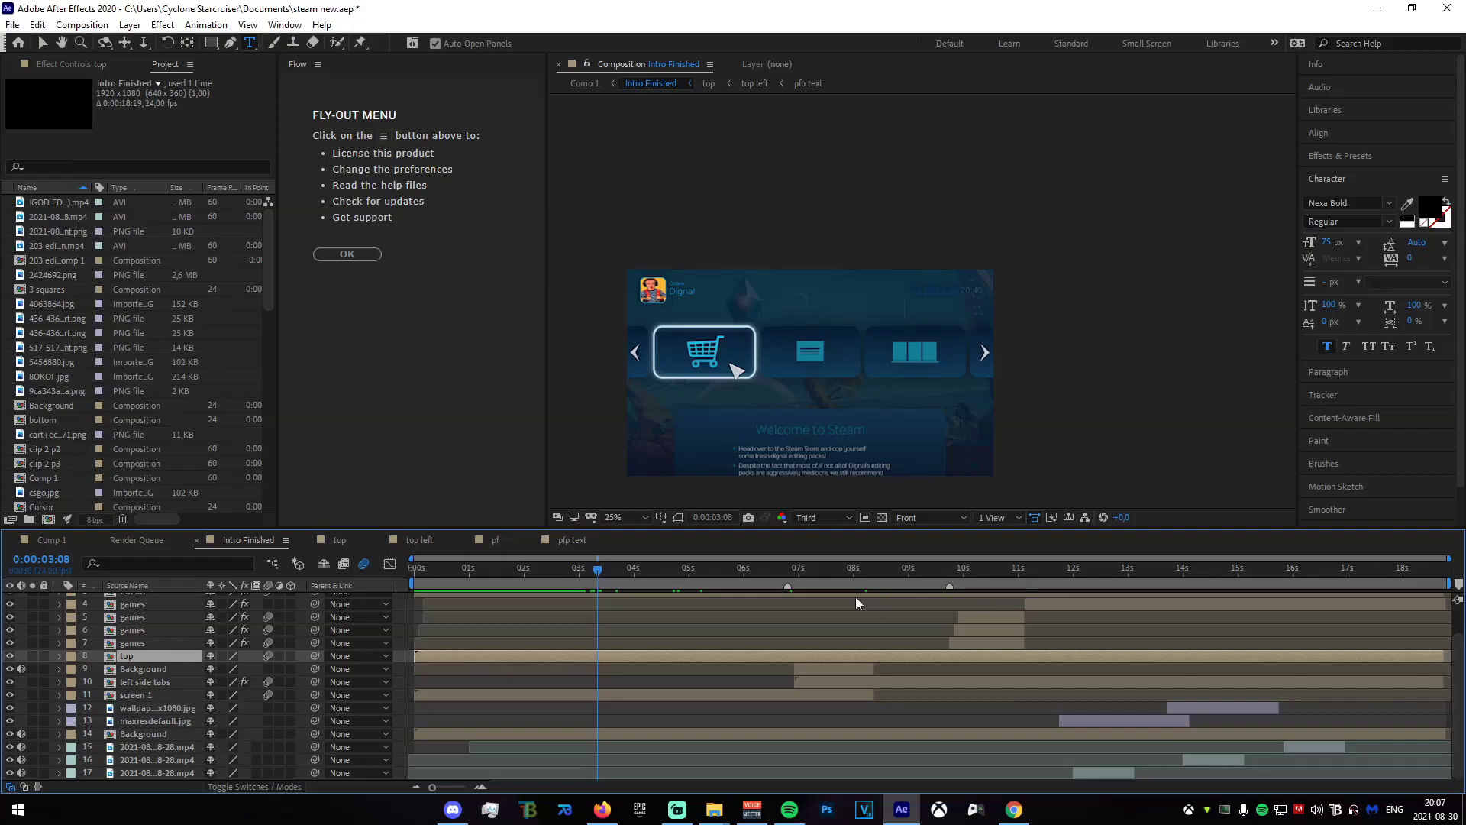
{"action": "scroll", "coordinate": [643, 689], "scroll_direction": "up", "scroll_amount": 2}
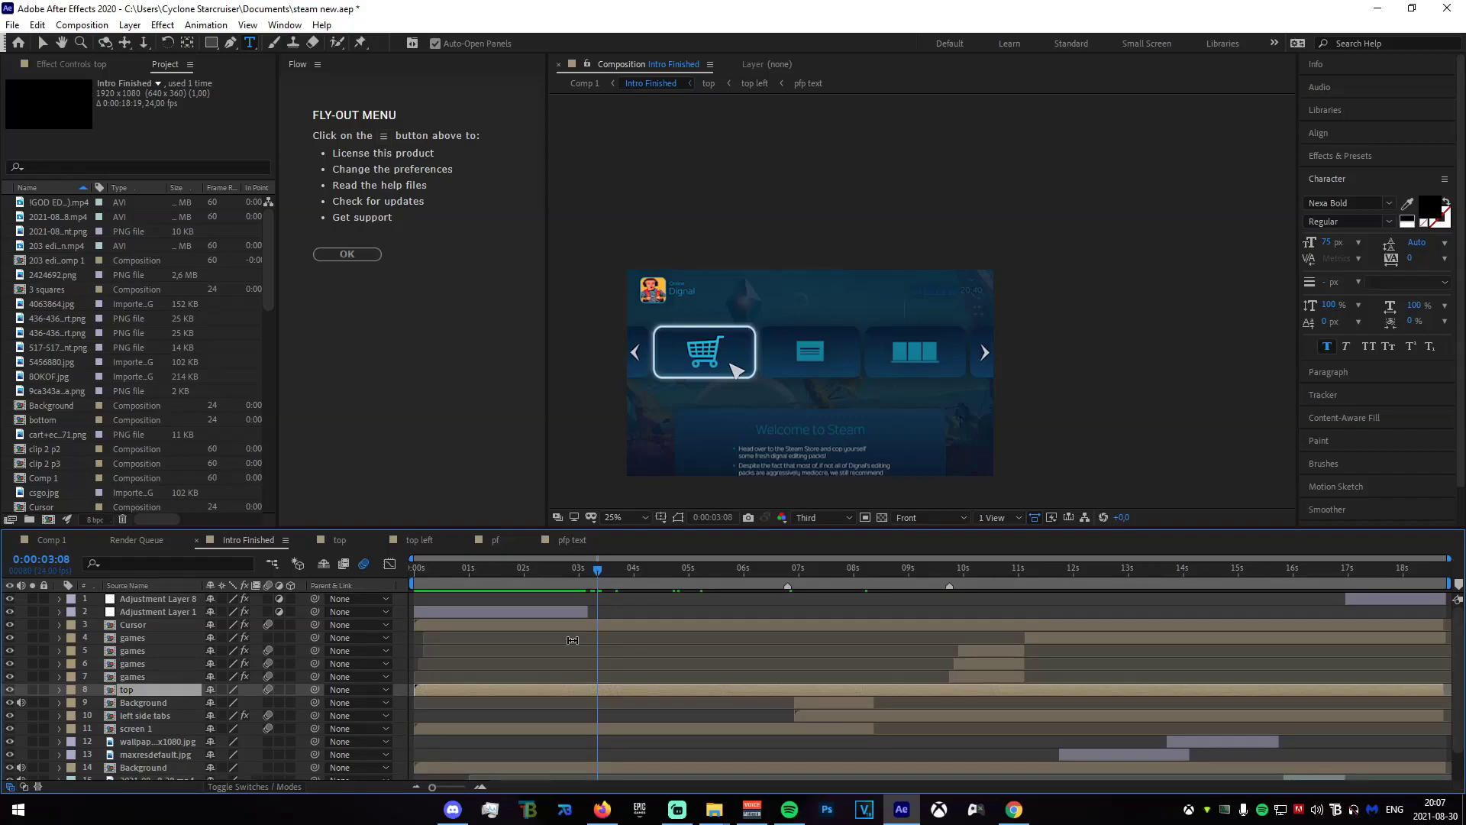
{"action": "scroll", "coordinate": [546, 712], "scroll_direction": "down", "scroll_amount": 2}
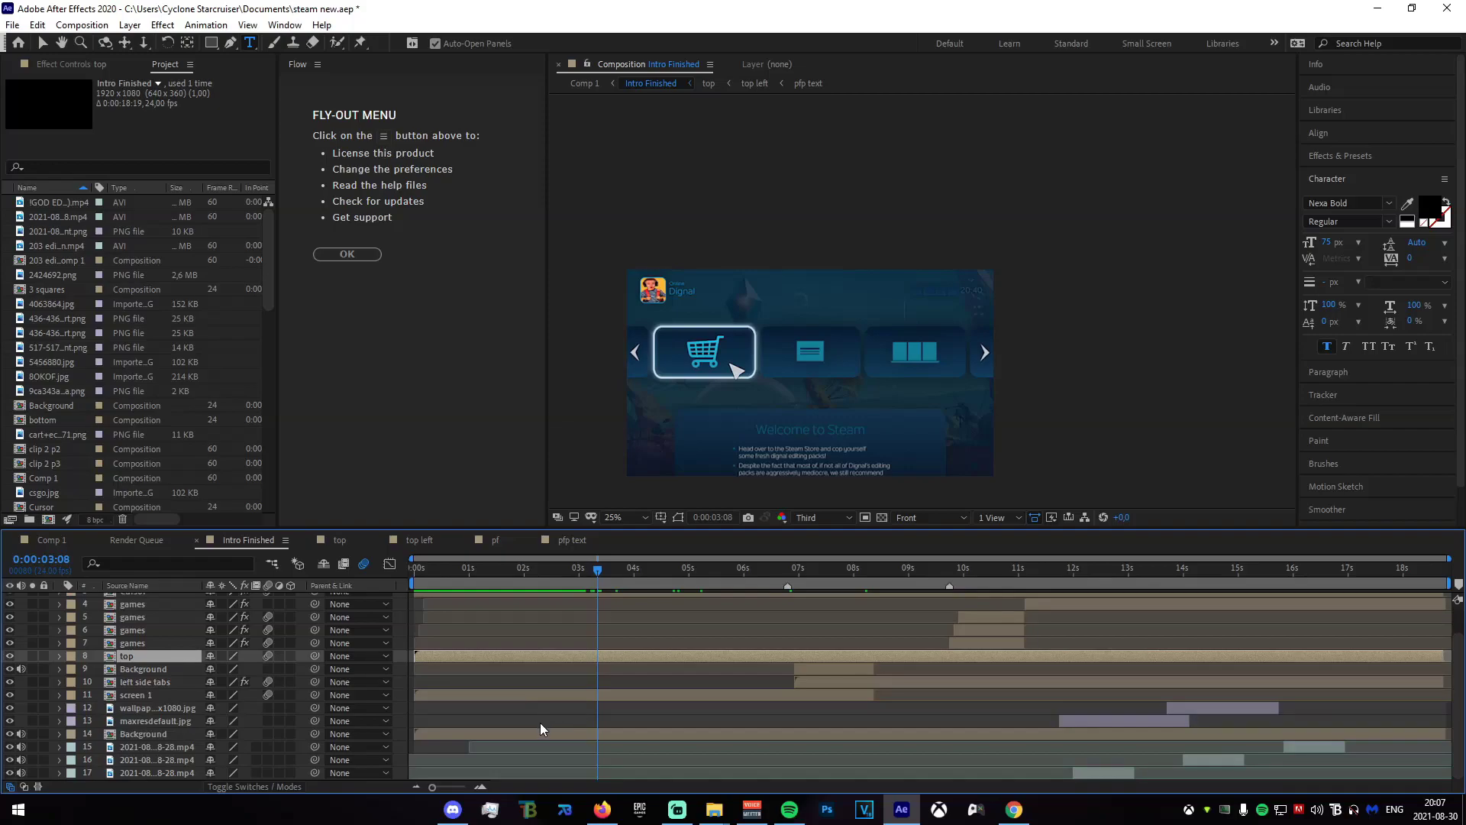
{"action": "double_click", "coordinate": [536, 731]}
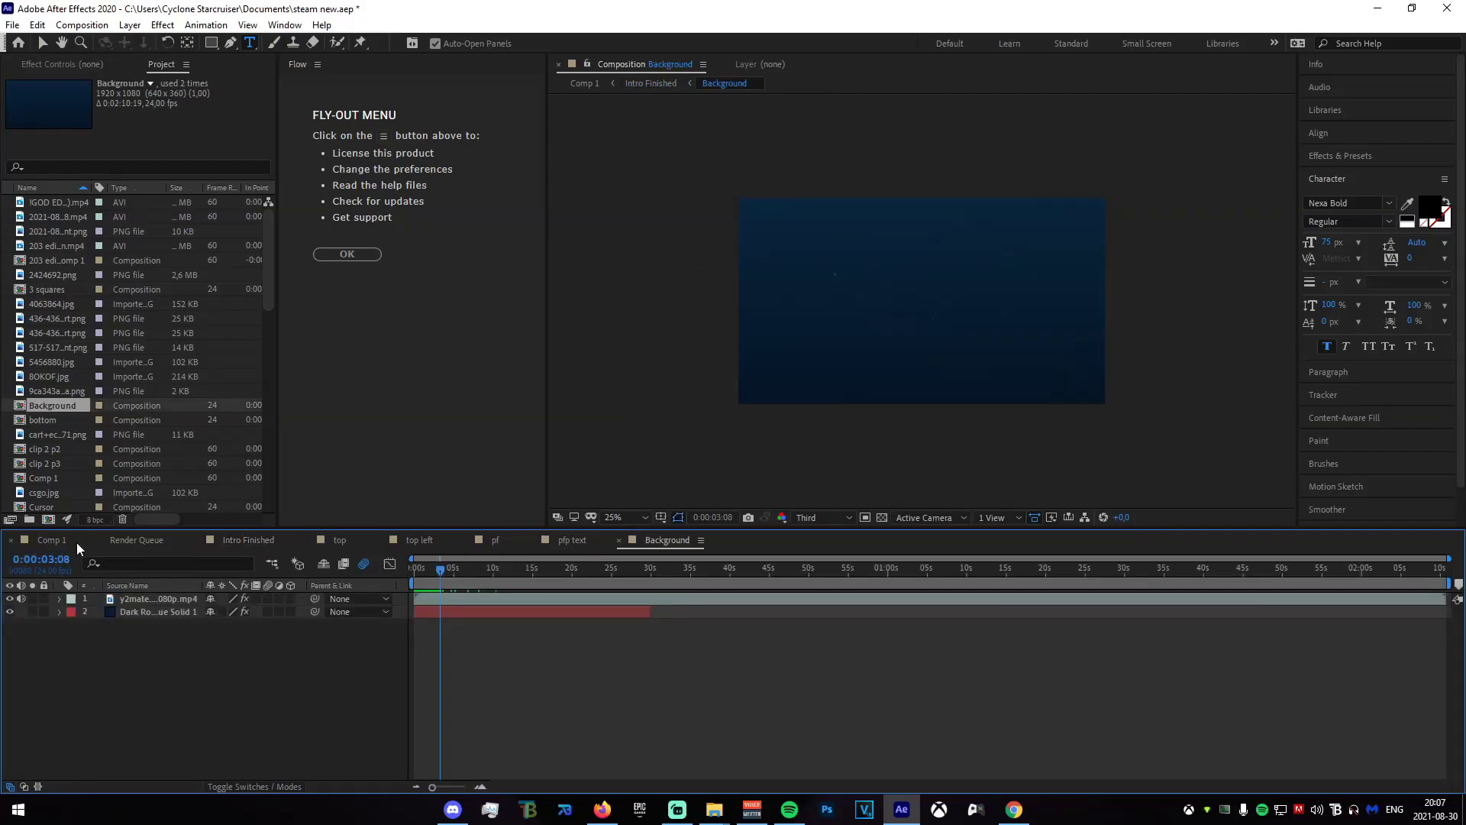
- From Intro Finished, open the screen 1 precomp and preview its animation
{"action": "left_click", "coordinate": [76, 543]}
{"action": "left_click", "coordinate": [247, 540]}
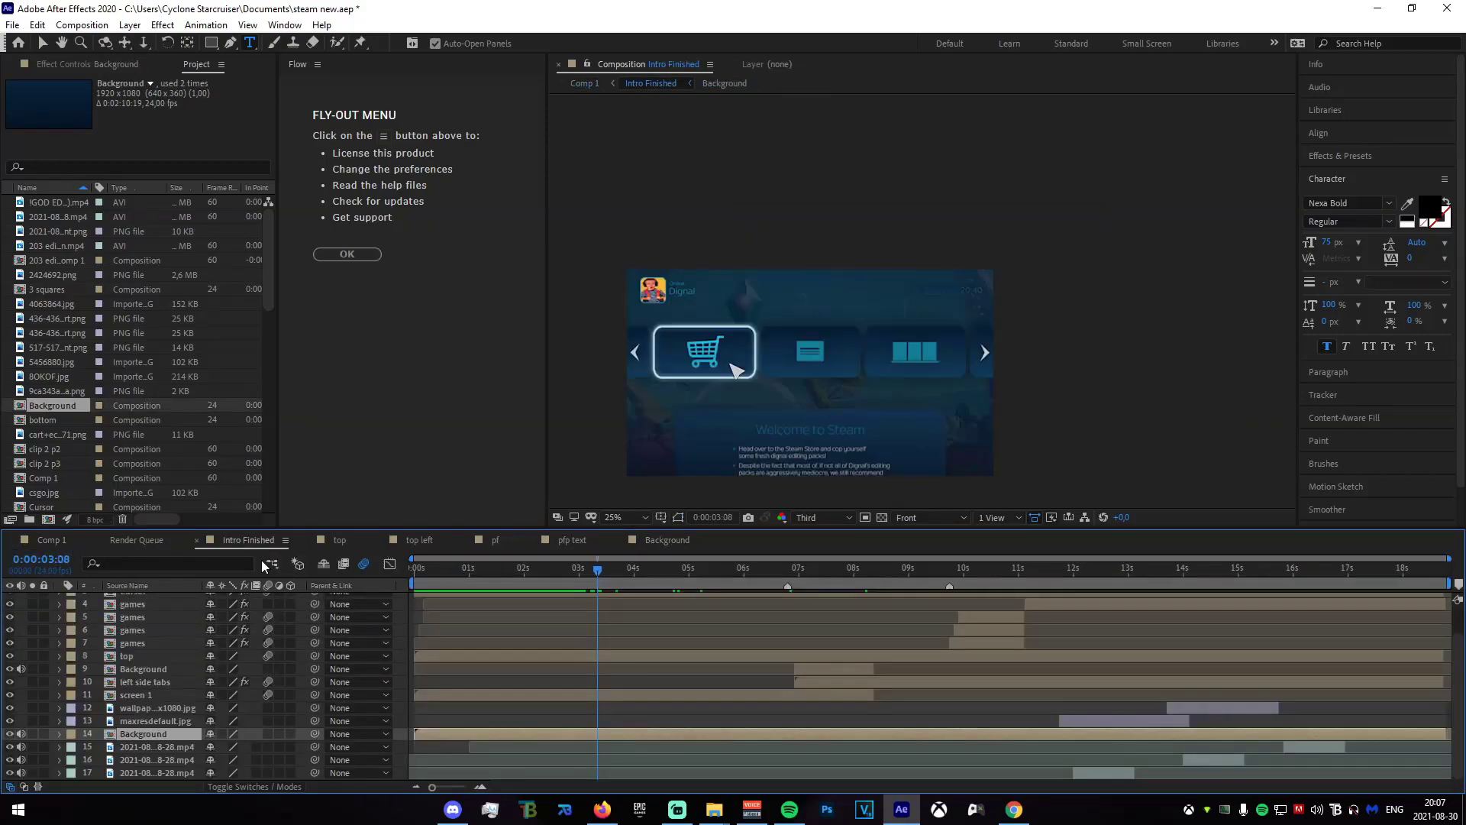
{"action": "scroll", "coordinate": [170, 723], "scroll_direction": "up", "scroll_amount": 2}
{"action": "left_click", "coordinate": [144, 727]}
{"action": "mouse_move", "coordinate": [144, 731]}
{"action": "left_mouse_down"}
{"action": "mouse_move", "coordinate": [149, 691]}
{"action": "mouse_move", "coordinate": [152, 725]}
{"action": "left_mouse_up"}
{"action": "double_click", "coordinate": [415, 727]}
{"action": "key", "text": "space"}
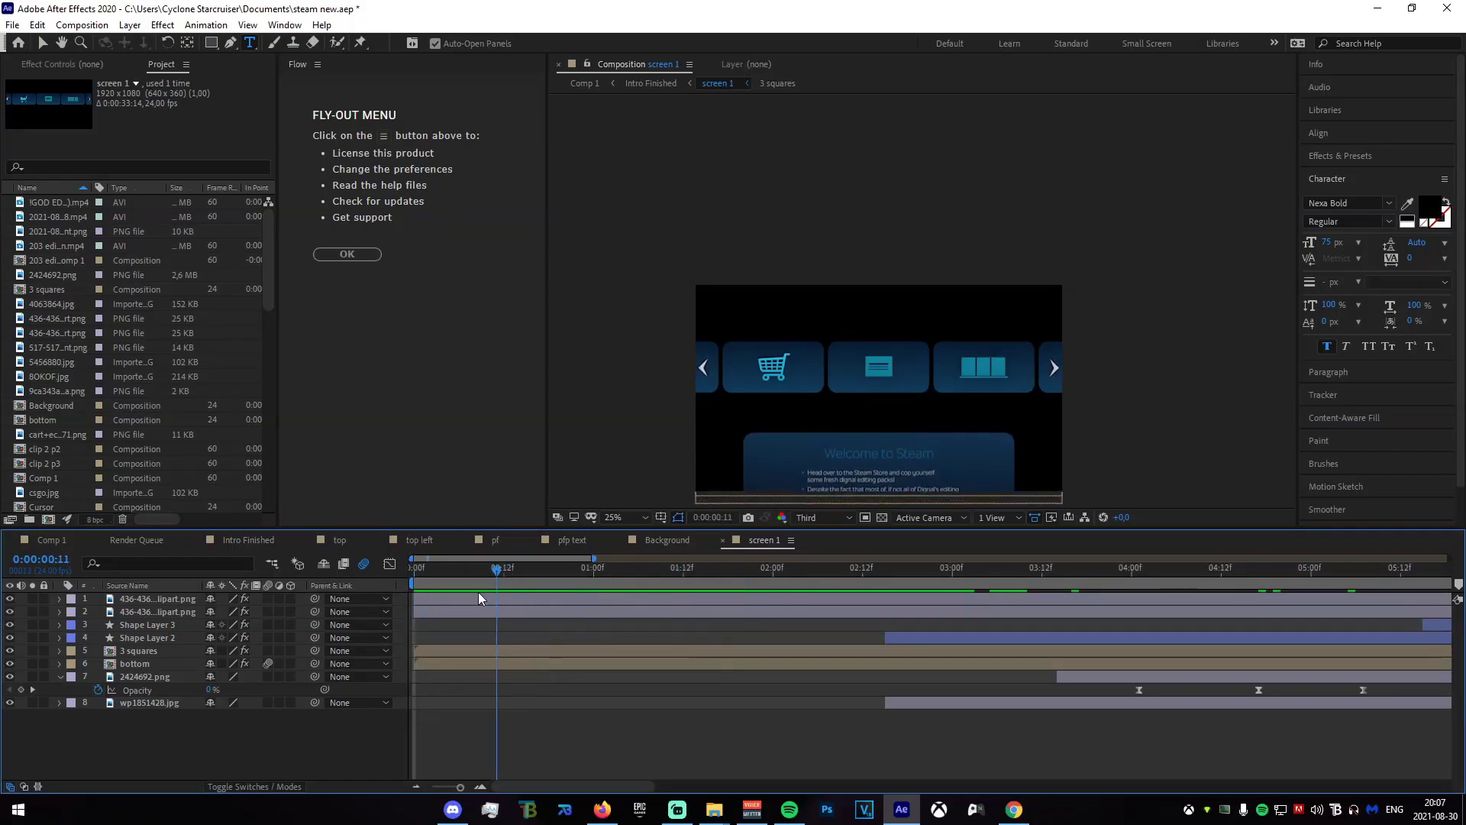
{"action": "key", "text": "space"}
- Show the bottom layer's keyframes, then open the bottom precomp and scrub its text animation
{"action": "left_click", "coordinate": [428, 664]}
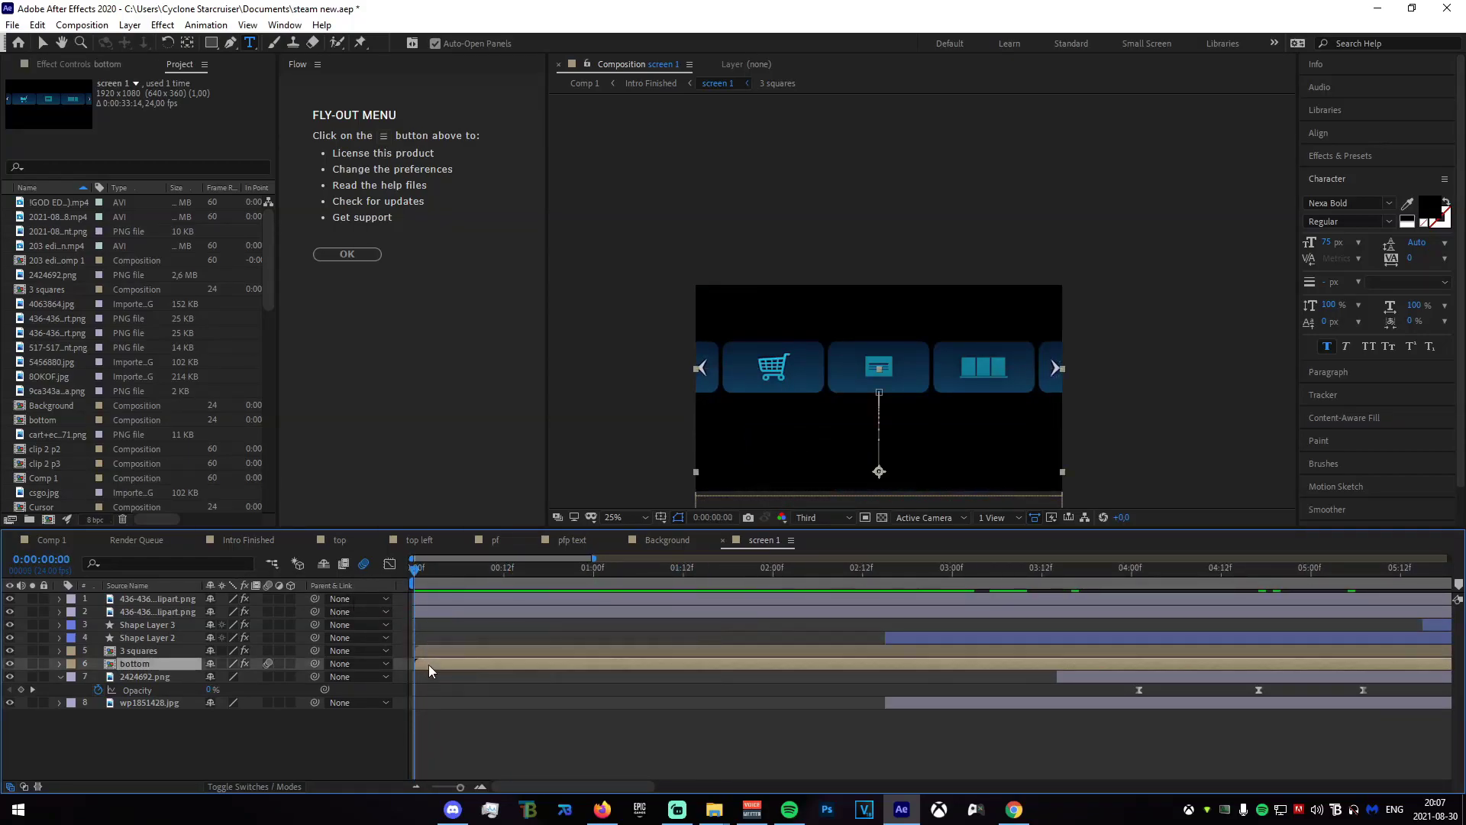
{"action": "key", "text": "u"}
{"action": "double_click", "coordinate": [483, 668]}
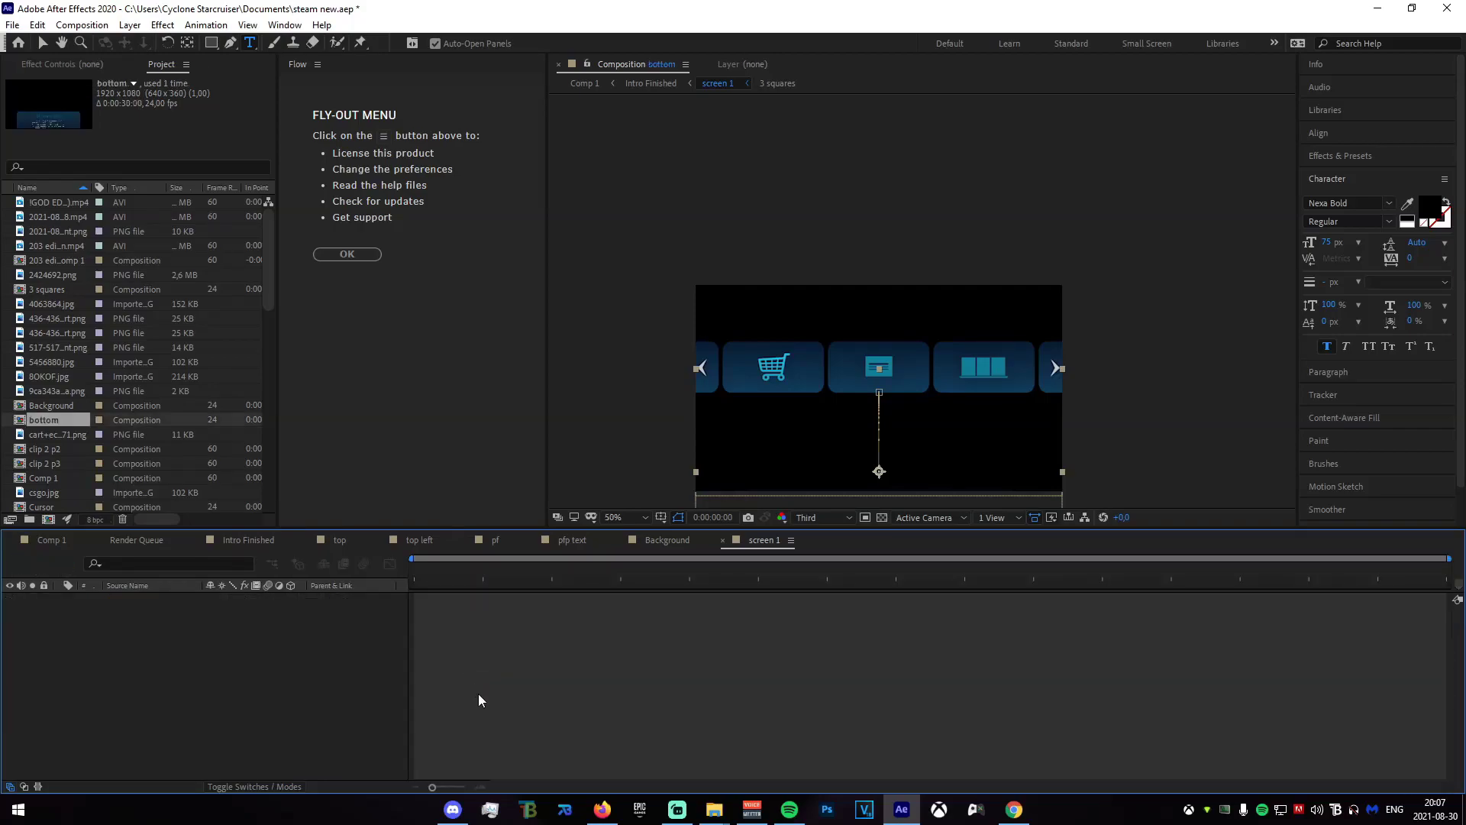
{"action": "left_click_drag", "start_coordinate": [456, 569], "coordinate": [764, 594]}
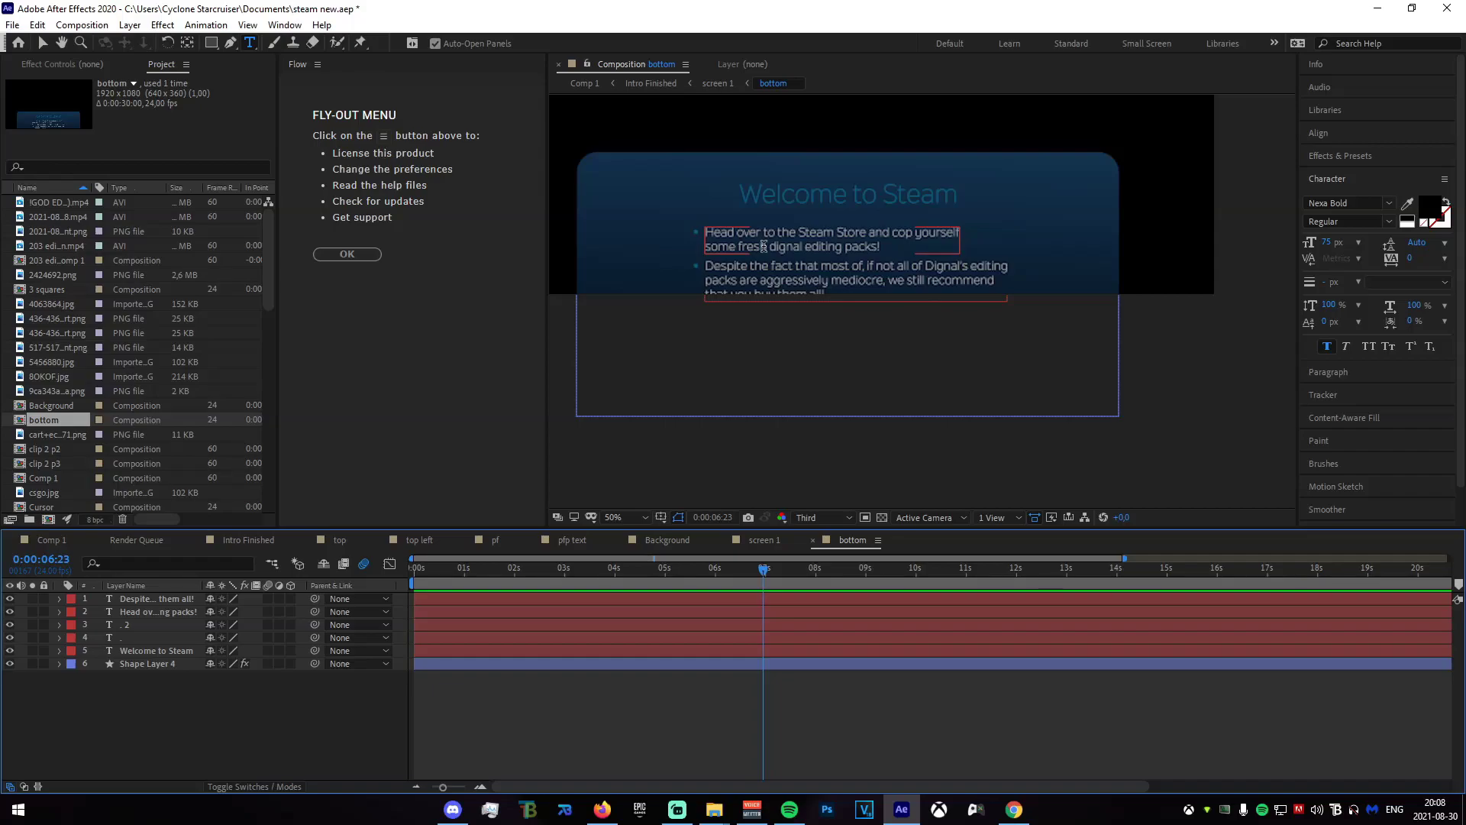
- Rewind Comp 1, then move Intro Finished to the Steam menu frame at 0:00:04:15
{"action": "left_click", "coordinate": [49, 541]}
{"action": "left_click_drag", "start_coordinate": [707, 577], "coordinate": [360, 605]}
{"action": "left_click", "coordinate": [566, 708]}
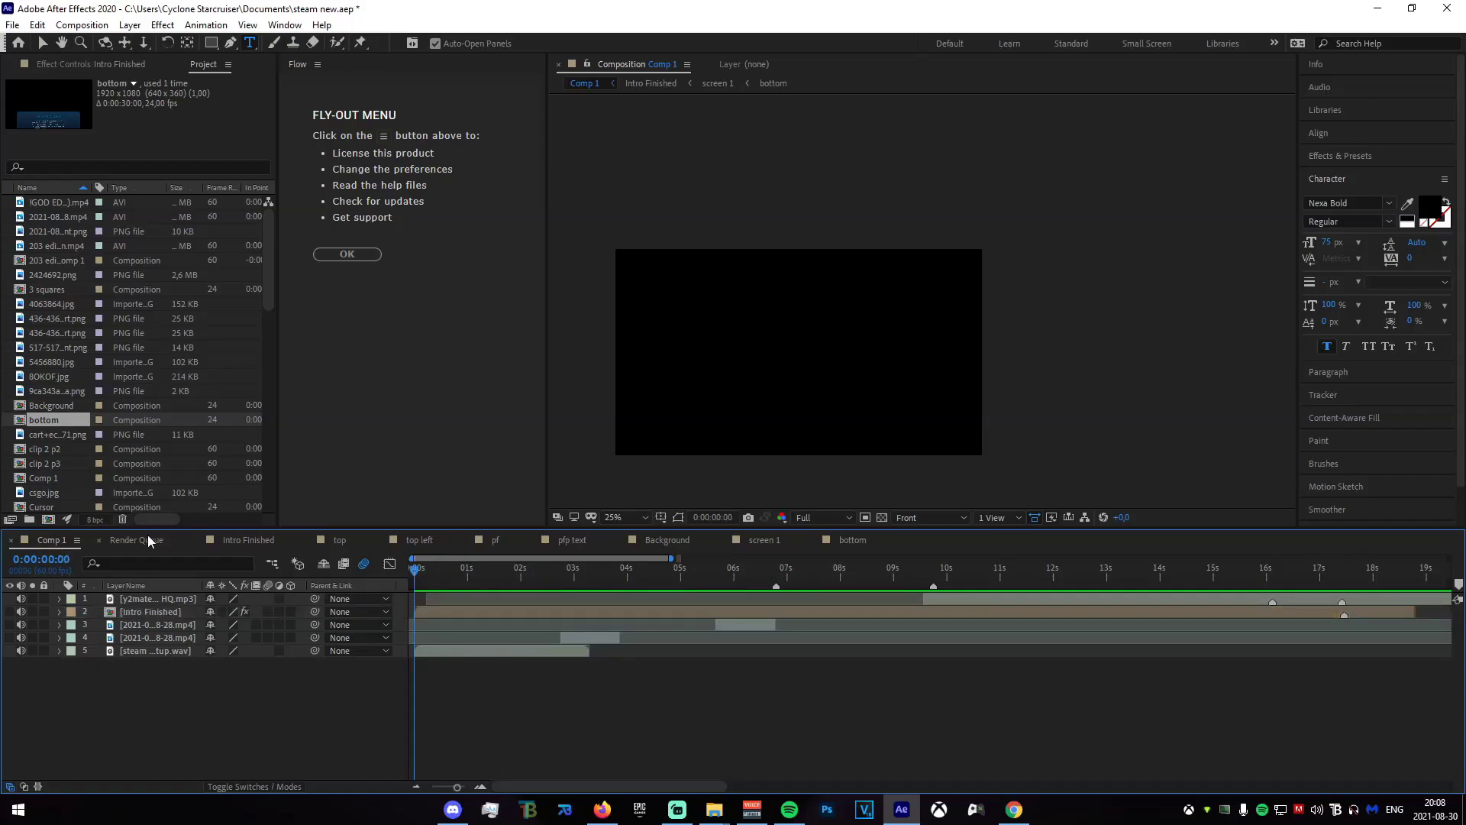
{"action": "left_click", "coordinate": [249, 541]}
{"action": "left_click_drag", "start_coordinate": [434, 577], "coordinate": [571, 607]}
{"action": "left_click", "coordinate": [668, 569]}
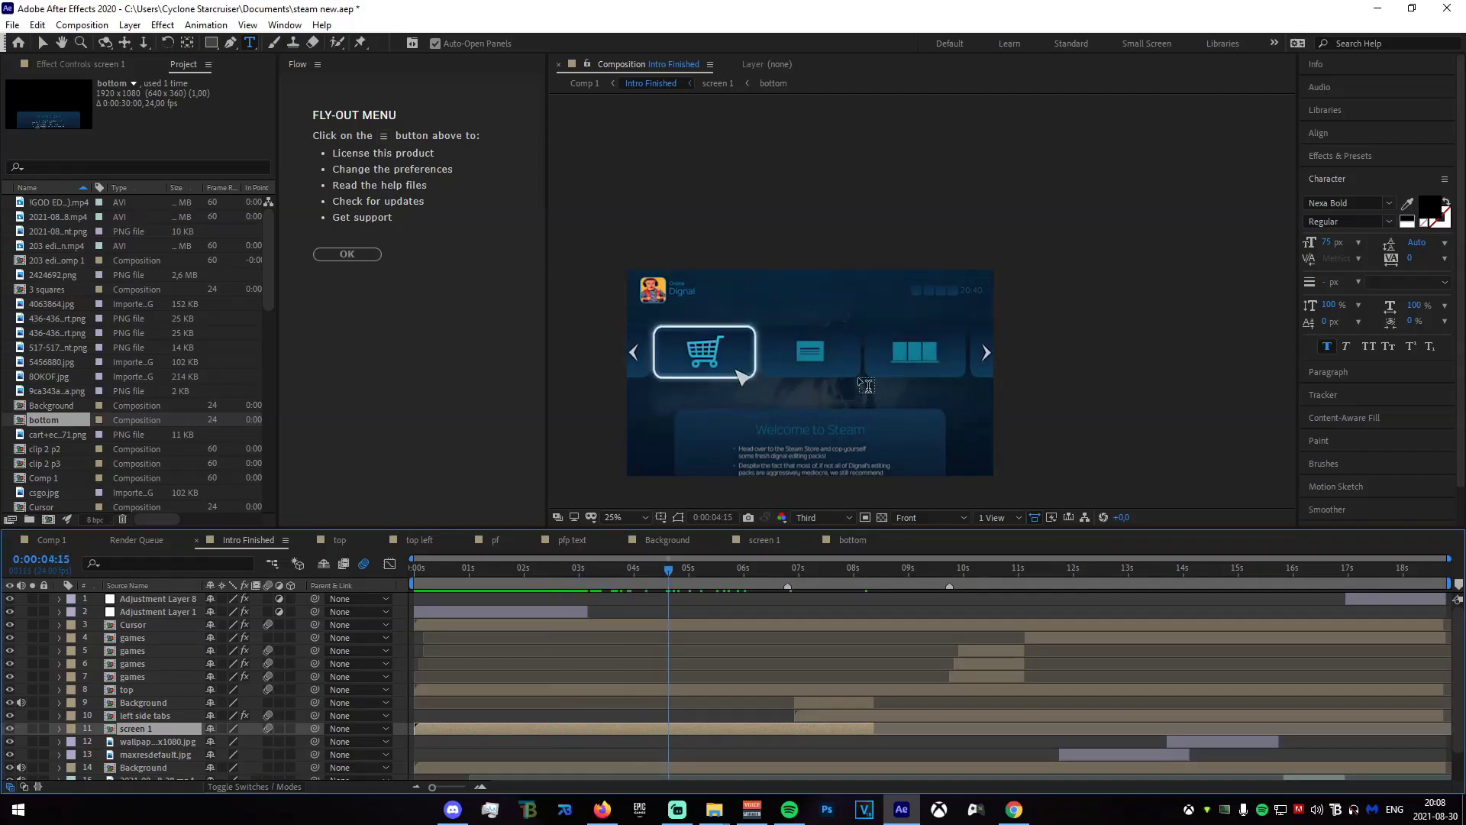
- Select the top layer with the Selection tool and open the top precomp
{"action": "scroll", "coordinate": [695, 685], "scroll_direction": "down", "scroll_amount": 1}
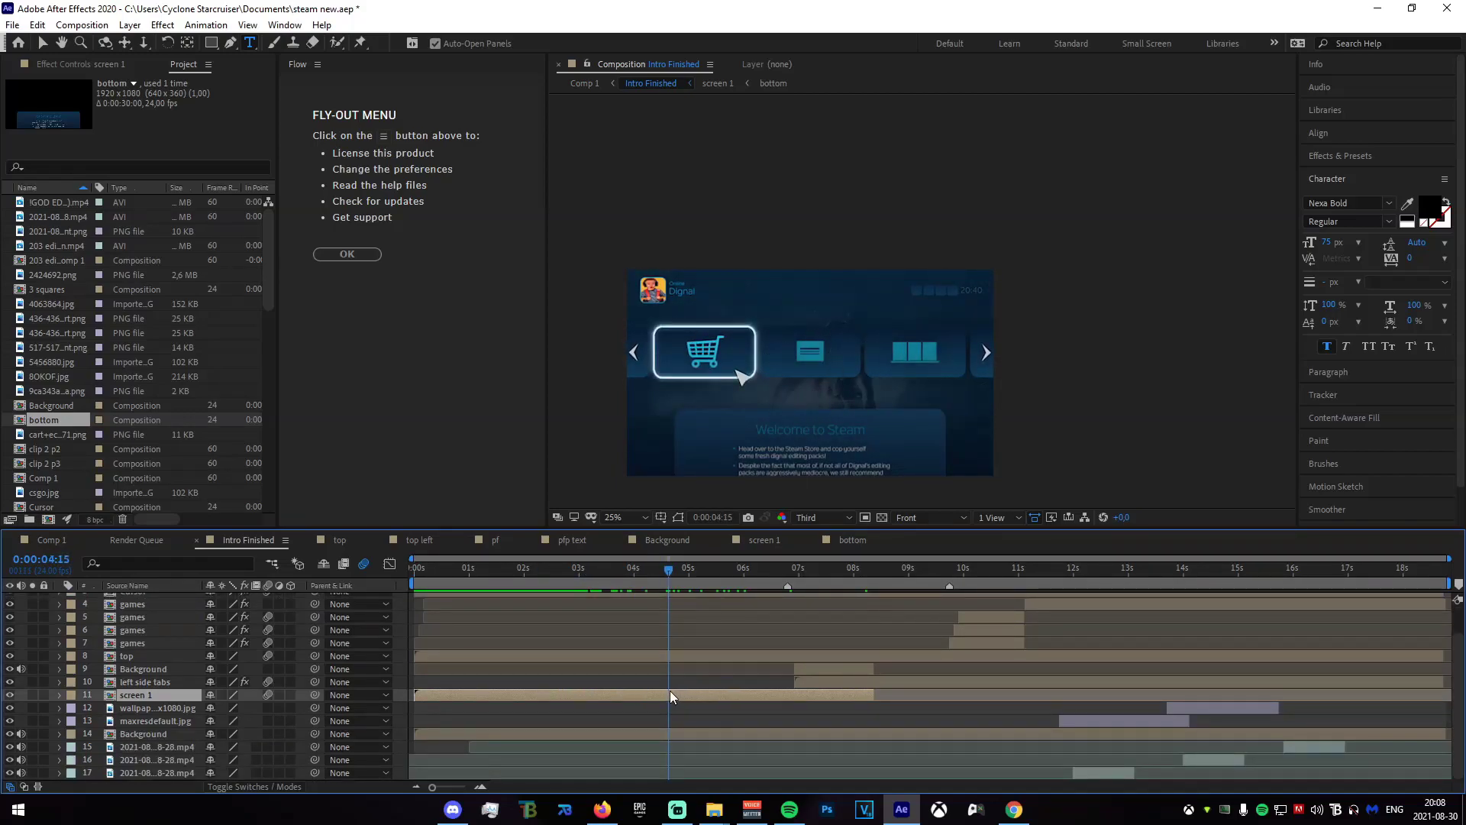
{"action": "left_click", "coordinate": [670, 684]}
{"action": "left_click", "coordinate": [675, 663]}
{"action": "key", "text": "v"}
{"action": "left_click", "coordinate": [672, 653]}
{"action": "double_click", "coordinate": [672, 653]}
- In the screen 1 precomp, reveal the wp1851428.jpg opacity keyframes and preview its fade-in, then return to Intro Finished
{"action": "left_click", "coordinate": [54, 542]}
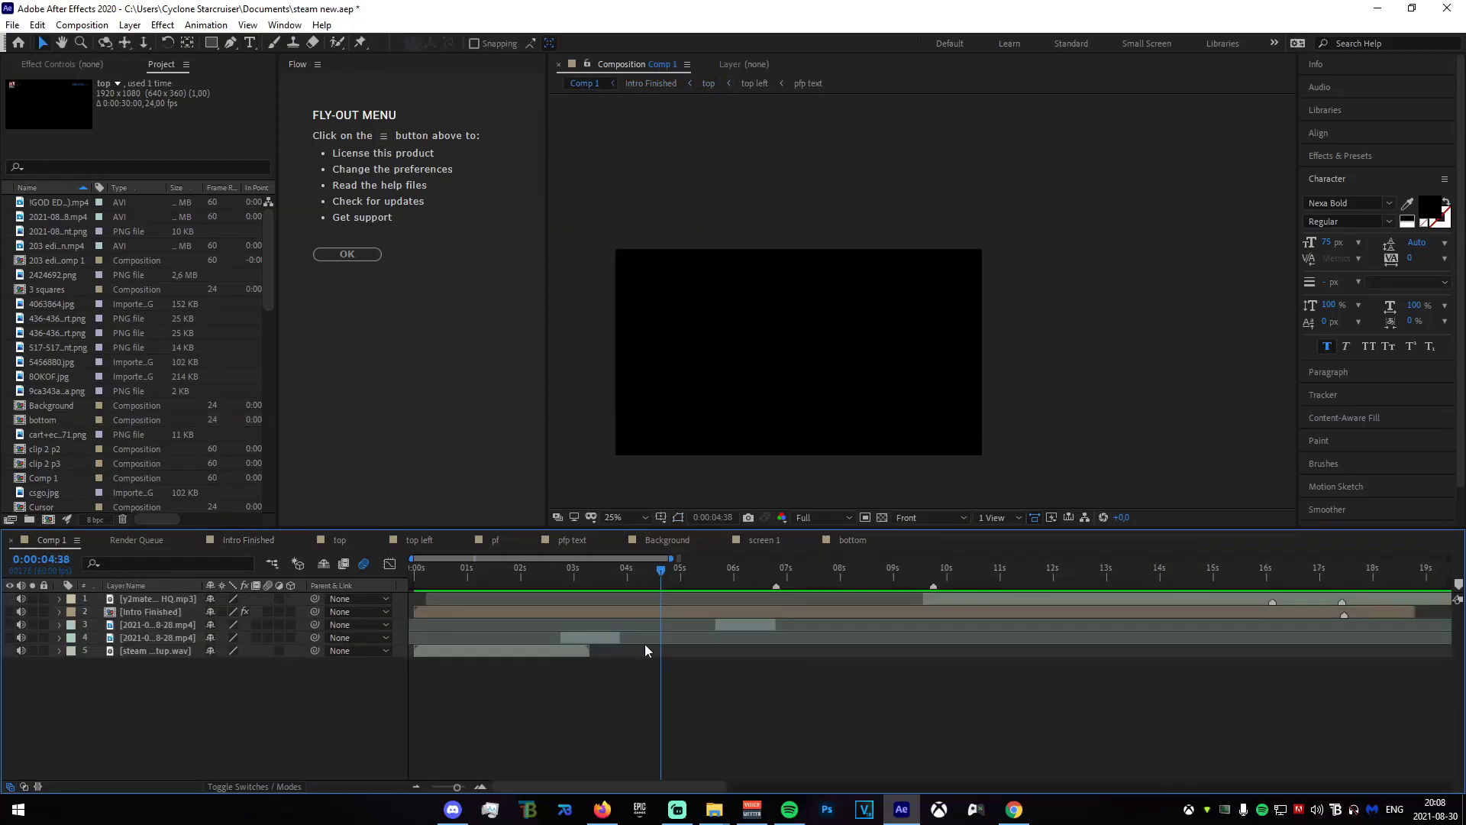
{"action": "double_click", "coordinate": [419, 612]}
{"action": "left_click", "coordinate": [667, 695]}
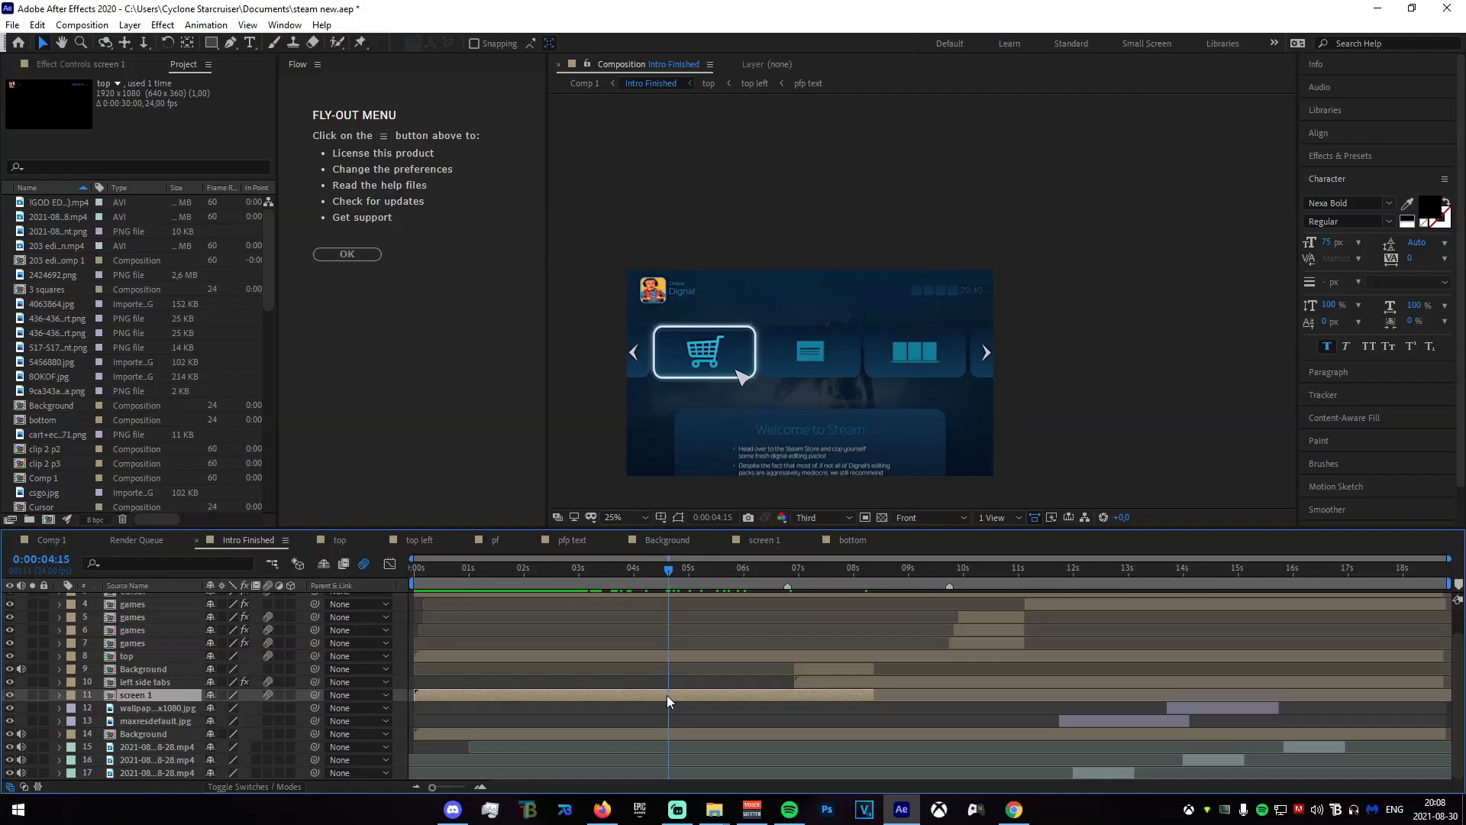
{"action": "double_click", "coordinate": [672, 694]}
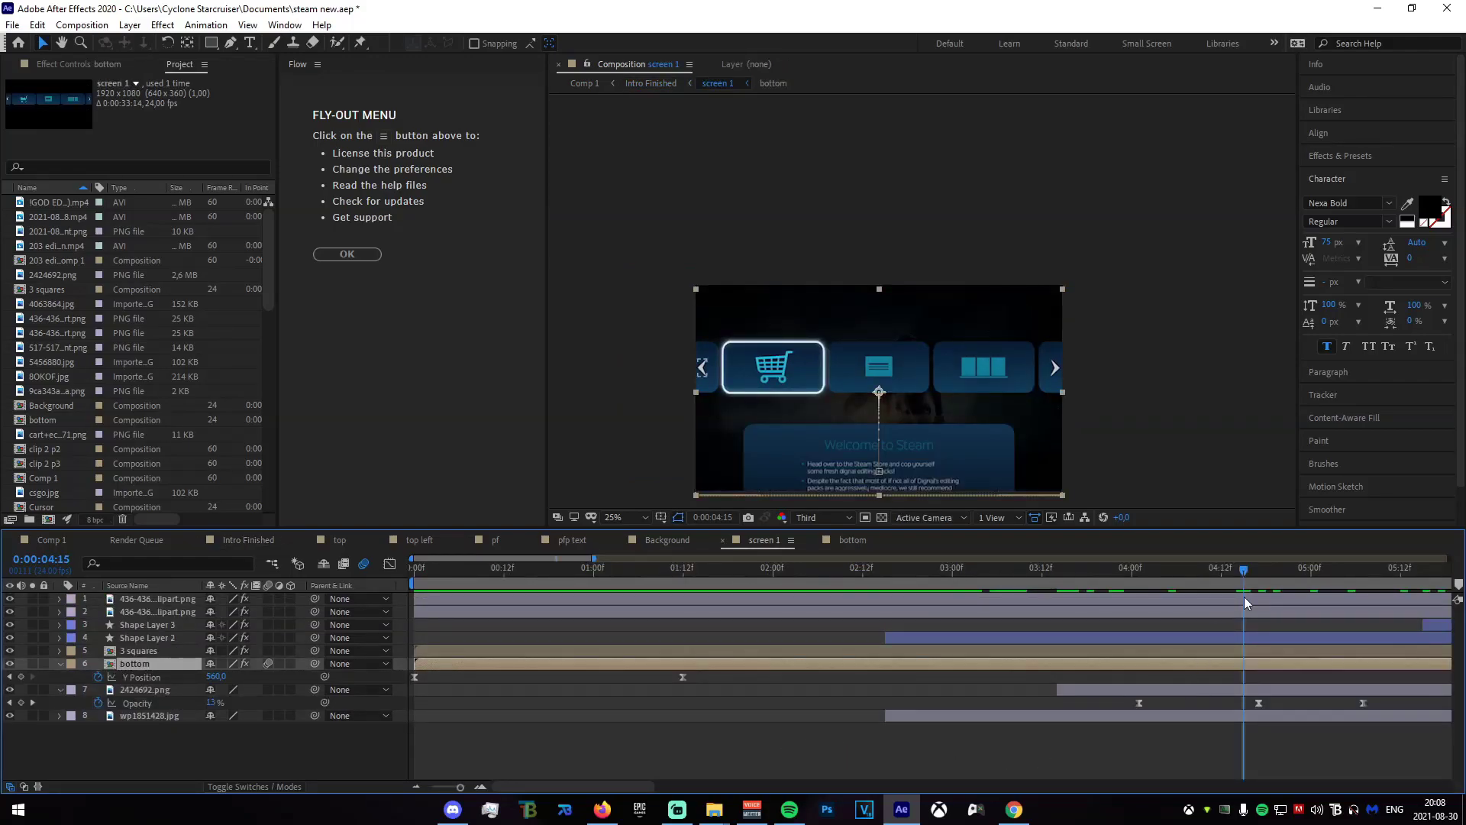
{"action": "left_click_drag", "start_coordinate": [1198, 591], "coordinate": [959, 768]}
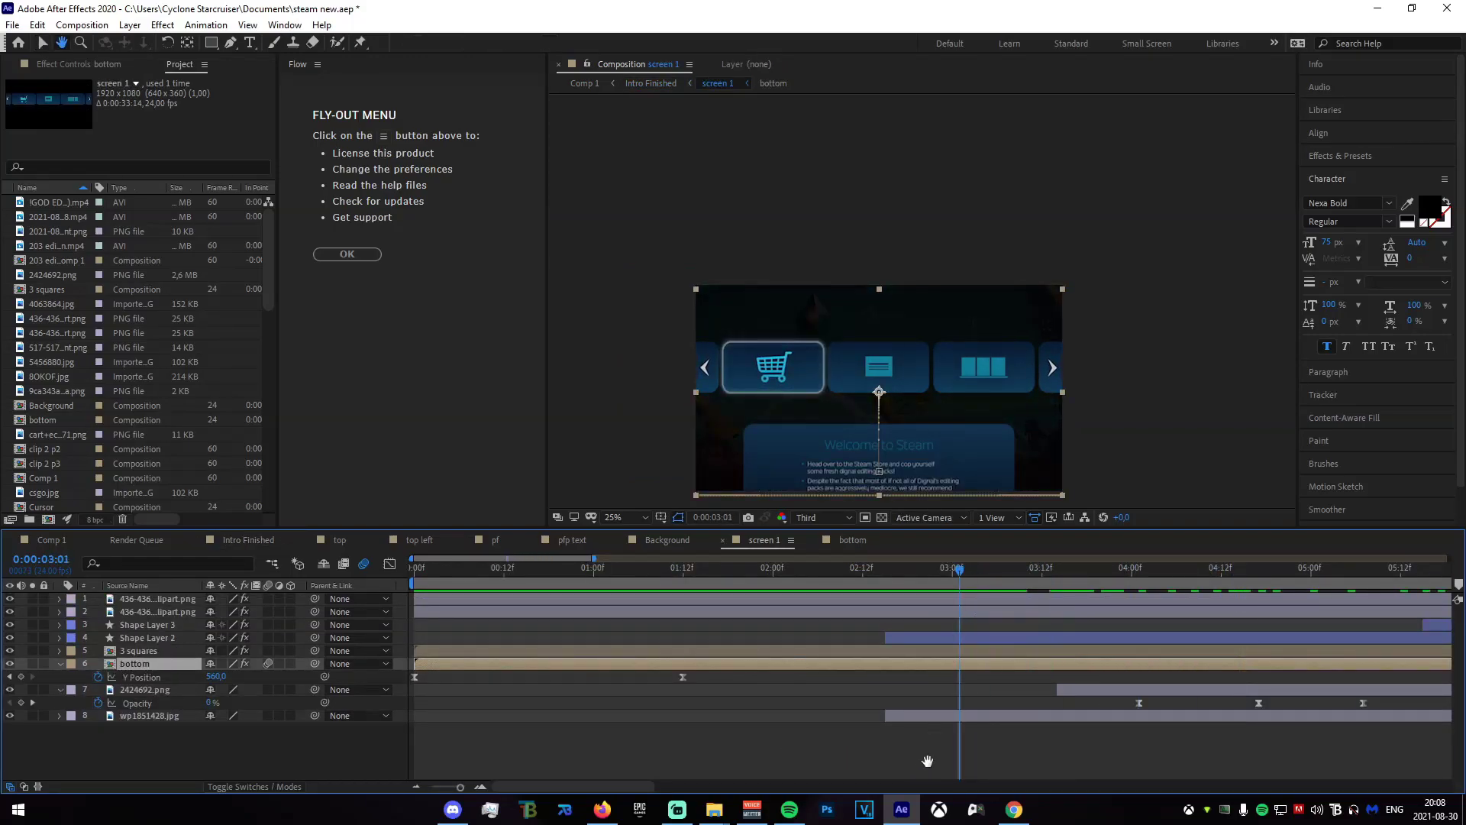
{"action": "left_click", "coordinate": [1023, 718]}
{"action": "key", "text": "u"}
{"action": "scroll", "coordinate": [939, 747], "scroll_direction": "down", "scroll_amount": 2}
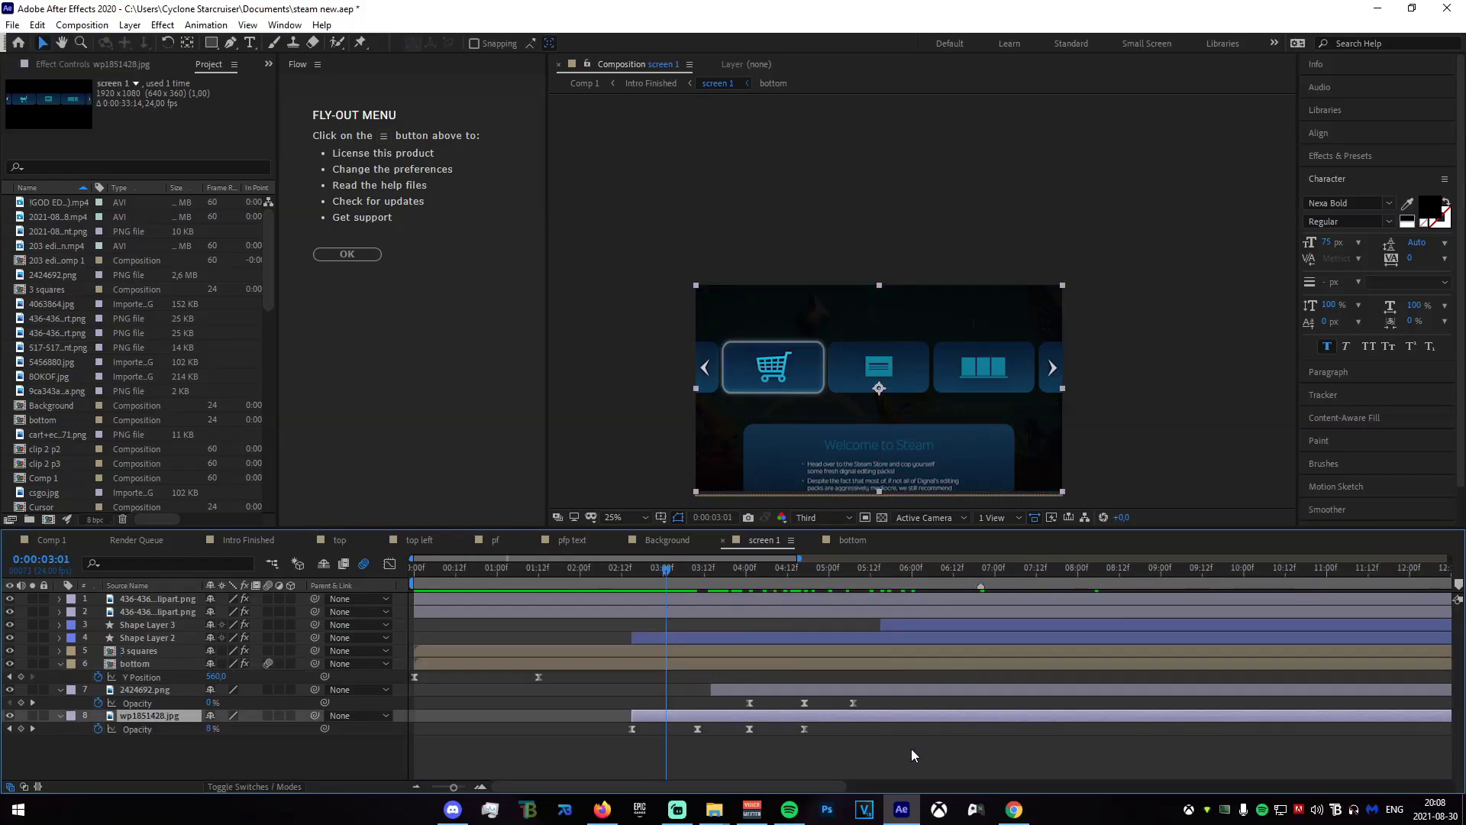
{"action": "left_click_drag", "start_coordinate": [685, 588], "coordinate": [878, 598]}
{"action": "left_click", "coordinate": [50, 540]}
{"action": "left_click", "coordinate": [248, 540]}
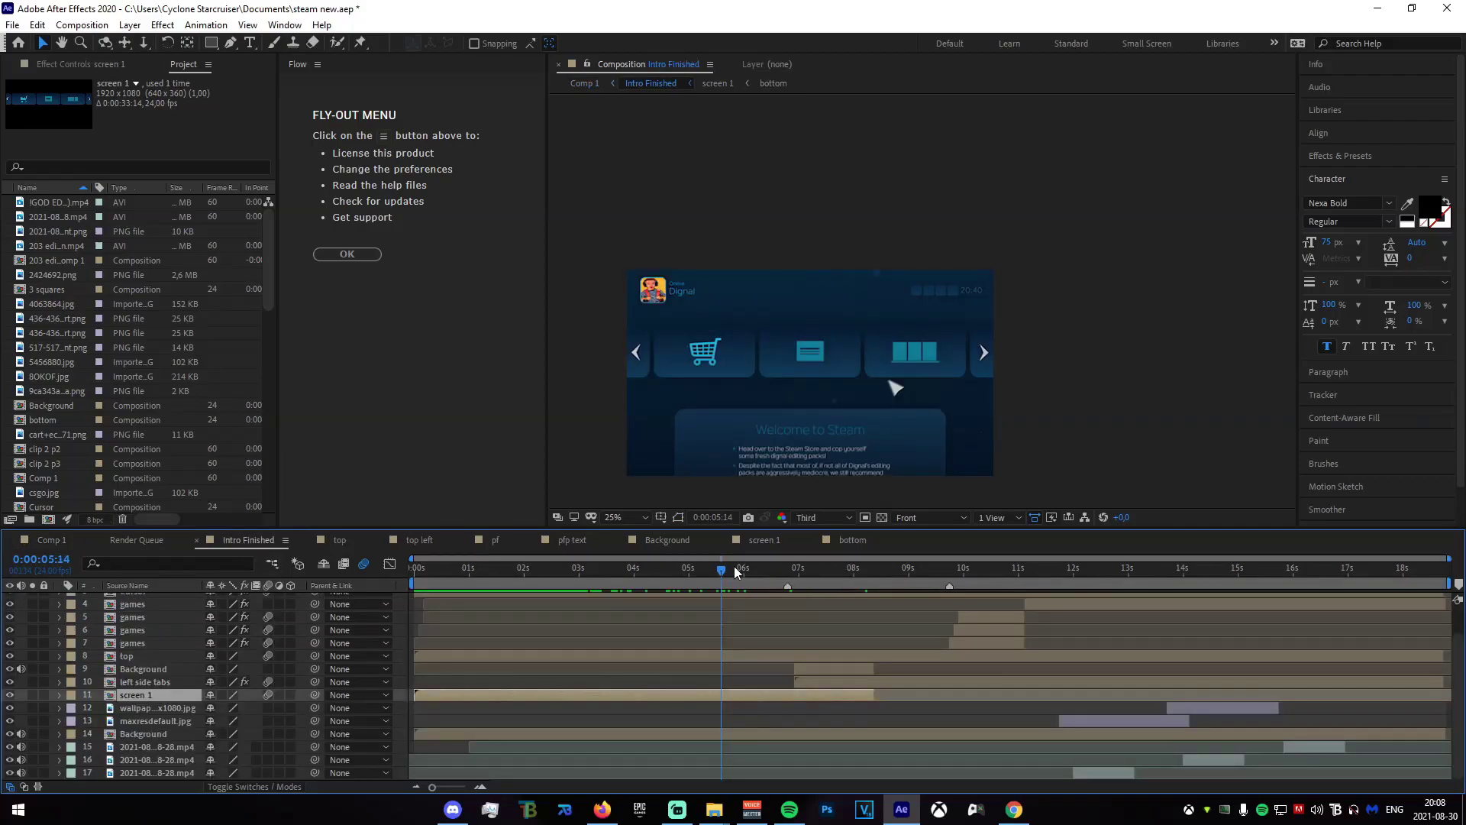
{"action": "left_click_drag", "start_coordinate": [670, 574], "coordinate": [788, 592]}
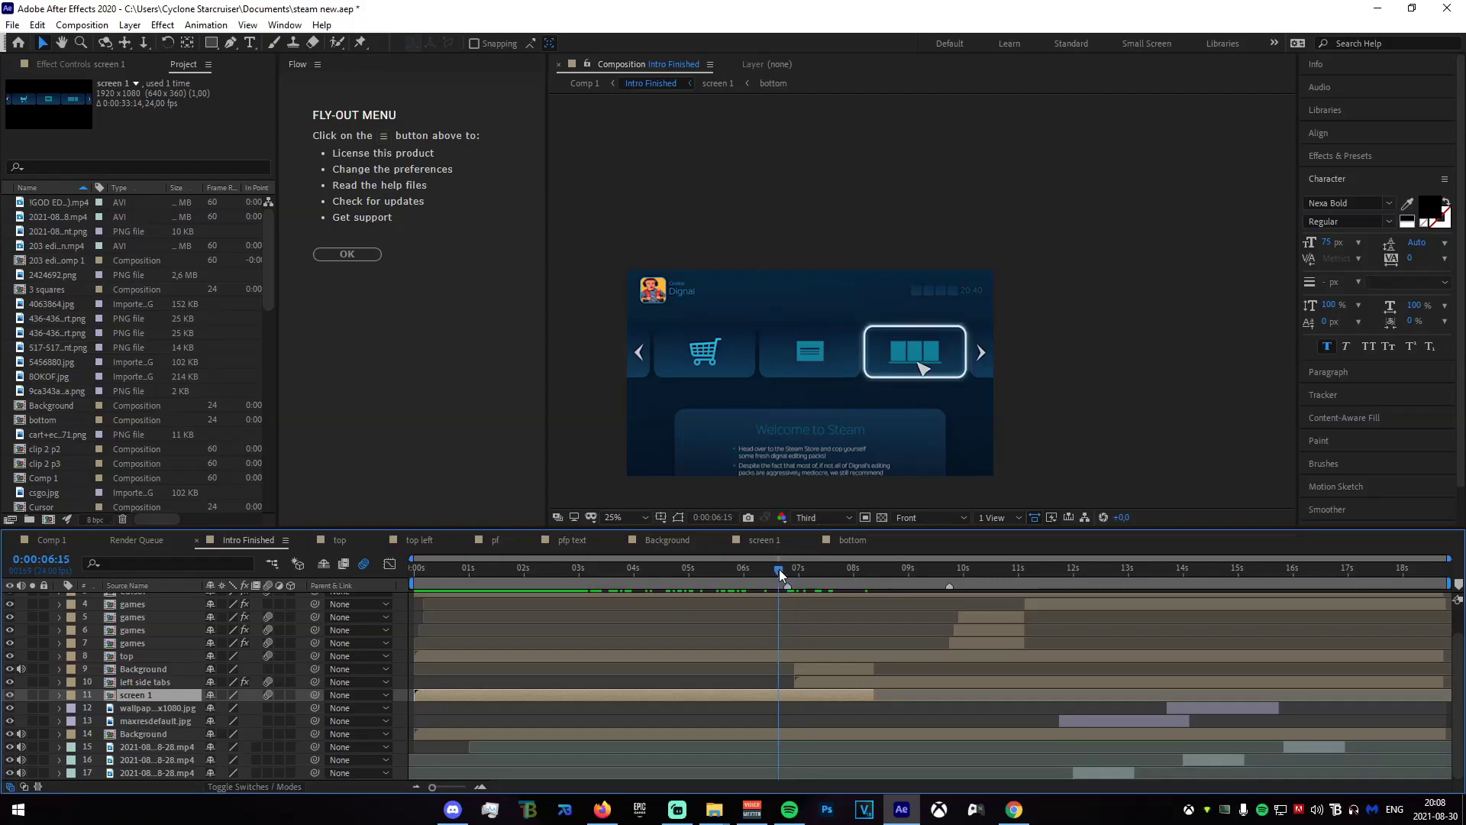
{"action": "left_click_drag", "start_coordinate": [789, 571], "coordinate": [875, 583]}
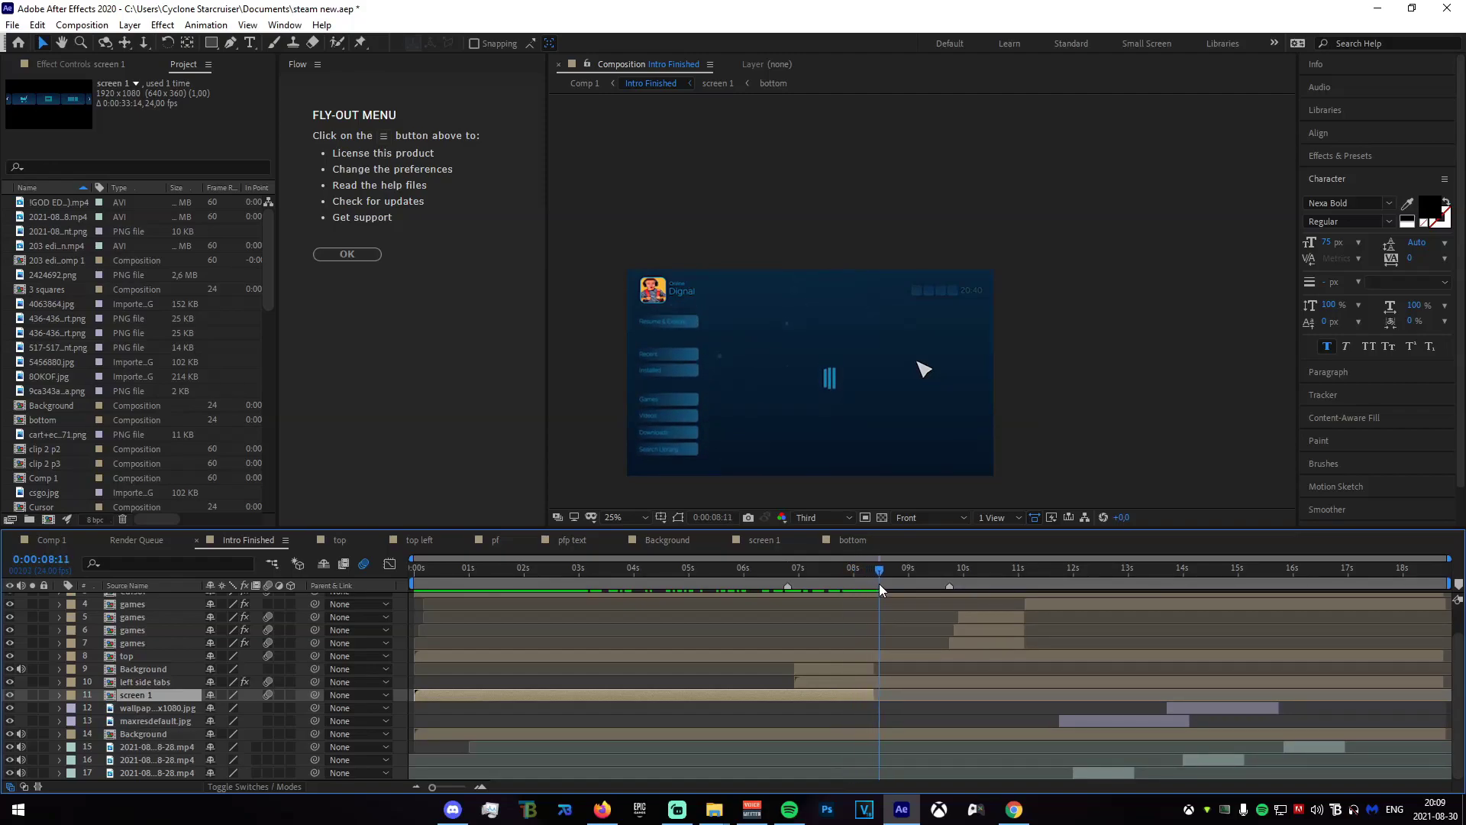
- Open the left side tabs precomp and move the time back to its start
{"action": "double_click", "coordinate": [891, 678]}
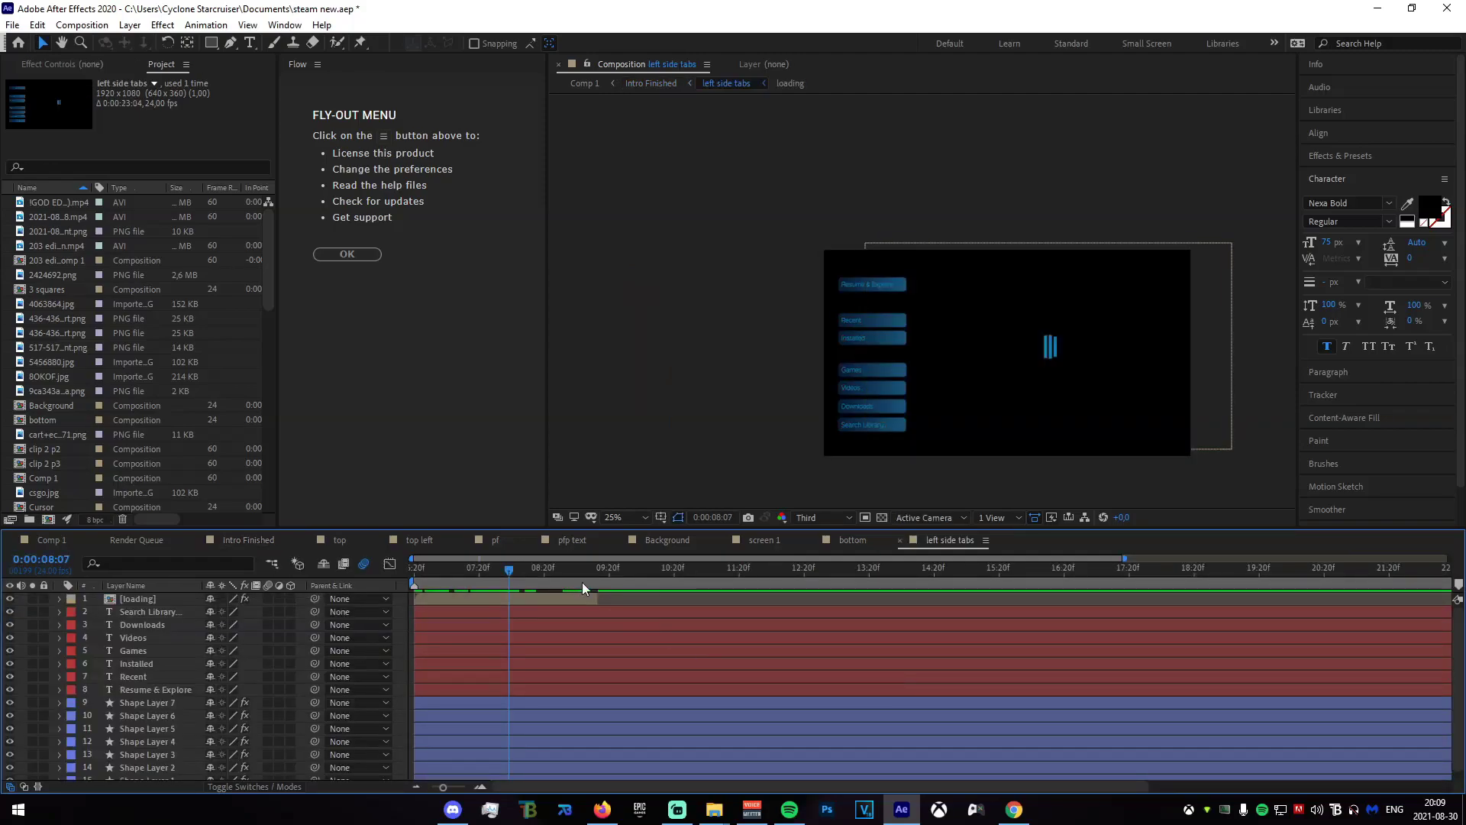
{"action": "left_click_drag", "start_coordinate": [507, 569], "coordinate": [414, 569]}
- In Intro Finished, scrub forward to the side-tabs menu and select the first games layer
{"action": "left_click", "coordinate": [258, 541]}
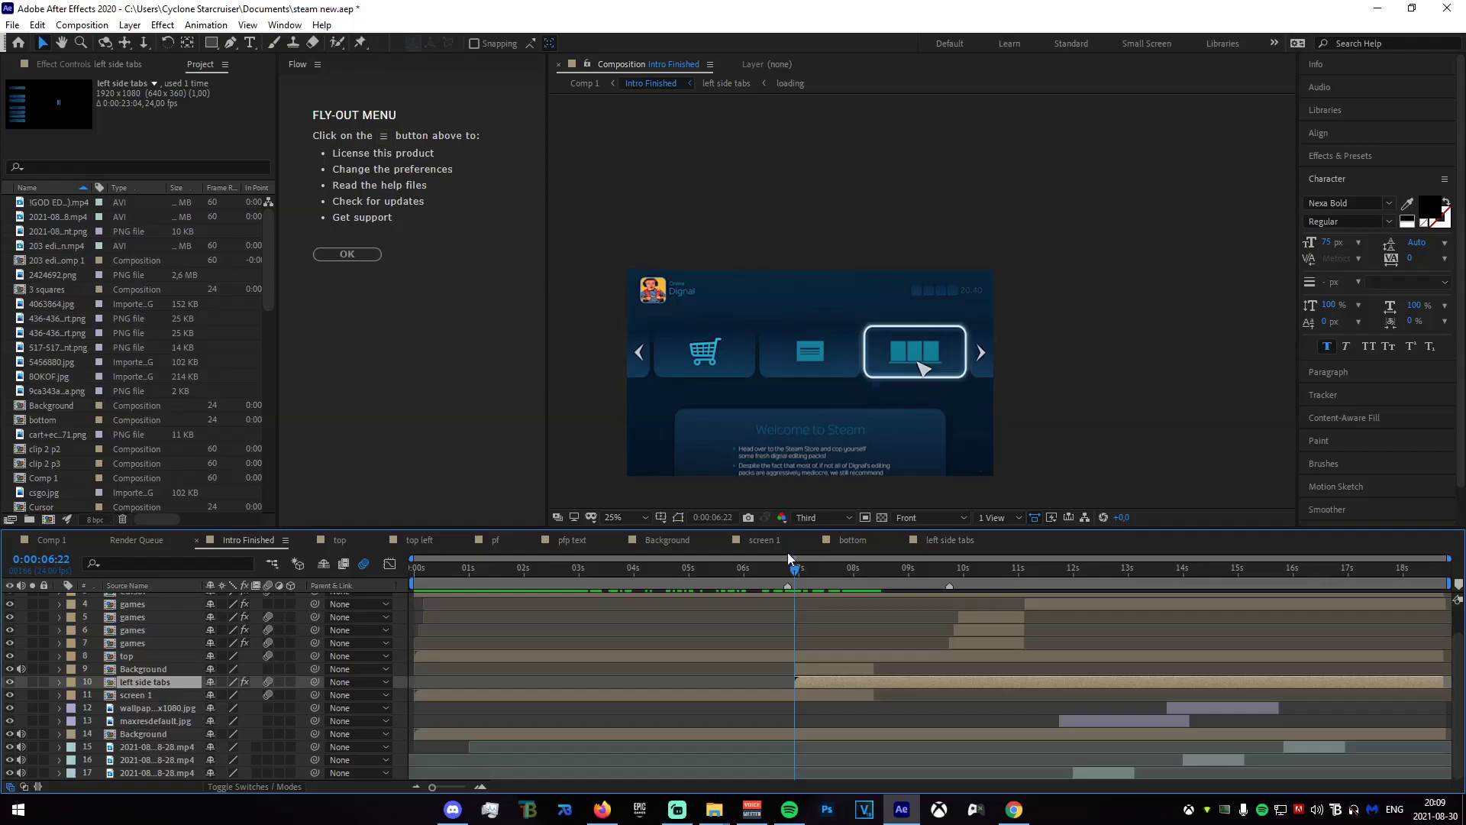
{"action": "left_click_drag", "start_coordinate": [797, 569], "coordinate": [998, 589]}
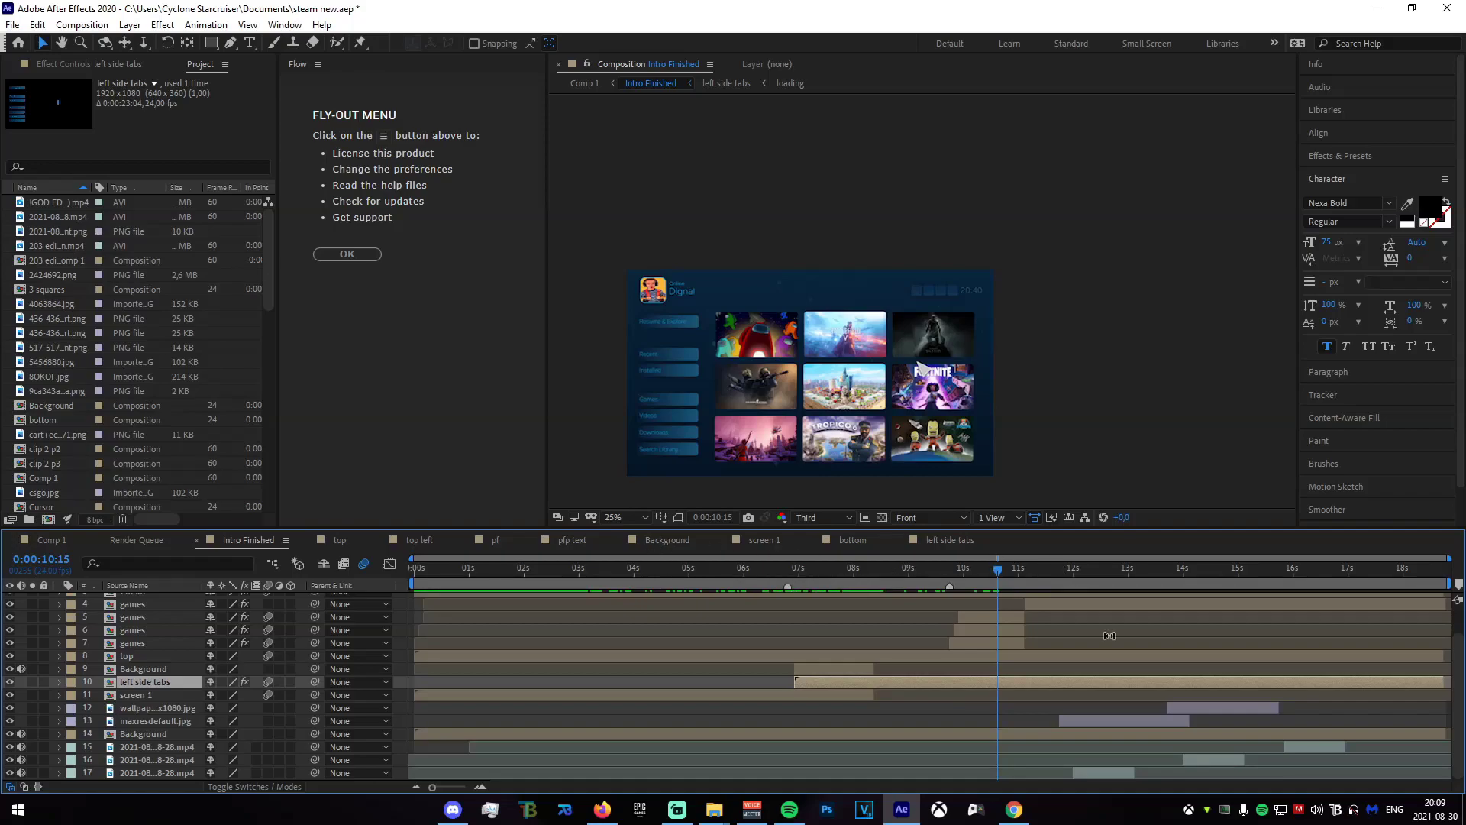
{"action": "left_click", "coordinate": [1005, 654]}
{"action": "scroll", "coordinate": [1024, 657], "scroll_direction": "up", "scroll_amount": 2}
{"action": "left_click", "coordinate": [1047, 651]}
- Step back to 0:00:10:05 and select through the games layers to layer 7 games
{"action": "key", "text": "shift+Page_Up"}
{"action": "mouse_move", "coordinate": [962, 586]}
{"action": "left_mouse_down"}
{"action": "mouse_move", "coordinate": [945, 582]}
{"action": "mouse_move", "coordinate": [1037, 589]}
{"action": "mouse_move", "coordinate": [995, 576]}
{"action": "mouse_move", "coordinate": [940, 588]}
{"action": "mouse_move", "coordinate": [954, 597]}
{"action": "left_mouse_up"}
{"action": "left_click", "coordinate": [954, 597]}
{"action": "left_click", "coordinate": [965, 664]}
{"action": "left_click", "coordinate": [964, 672]}
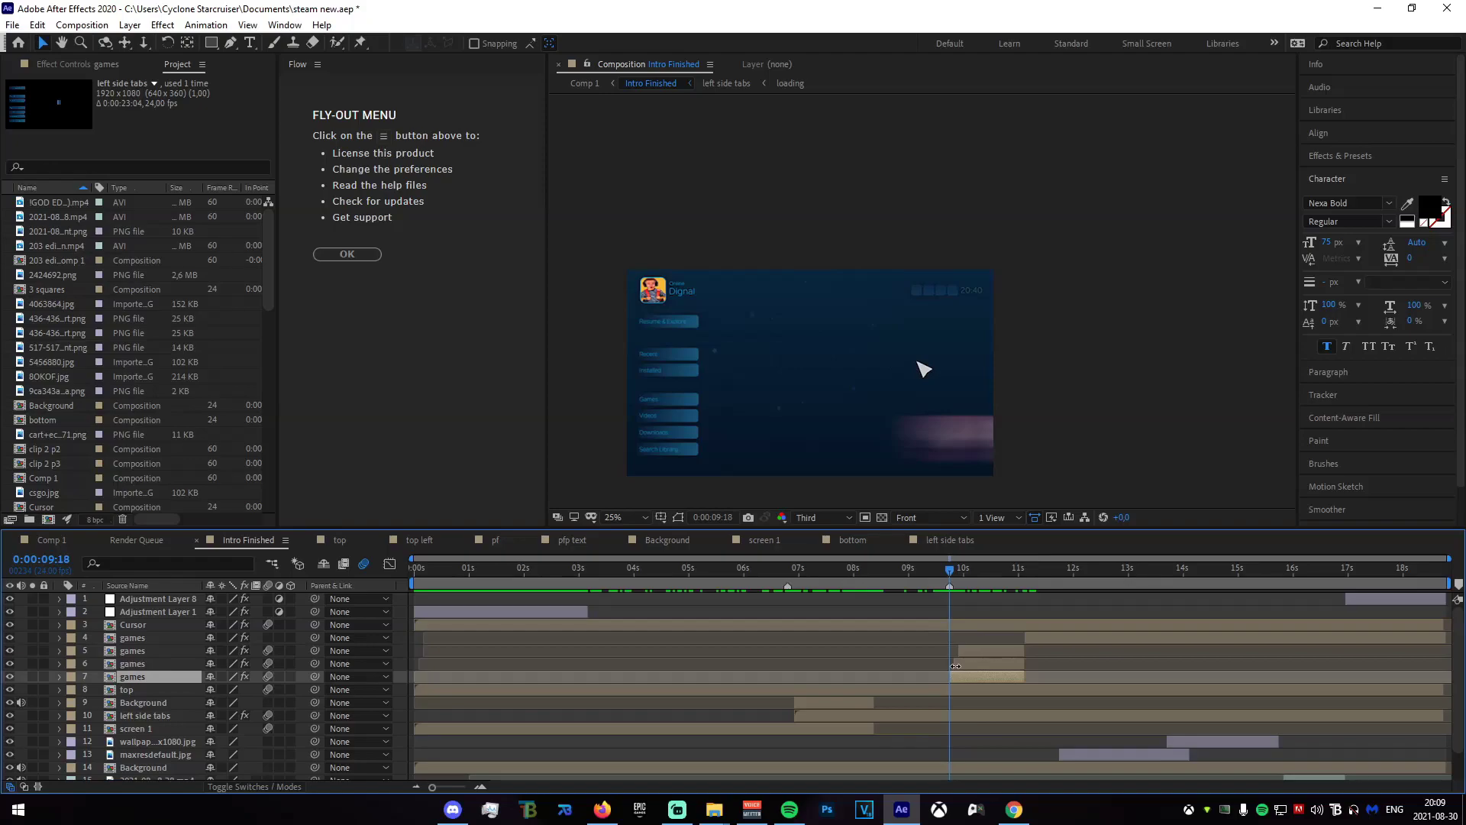
- Reveal layer 7 games' blur keyframes and scrub between 0:00:09:18 and 0:00:10:19
{"action": "key", "text": "u"}
{"action": "key", "text": "u"}
{"action": "left_click", "coordinate": [60, 676]}
{"action": "left_click_drag", "start_coordinate": [950, 570], "coordinate": [959, 571]}
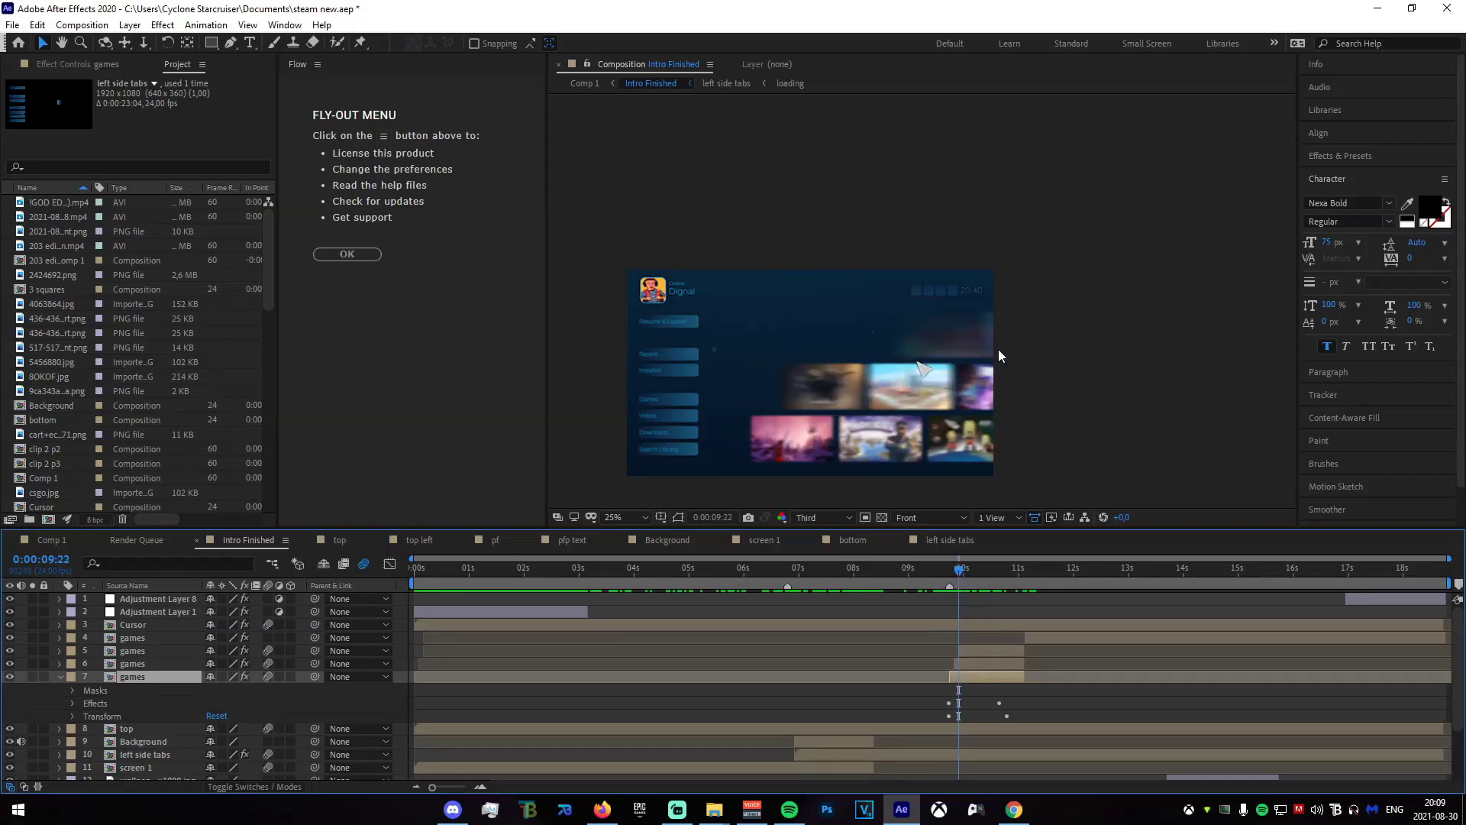
{"action": "scroll", "coordinate": [962, 695], "scroll_direction": "up", "scroll_amount": 5}
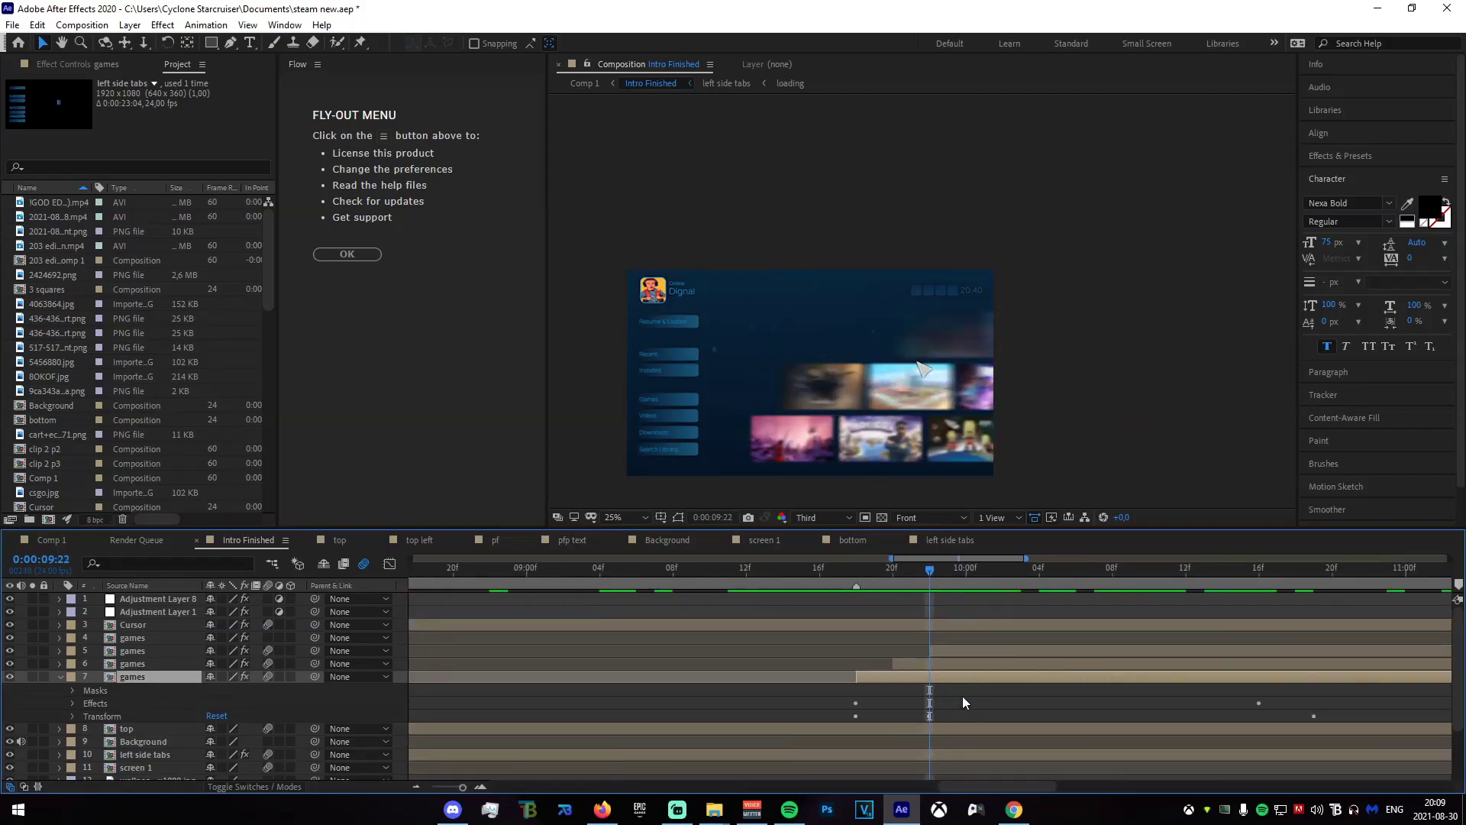
{"action": "left_click_drag", "start_coordinate": [930, 585], "coordinate": [1058, 637]}
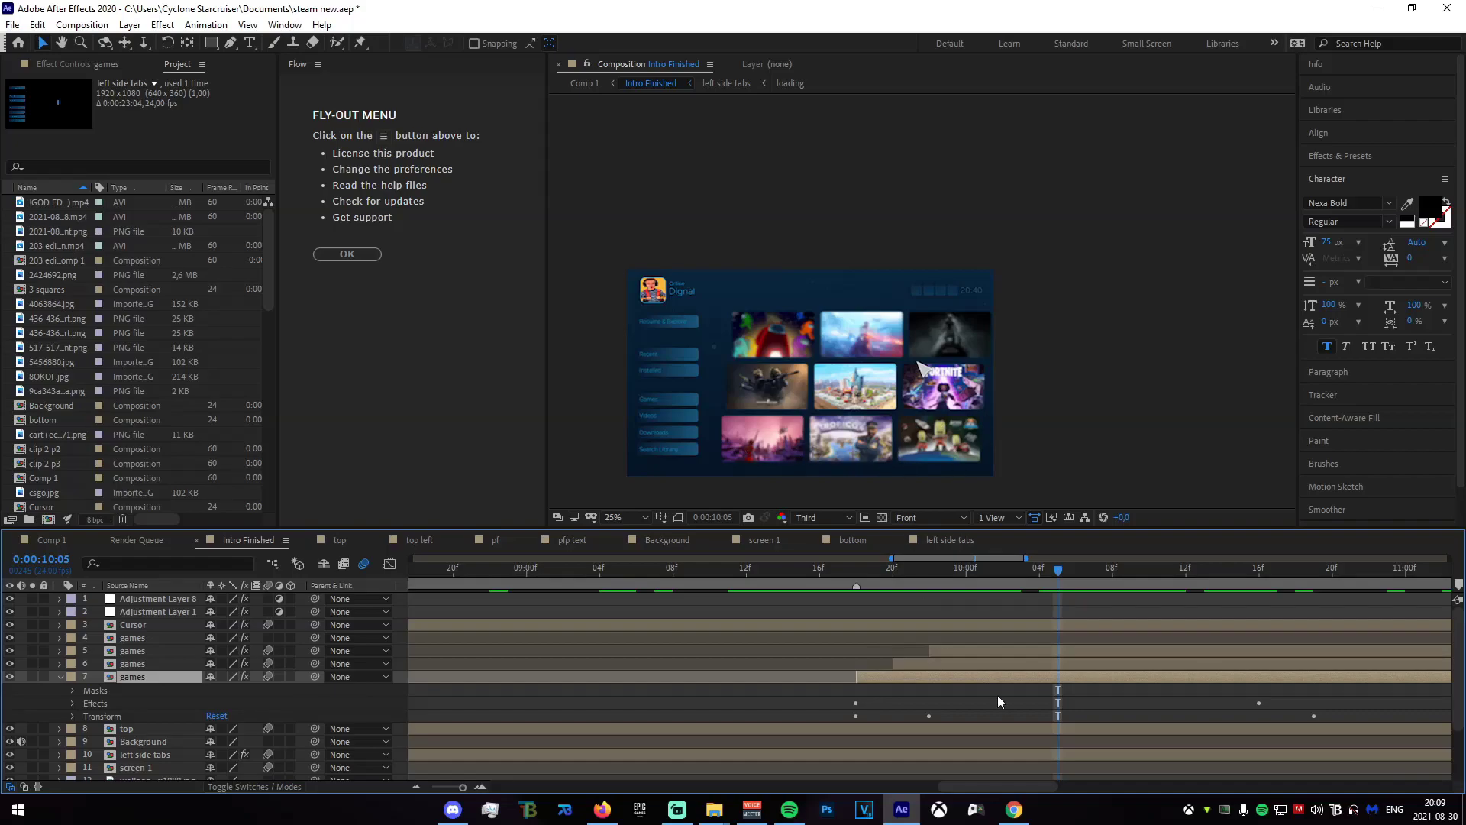
{"action": "left_click", "coordinate": [924, 455]}
{"action": "key", "text": "ctrl+shift+a"}
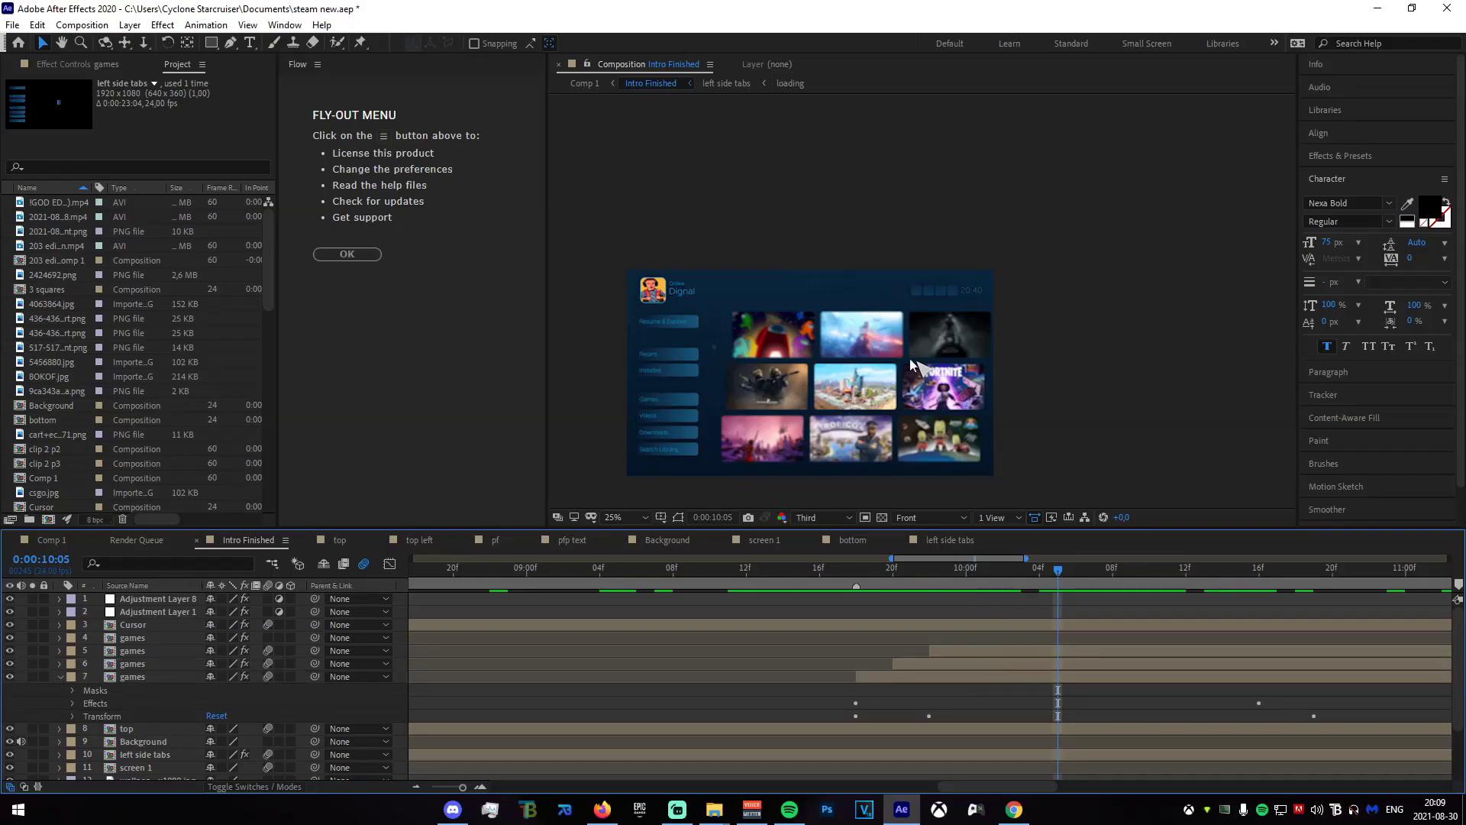
{"action": "scroll", "coordinate": [917, 702], "scroll_direction": "down", "scroll_amount": 3}
{"action": "left_click_drag", "start_coordinate": [944, 589], "coordinate": [1008, 587]}
{"action": "left_click", "coordinate": [1022, 673]}
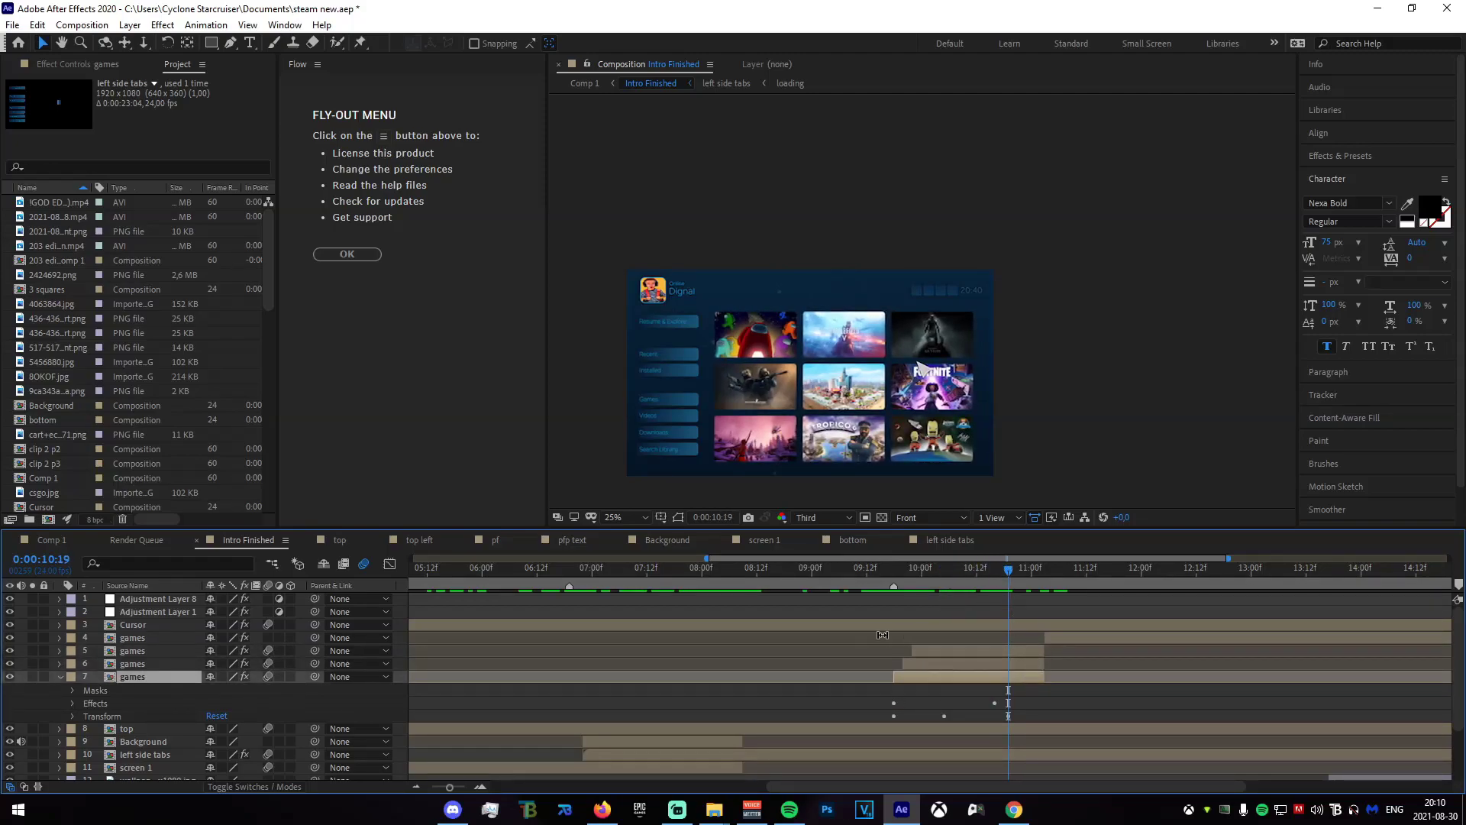
- Open the games precomp, collapse its layers, preview it and step back to 0:00:11:00
{"action": "double_click", "coordinate": [1061, 634]}
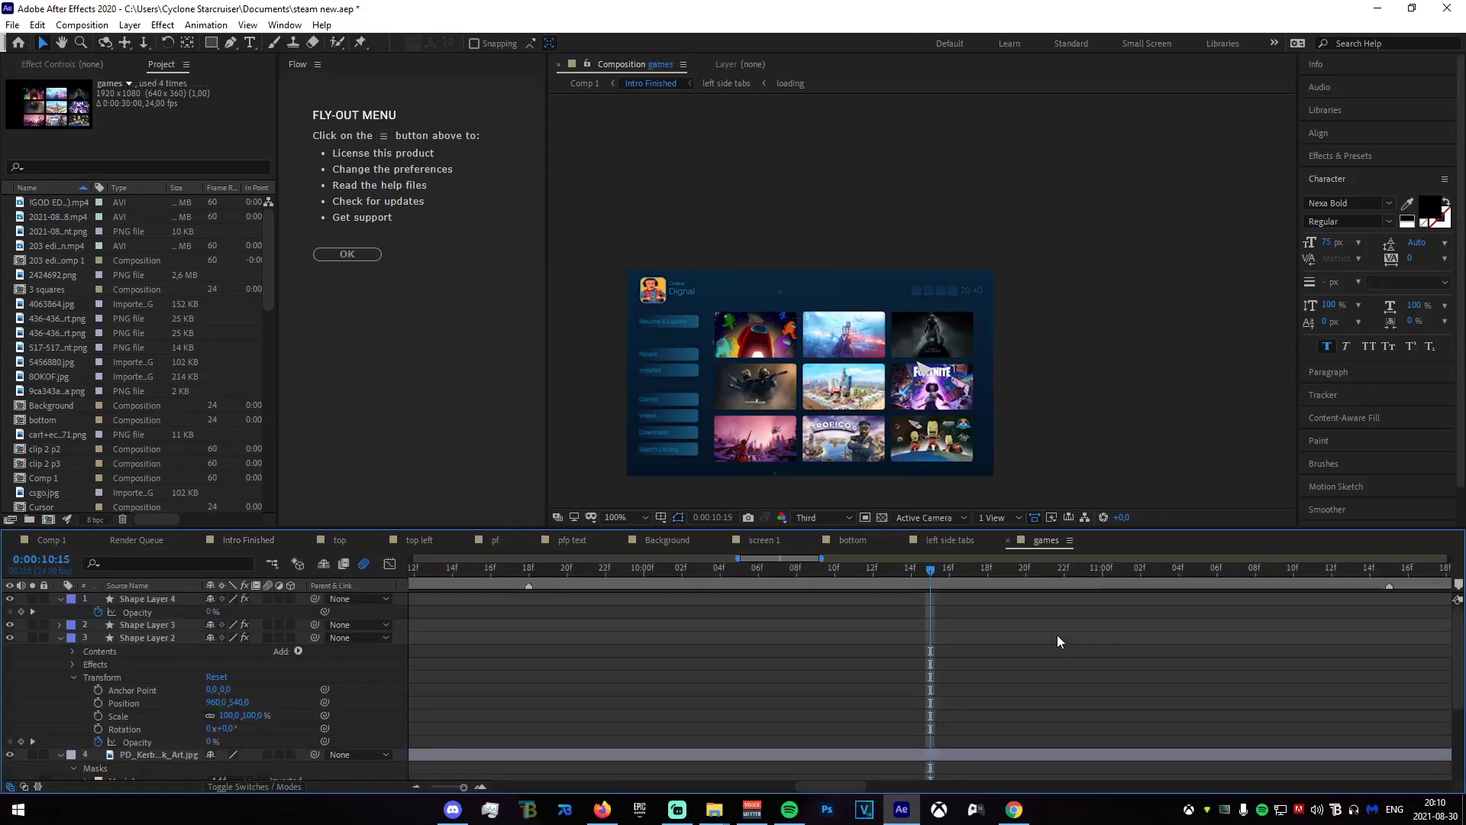
{"action": "left_click", "coordinate": [60, 599]}
{"action": "left_click", "coordinate": [60, 625]}
{"action": "left_click", "coordinate": [60, 638]}
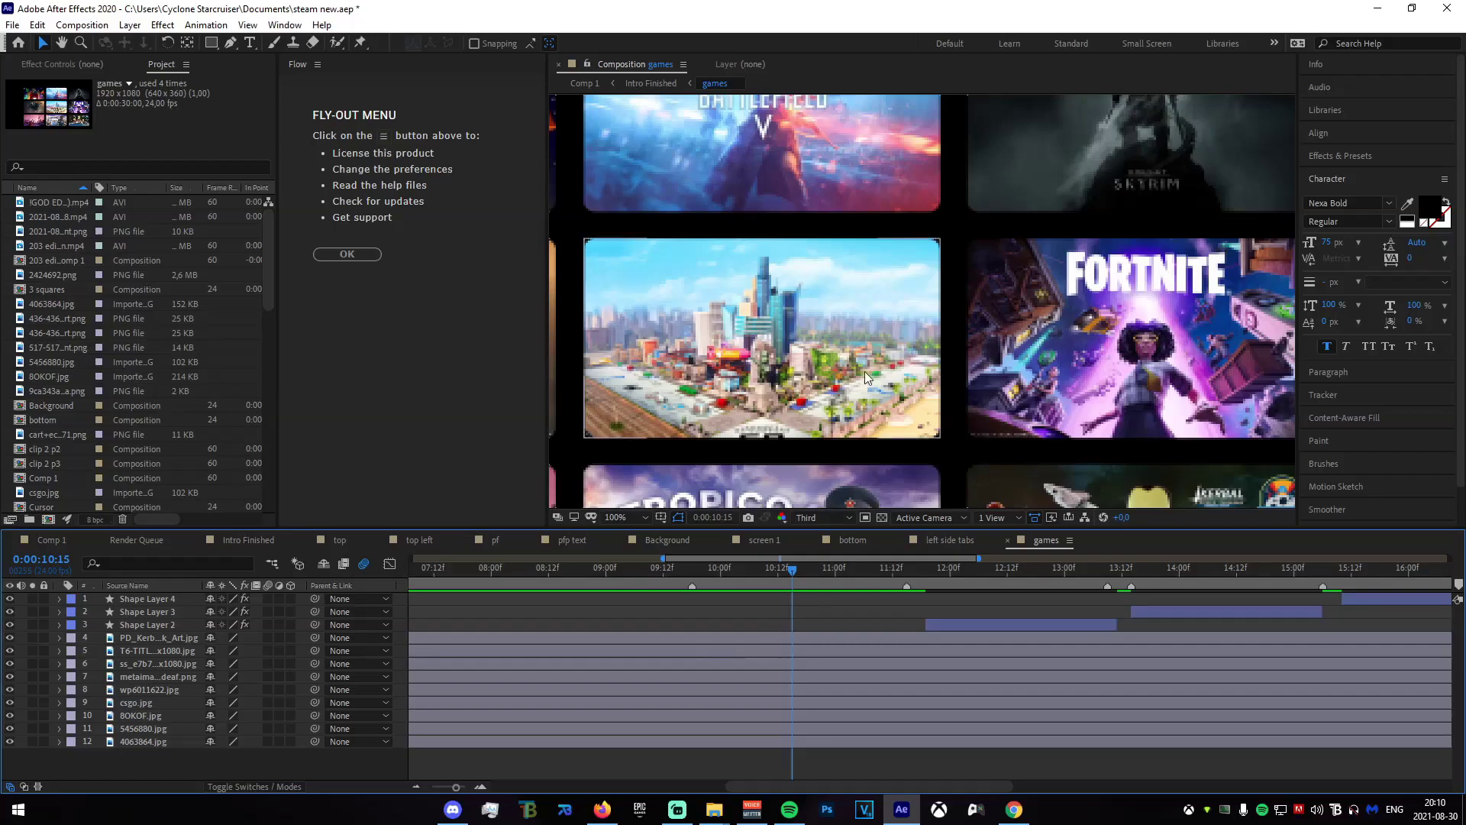
{"action": "scroll", "coordinate": [895, 364], "scroll_direction": "down", "scroll_amount": 6}
{"action": "scroll", "coordinate": [878, 382], "scroll_direction": "up", "scroll_amount": 2}
{"action": "scroll", "coordinate": [847, 428], "scroll_direction": "down", "scroll_amount": 2}
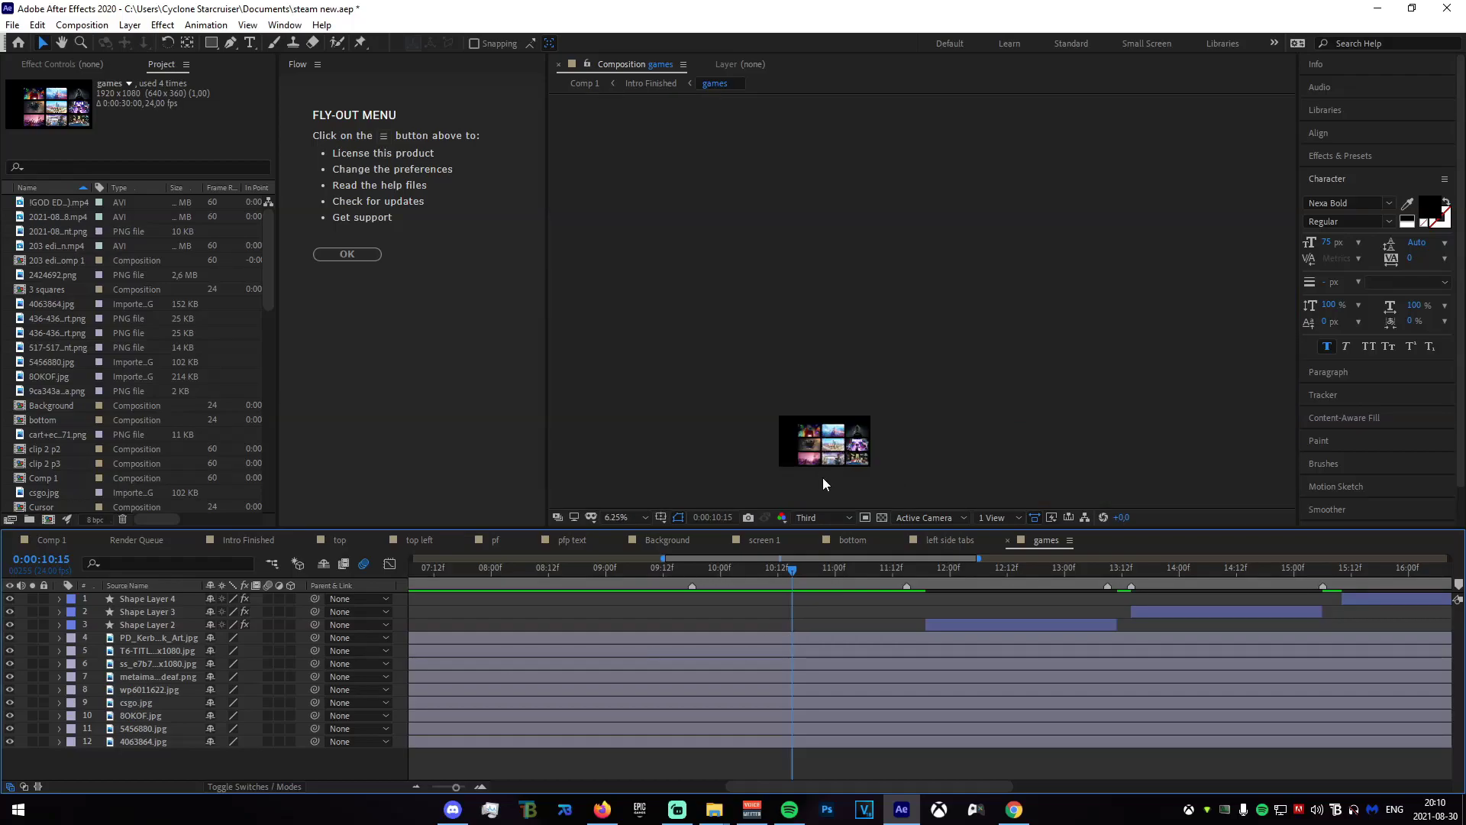
{"action": "scroll", "coordinate": [825, 443], "scroll_direction": "up", "scroll_amount": 2}
{"action": "left_click_drag", "start_coordinate": [790, 568], "coordinate": [850, 568]}
{"action": "key", "text": "Page_Up"}
{"action": "key", "text": "Page_Up"}
{"action": "key", "text": "Page_Up"}
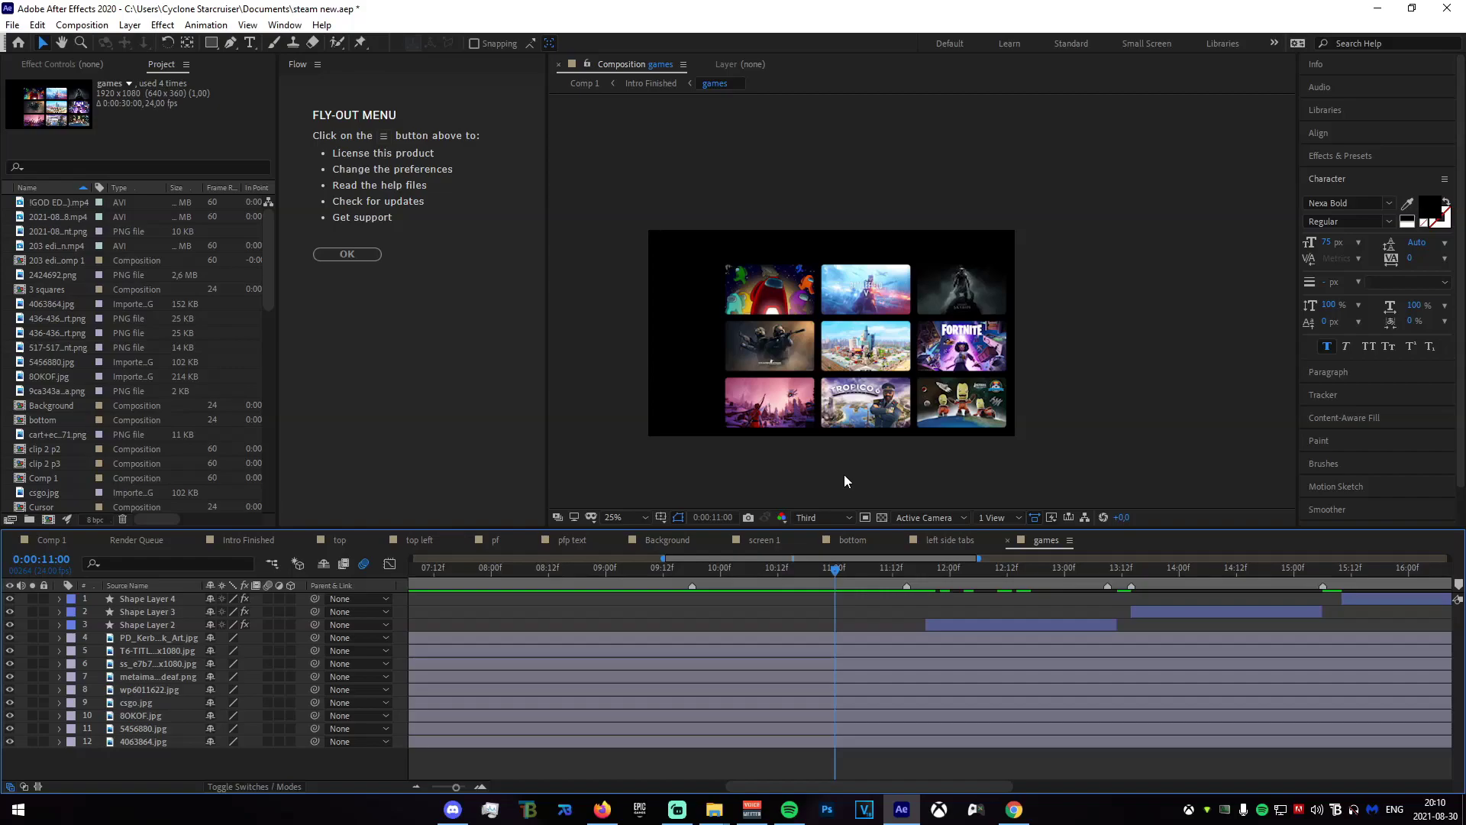
- Test moving the Shape Layer 2 highlight frame onto the pink thumbnail, undo it, and return to Intro Finished
{"action": "left_click", "coordinate": [764, 689]}
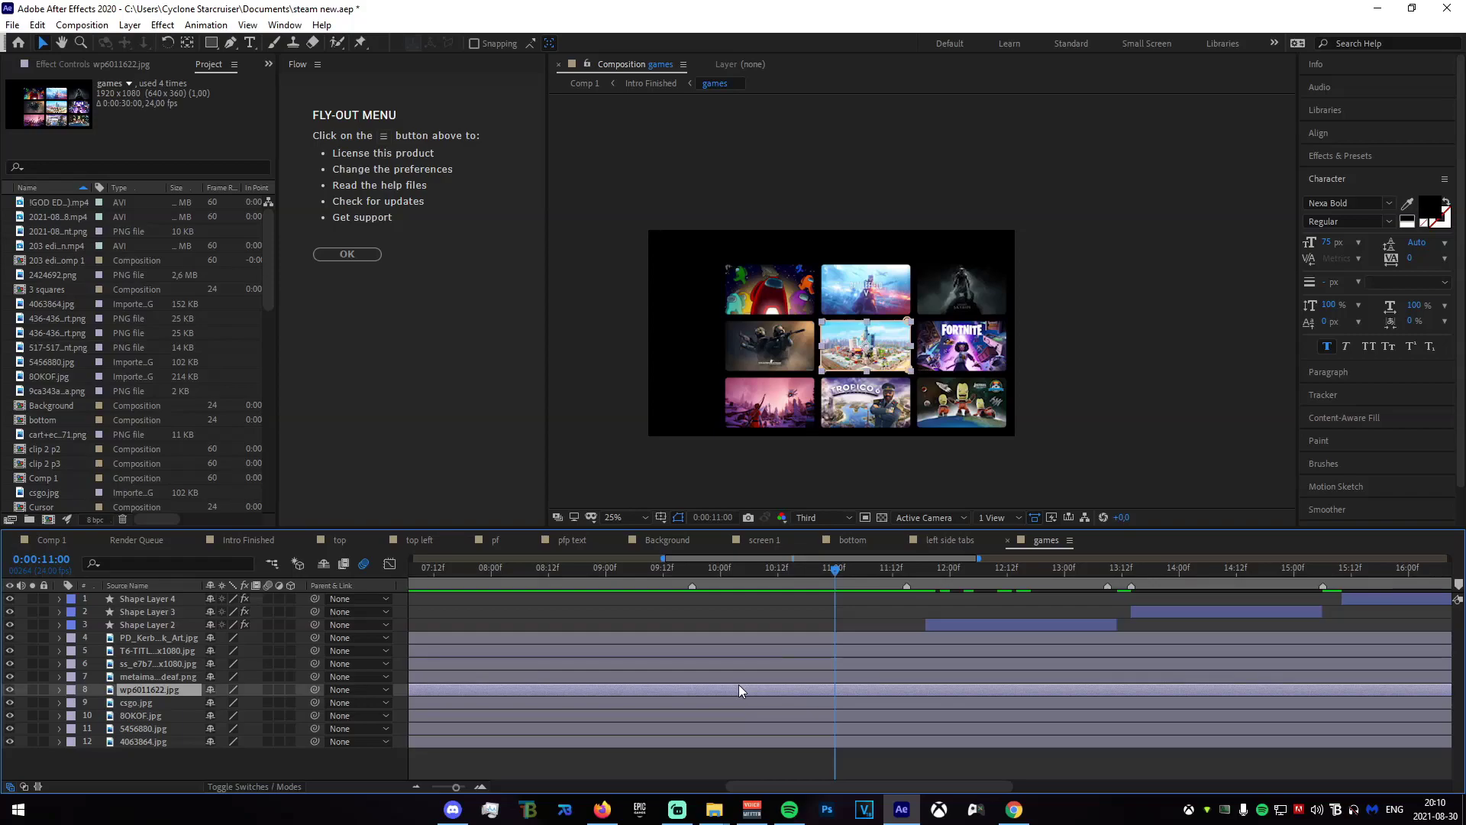
{"action": "left_click_drag", "start_coordinate": [835, 575], "coordinate": [1083, 611]}
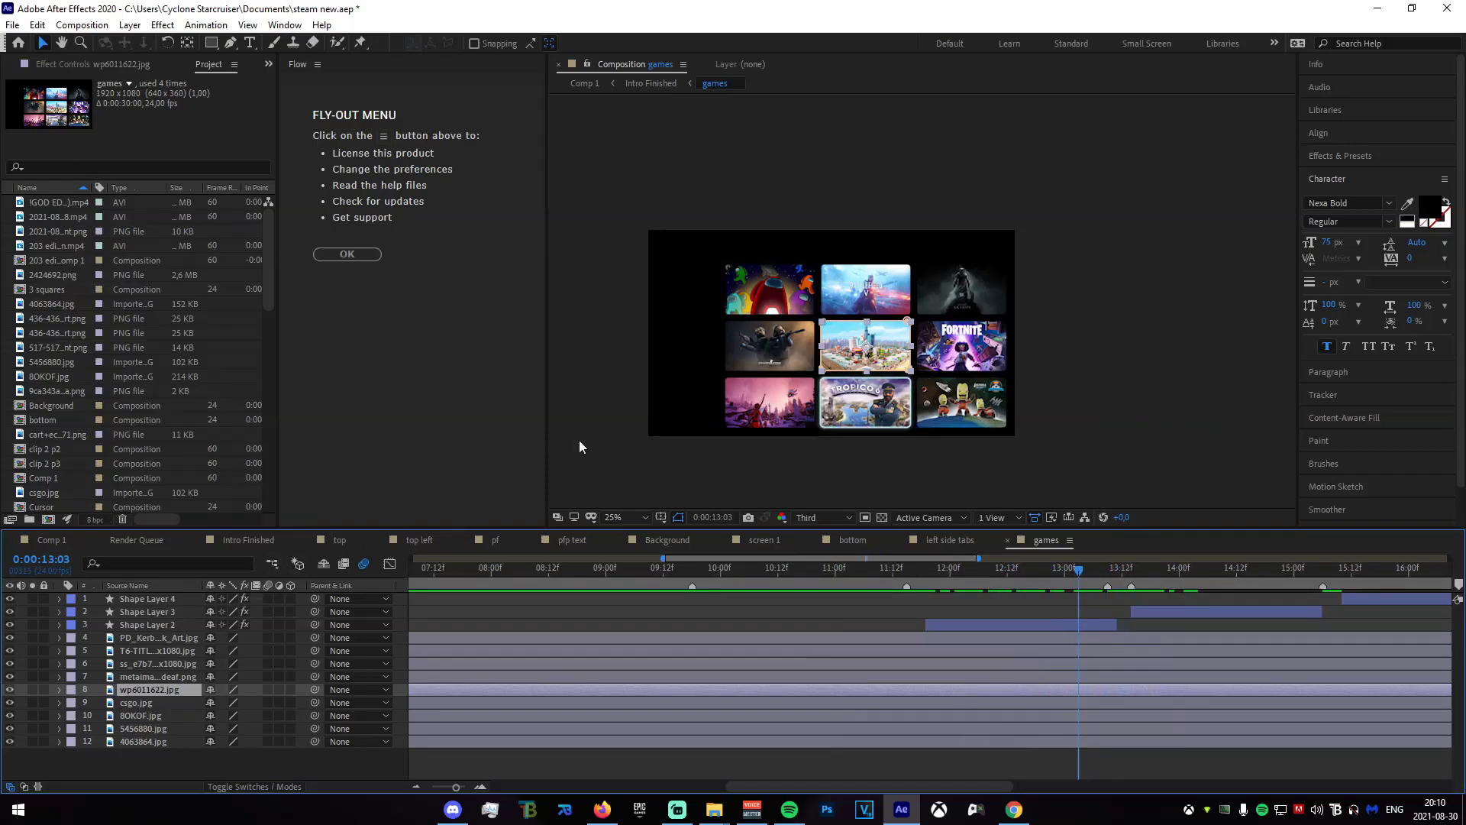
{"action": "left_click", "coordinate": [994, 626]}
{"action": "left_click_drag", "start_coordinate": [882, 415], "coordinate": [785, 415]}
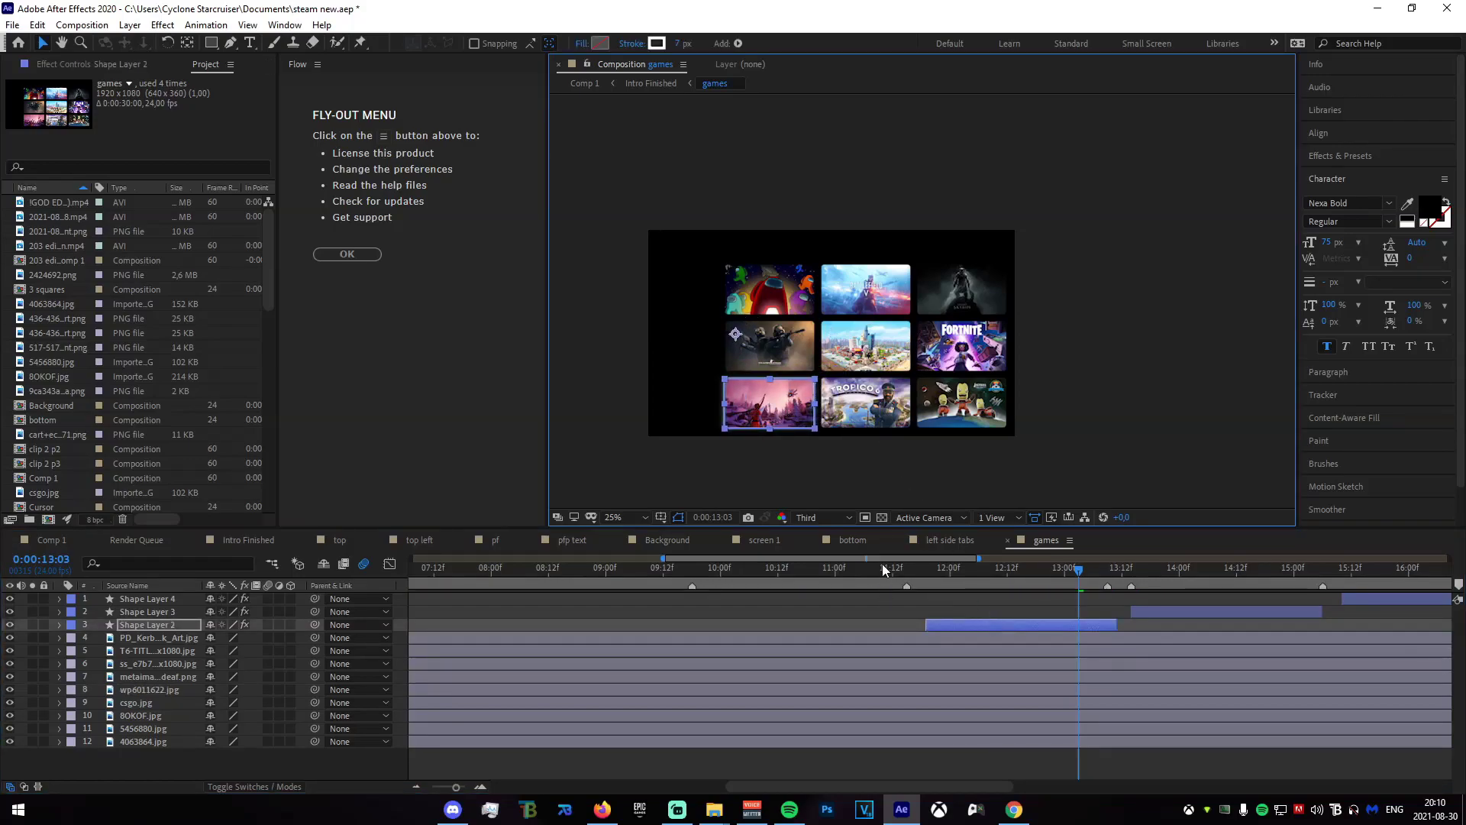
{"action": "key", "text": "ctrl+z"}
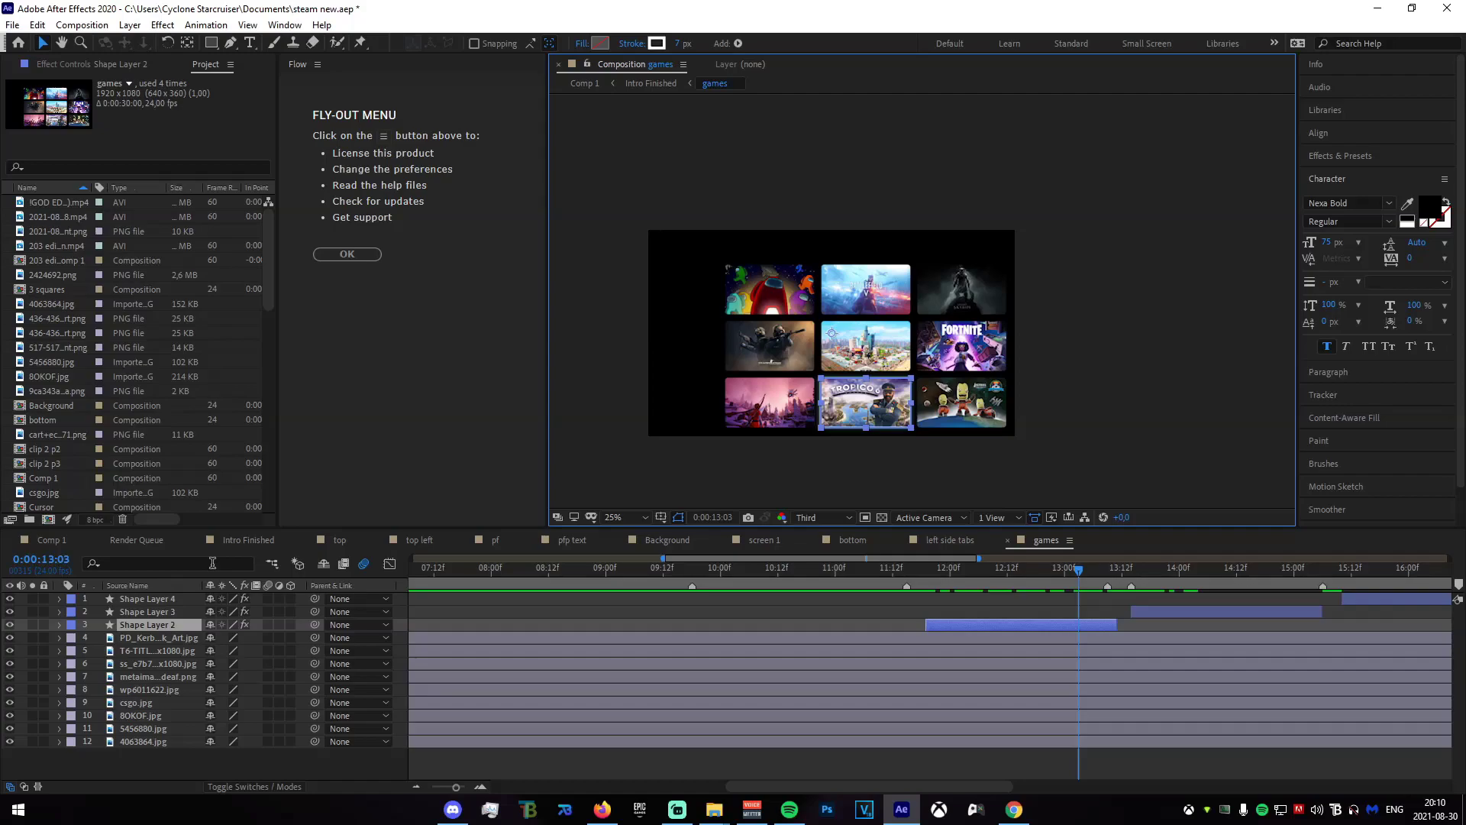
{"action": "left_click", "coordinate": [248, 540]}
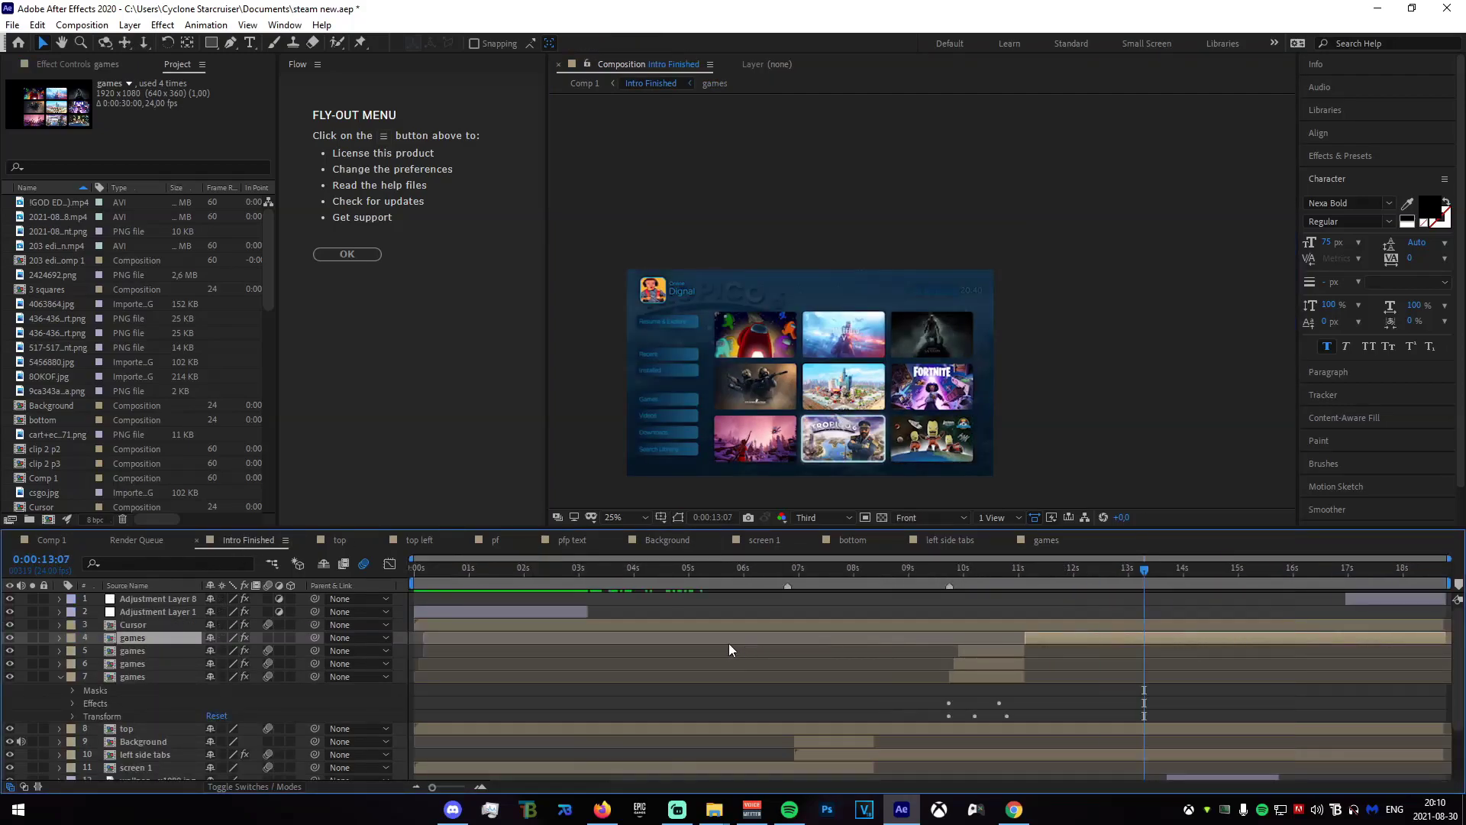
- Show the Cursor layer's Position and Scale keyframes and rewind into its animation
{"action": "left_click", "coordinate": [637, 625]}
{"action": "key", "text": "u"}
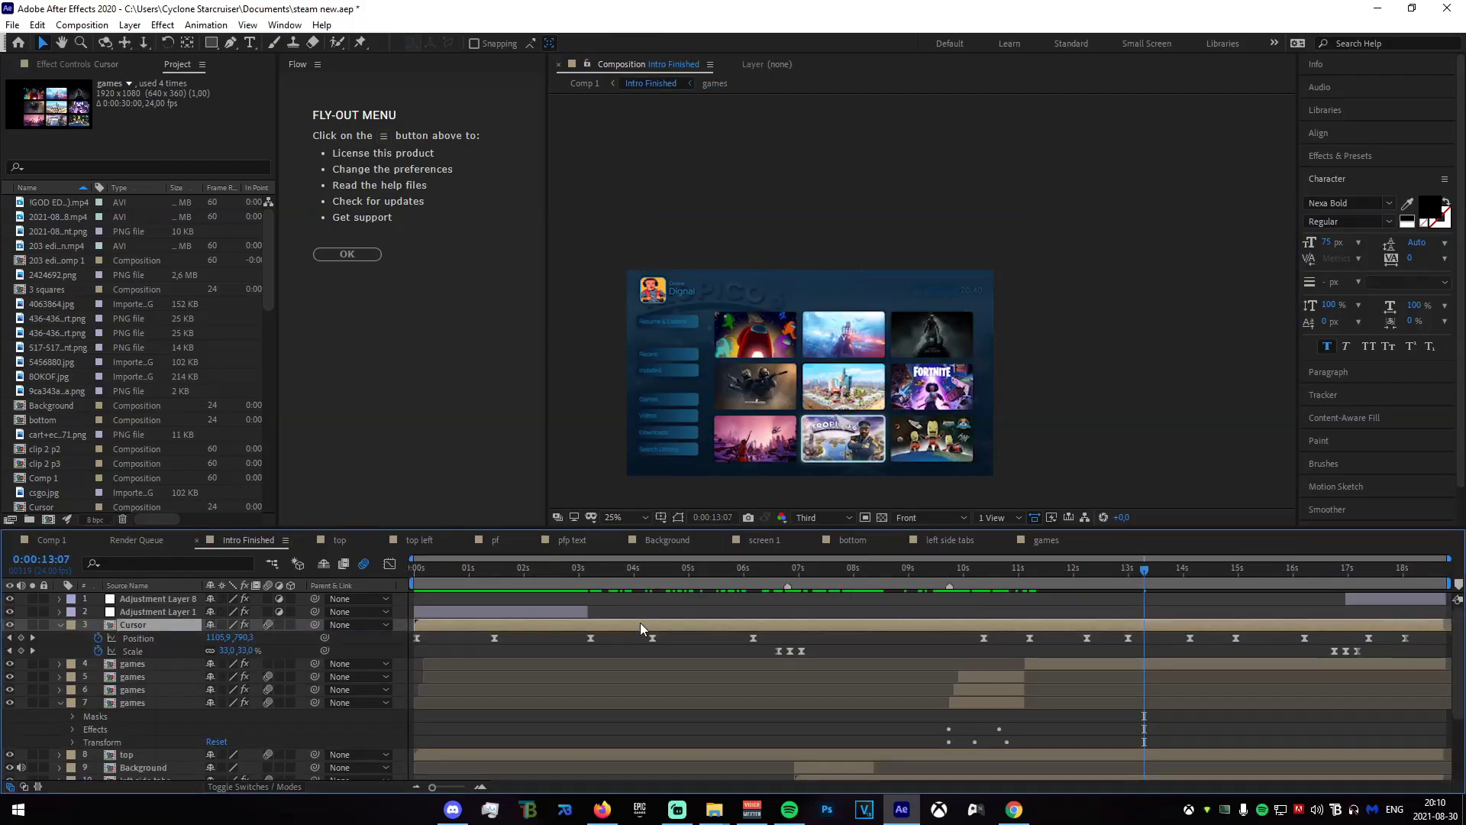
{"action": "left_click_drag", "start_coordinate": [1145, 570], "coordinate": [1081, 625]}
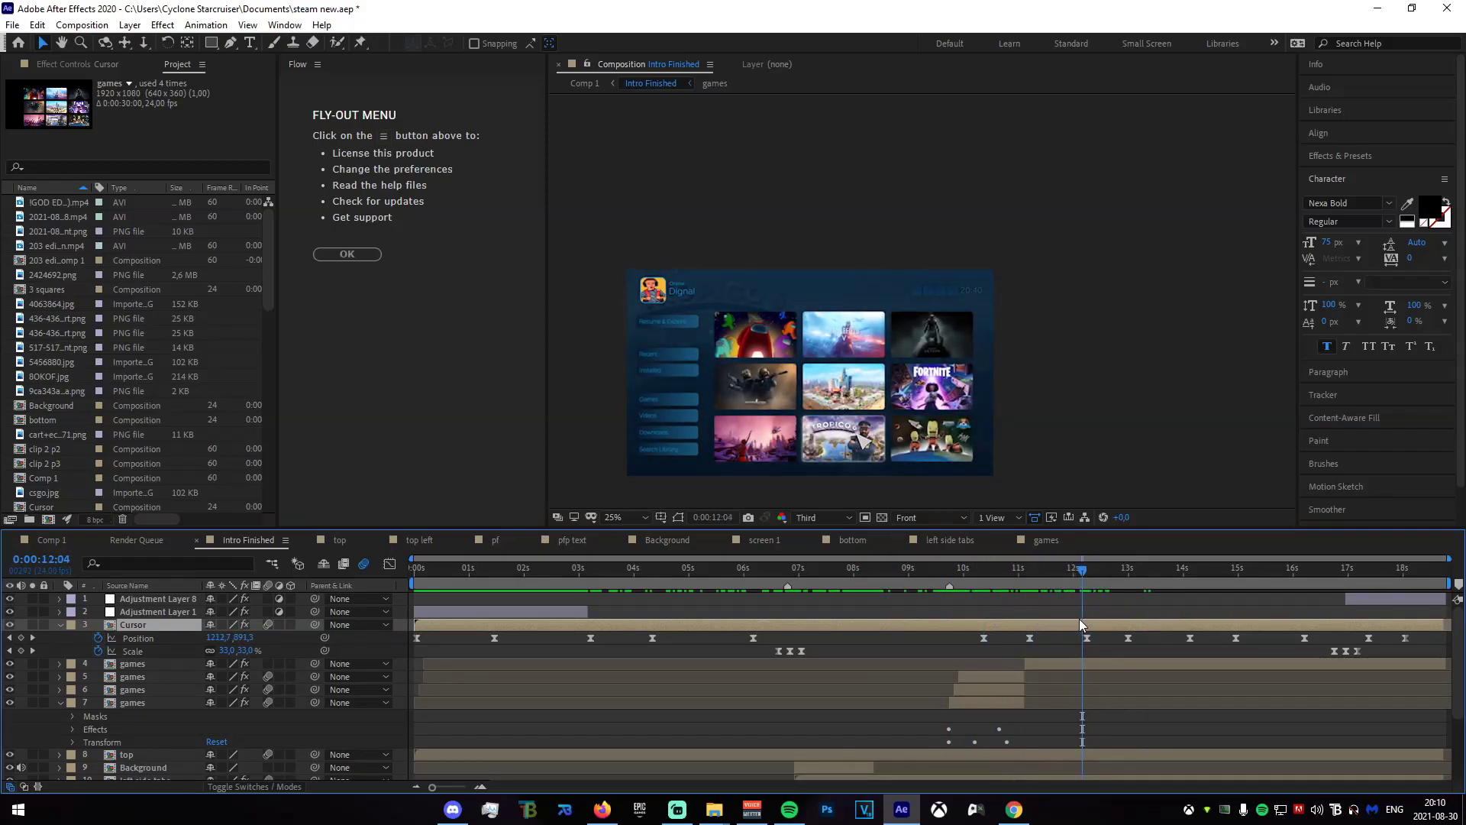
- Load the saved Cursor easing curve (0.50, 0.12, 0.48, 0.93) in Flow and preview it
{"action": "left_click", "coordinate": [347, 254]}
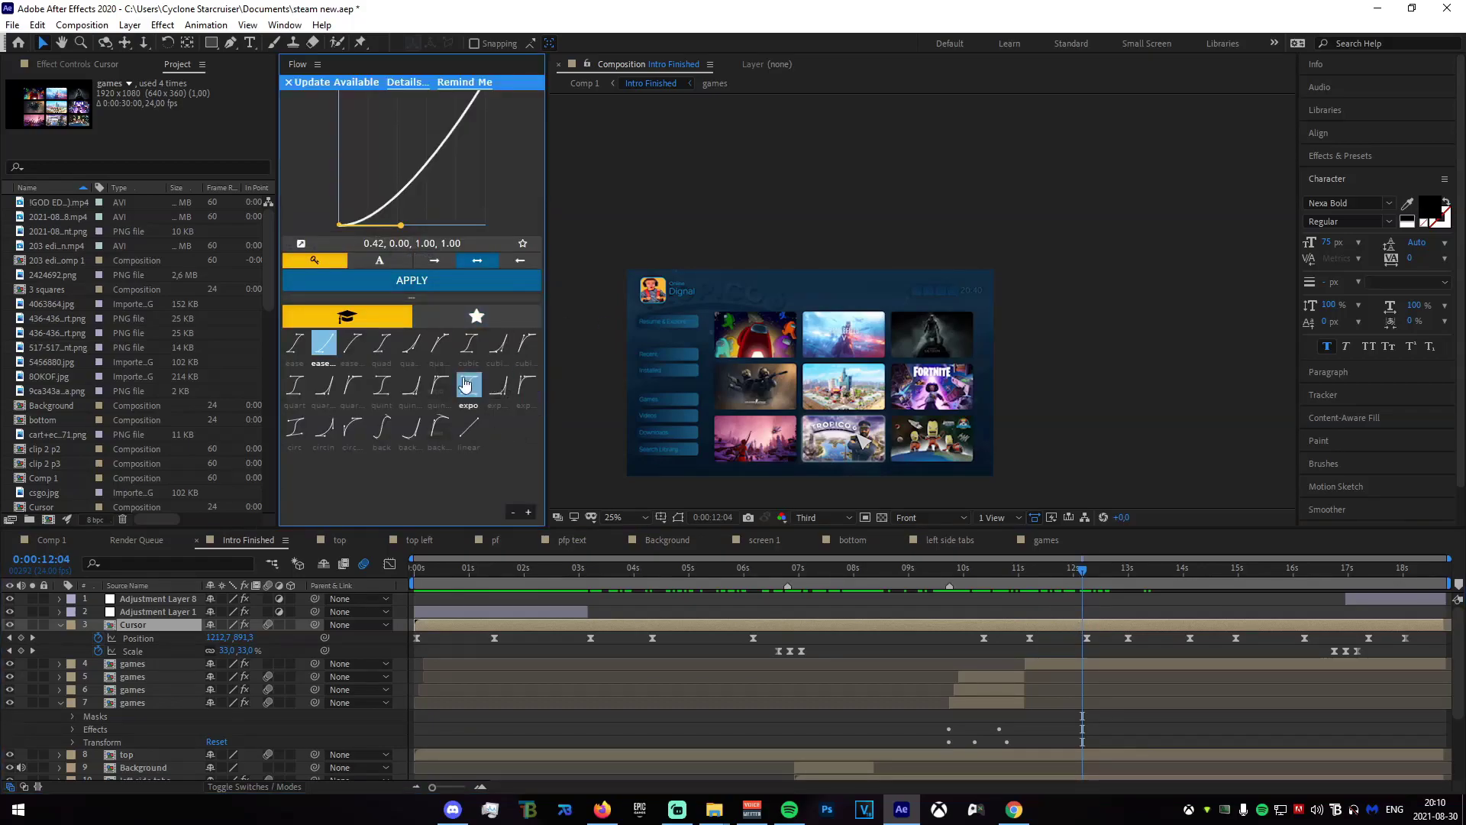
{"action": "left_click", "coordinate": [478, 317]}
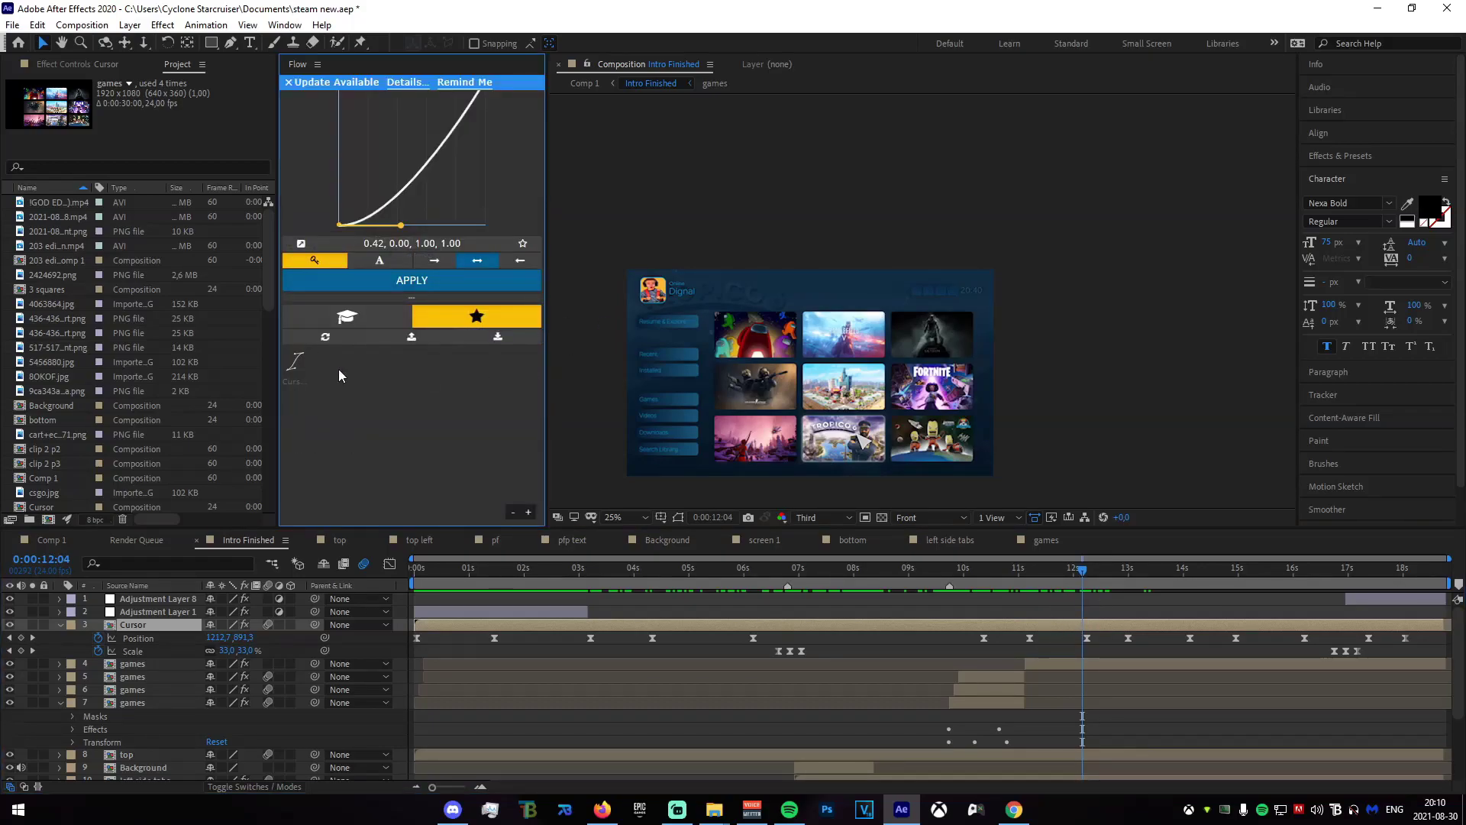
{"action": "left_click", "coordinate": [304, 369]}
{"action": "left_click", "coordinate": [289, 83]}
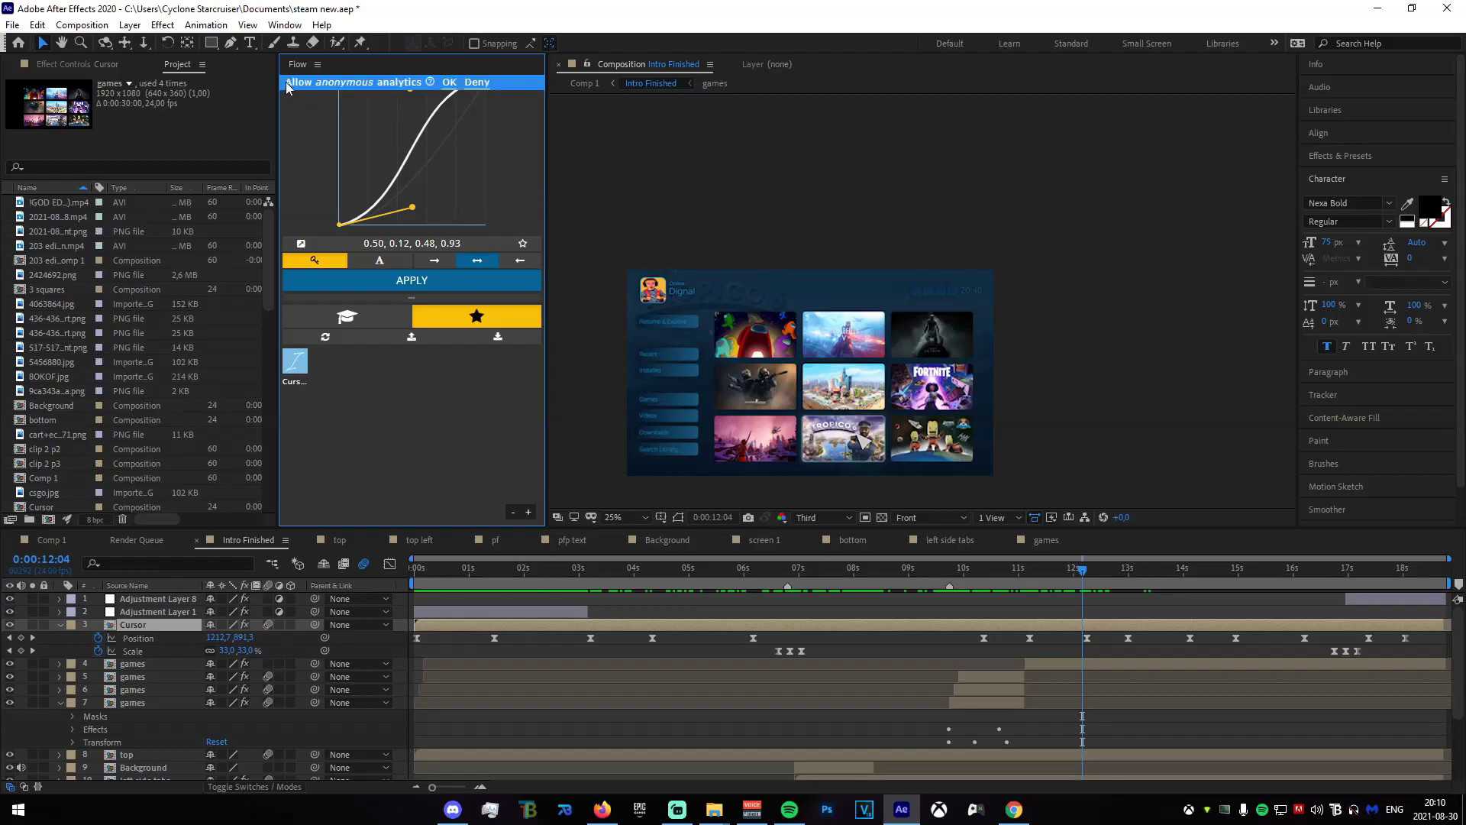
{"action": "left_click", "coordinate": [449, 82]}
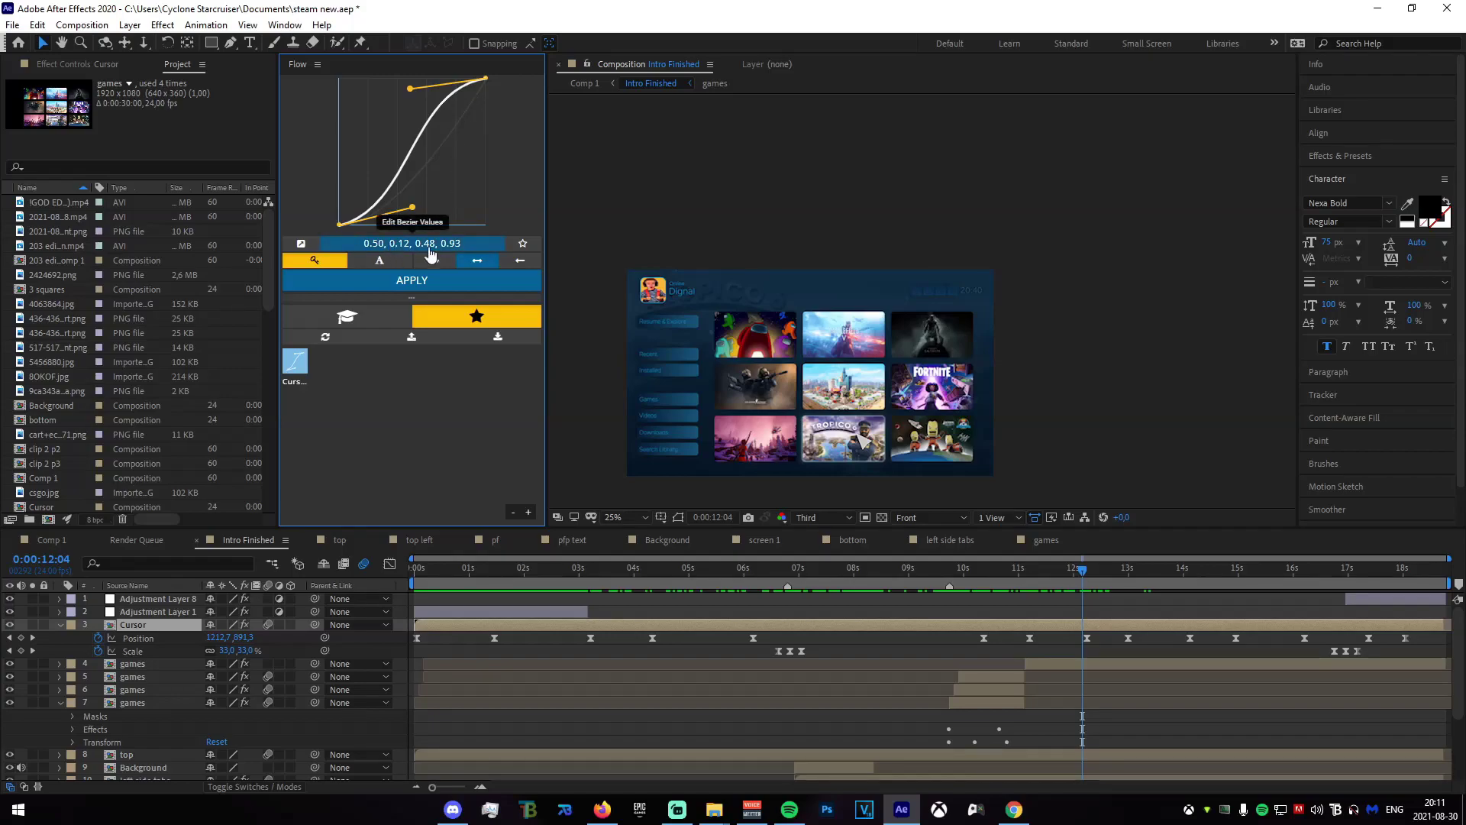
{"action": "key", "text": "space"}
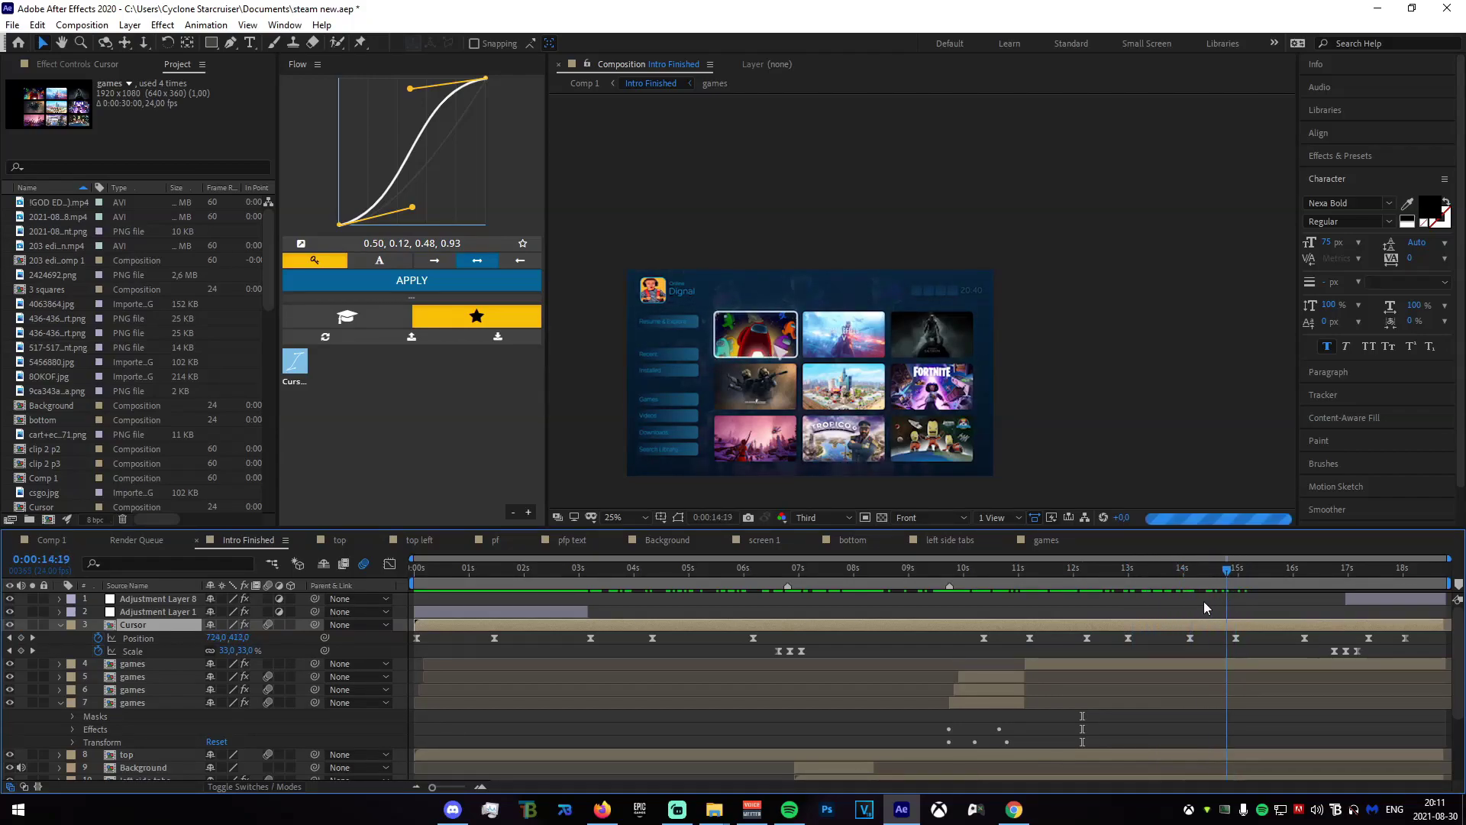
{"action": "double_click", "coordinate": [1166, 626]}
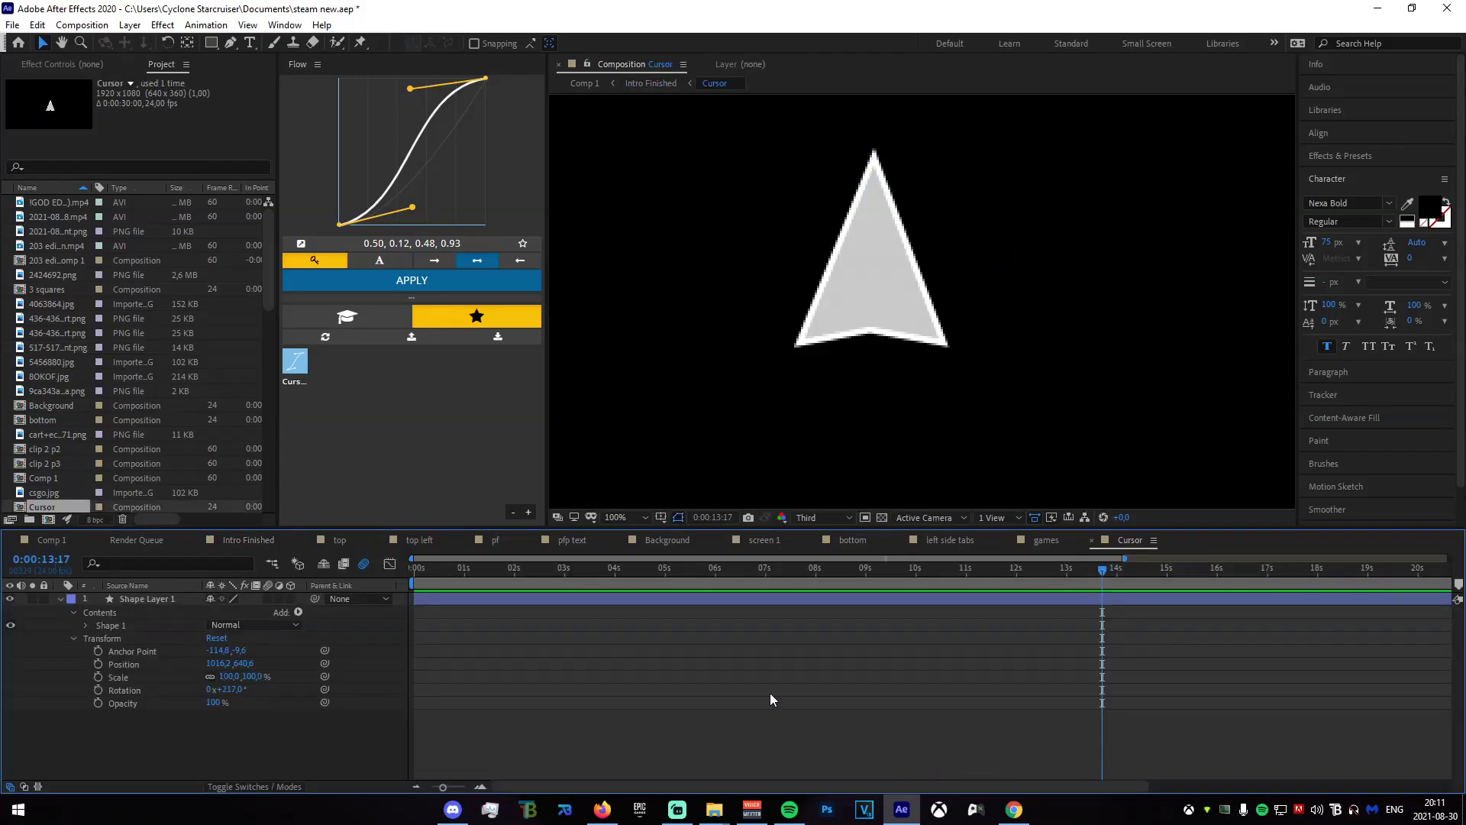
{"action": "left_click", "coordinate": [64, 544]}
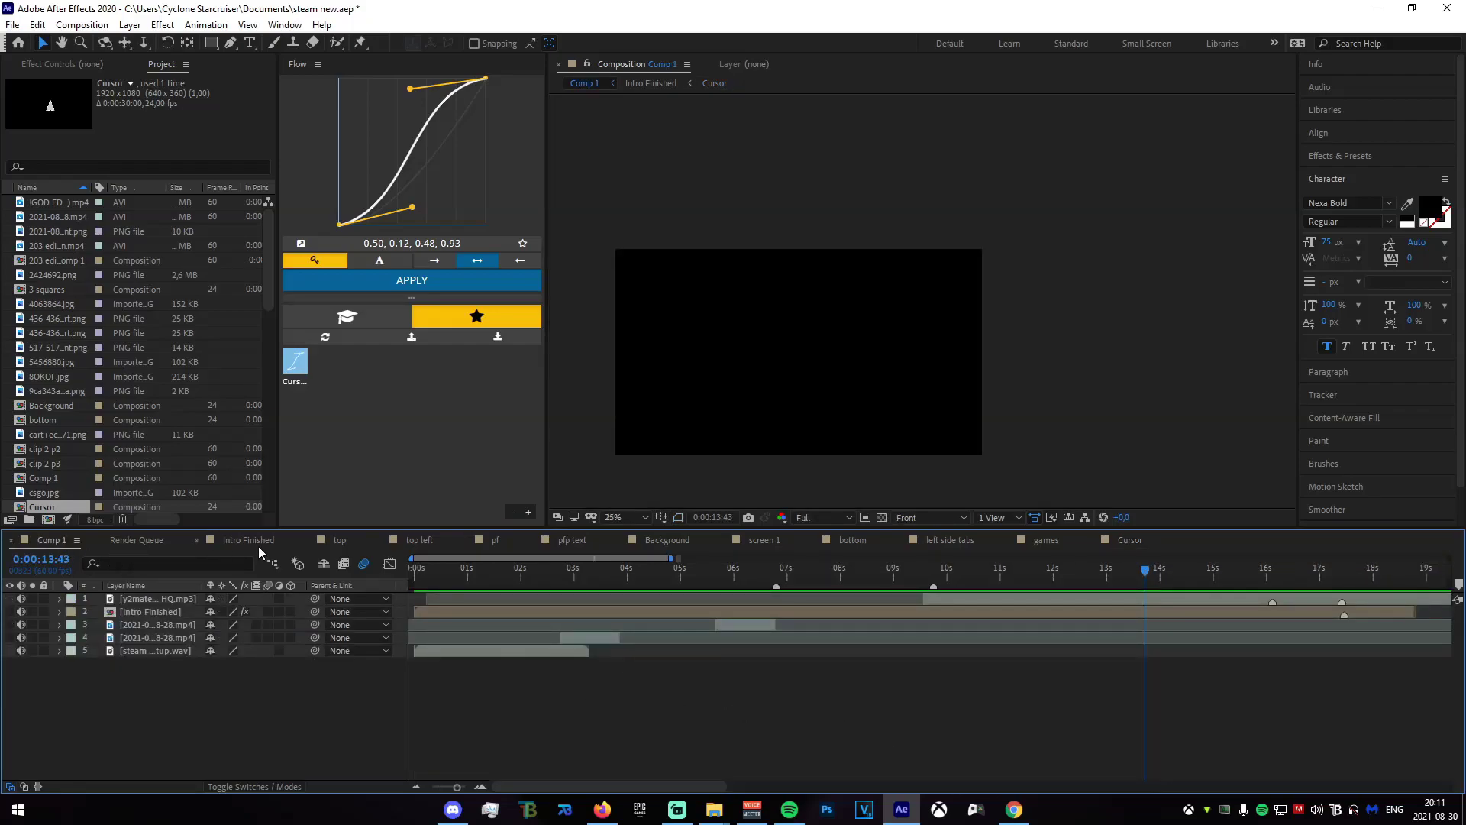
{"action": "left_click", "coordinate": [258, 543]}
{"action": "left_click", "coordinate": [60, 676]}
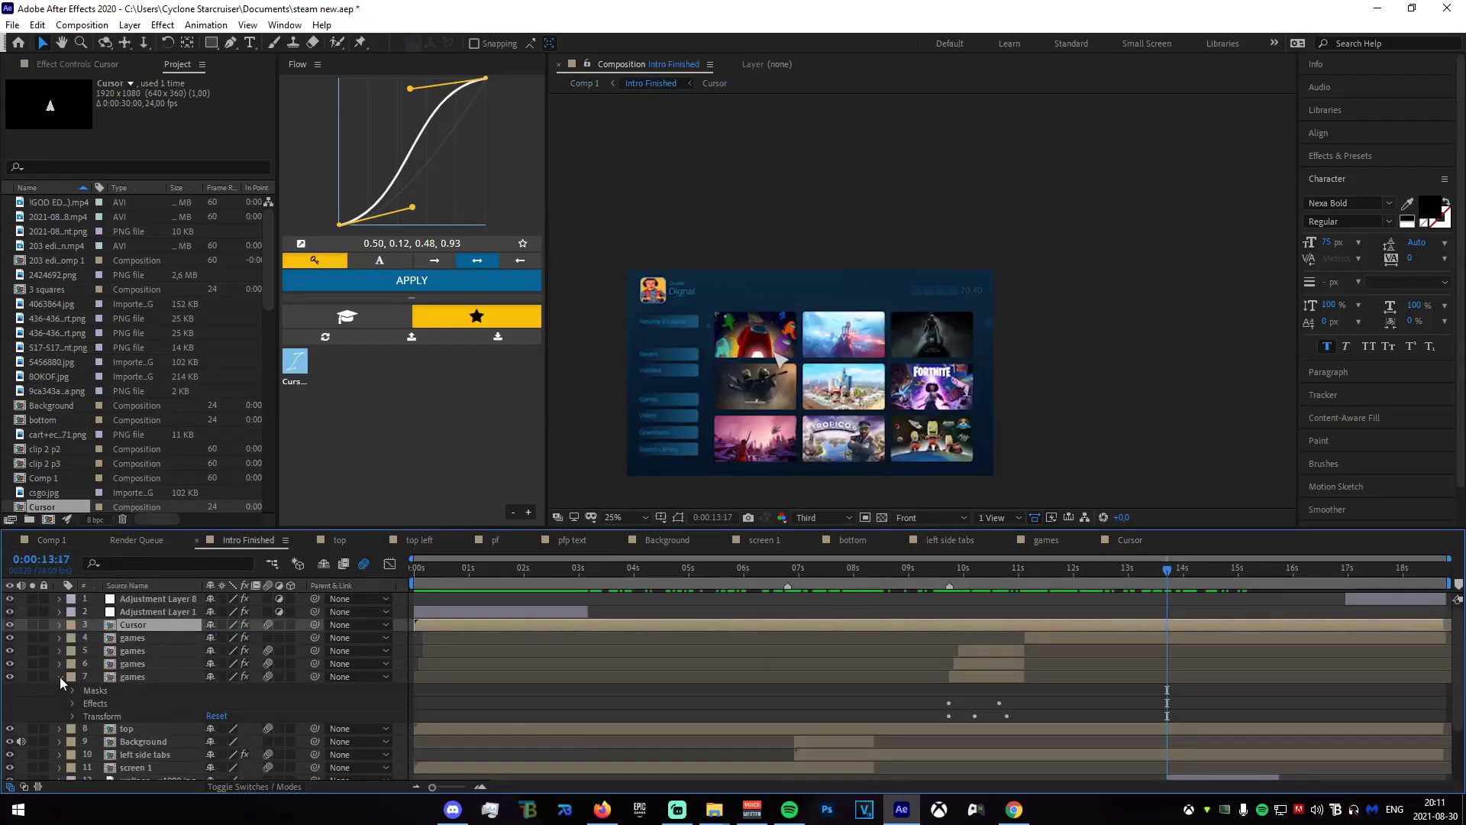
{"action": "left_click", "coordinate": [60, 676]}
{"action": "left_click", "coordinate": [1142, 690]}
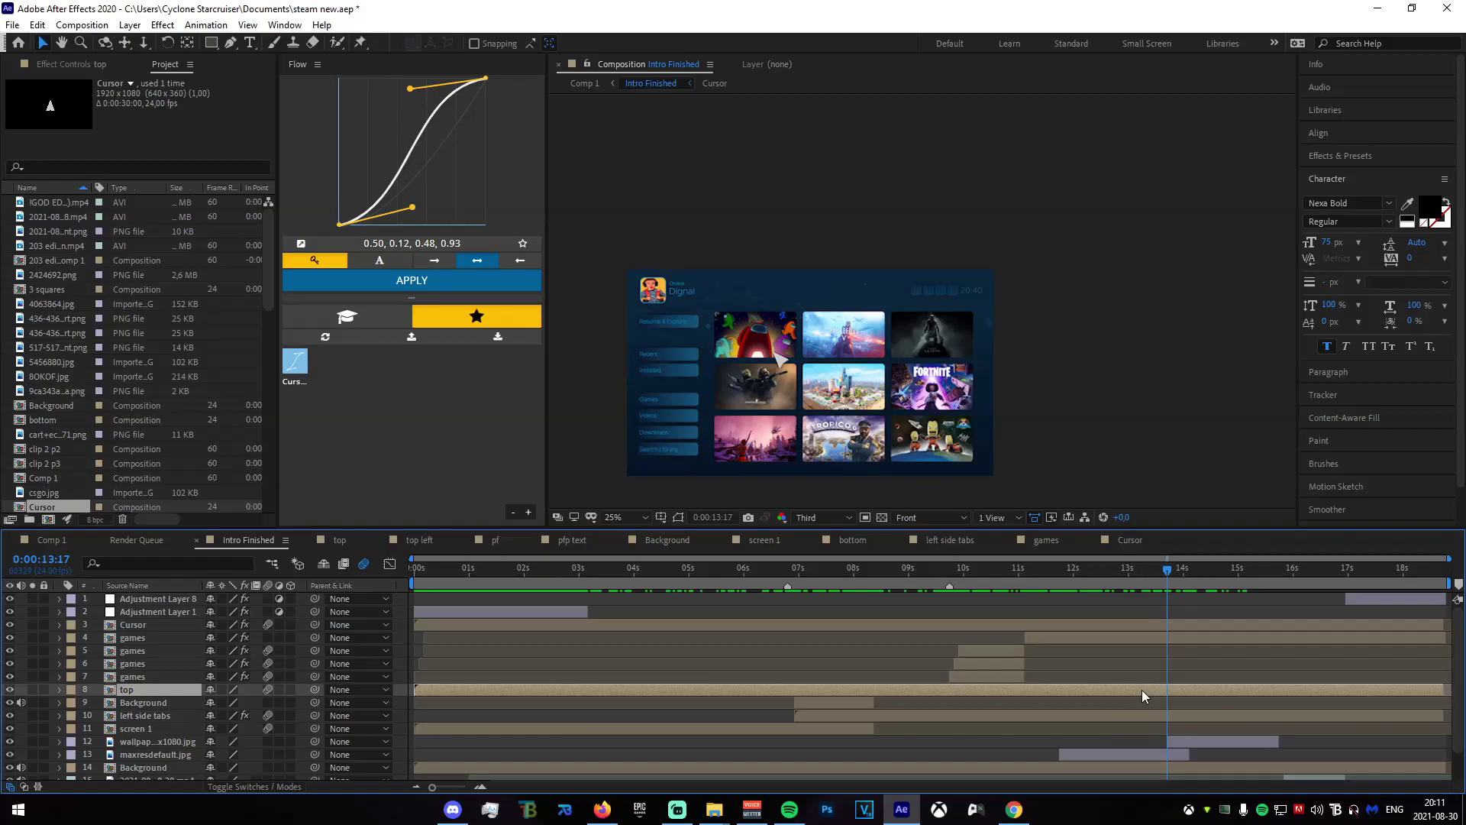
{"action": "double_click", "coordinate": [1150, 640]}
{"action": "left_click", "coordinate": [64, 544]}
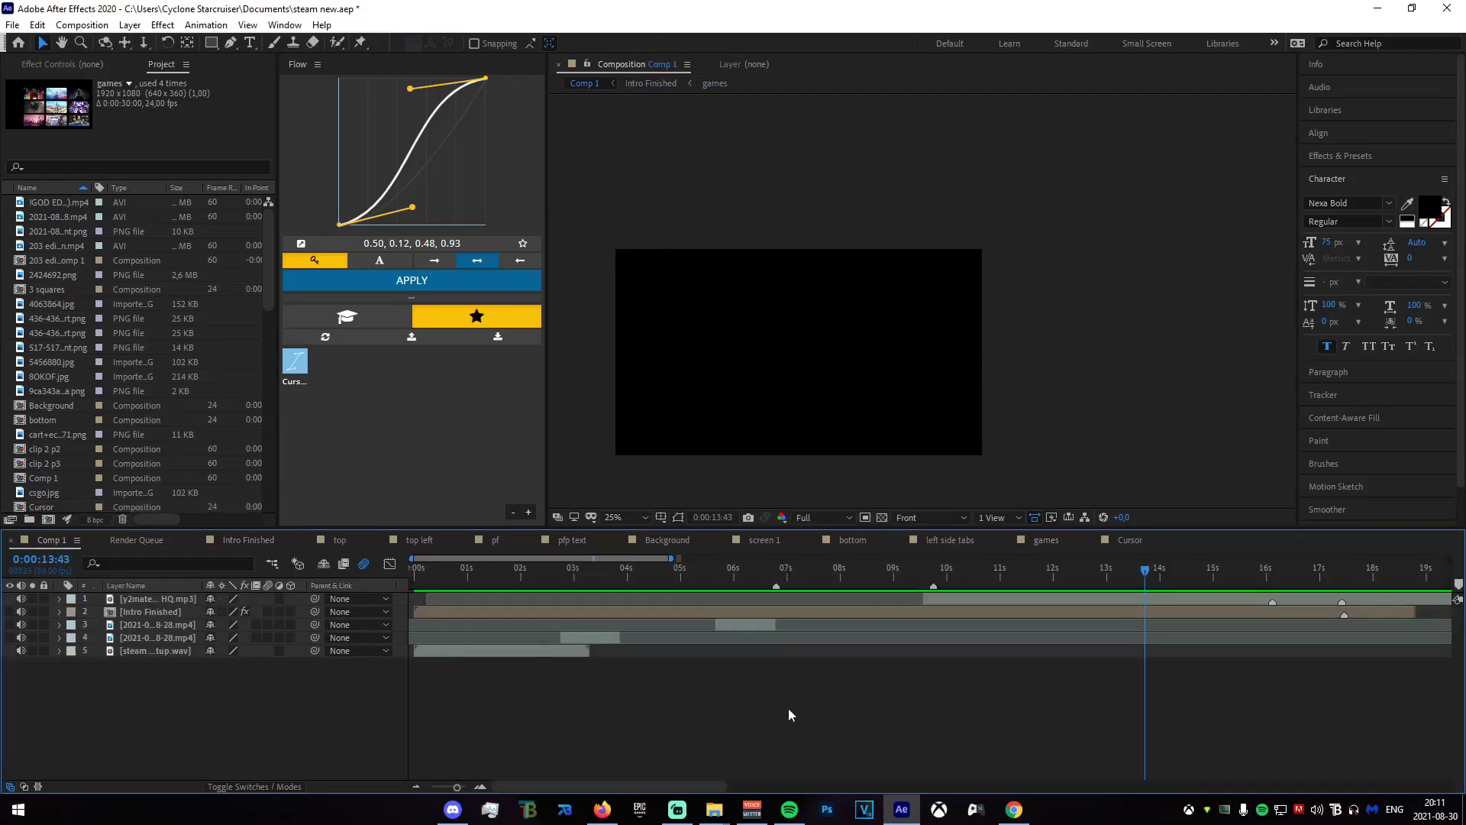
{"action": "left_click", "coordinate": [277, 544]}
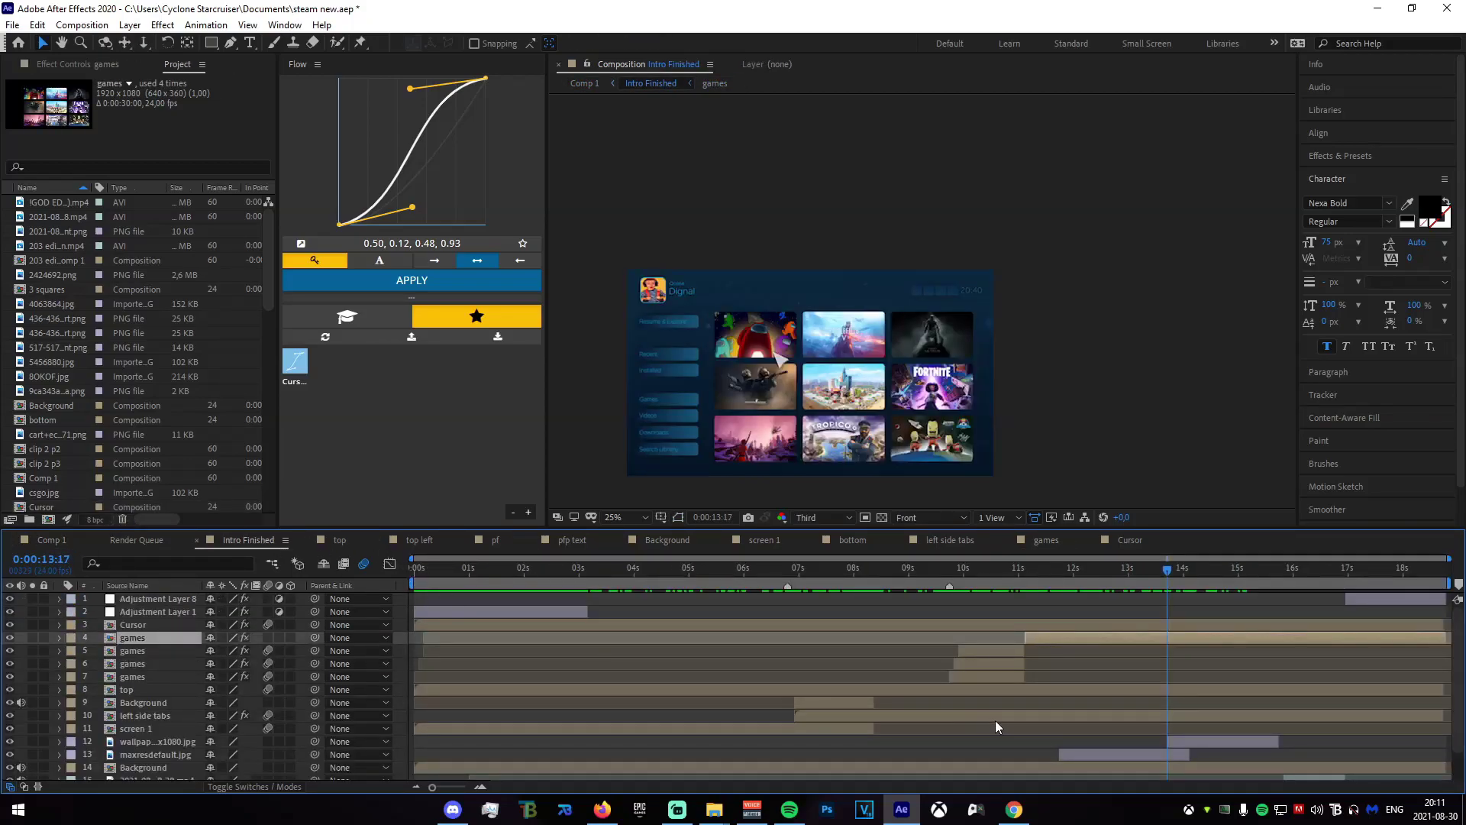
{"action": "left_click", "coordinate": [1151, 705]}
{"action": "left_click", "coordinate": [1139, 756]}
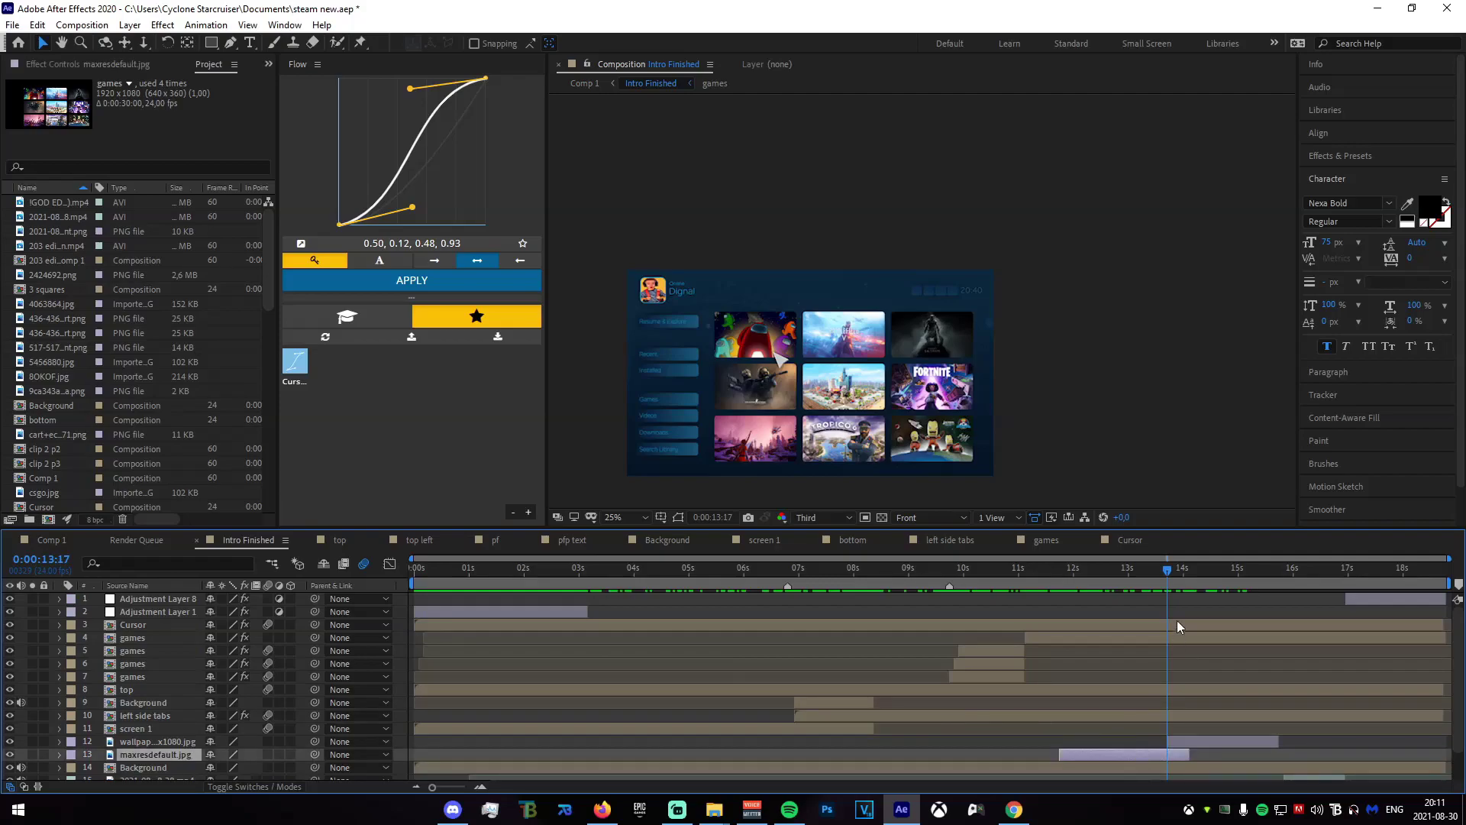
{"action": "left_click_drag", "start_coordinate": [1165, 563], "coordinate": [1281, 607]}
{"action": "left_click", "coordinate": [1082, 568]}
{"action": "key", "text": "u"}
{"action": "scroll", "coordinate": [1073, 733], "scroll_direction": "down", "scroll_amount": 2}
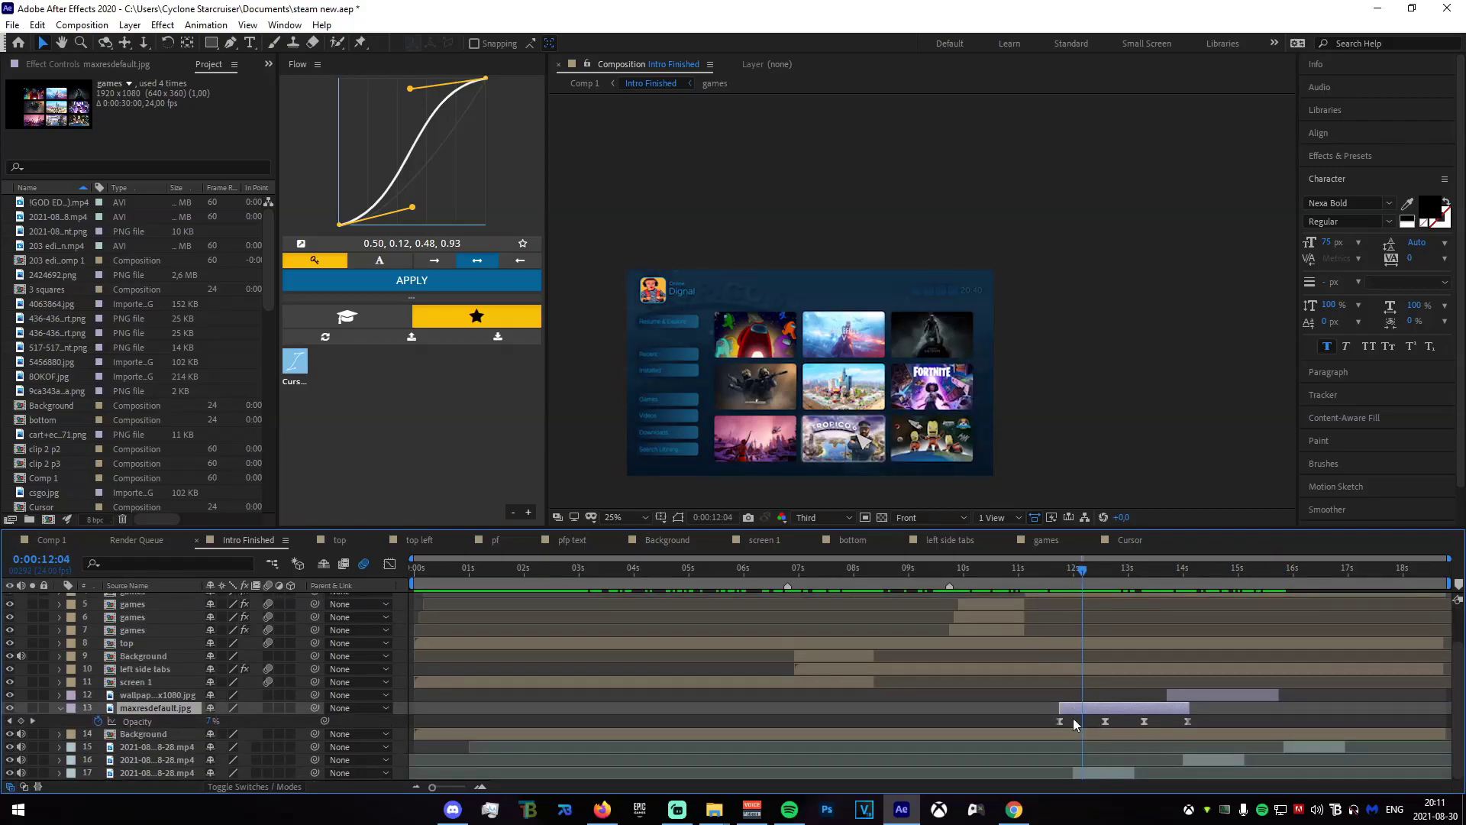
{"action": "key", "text": "u"}
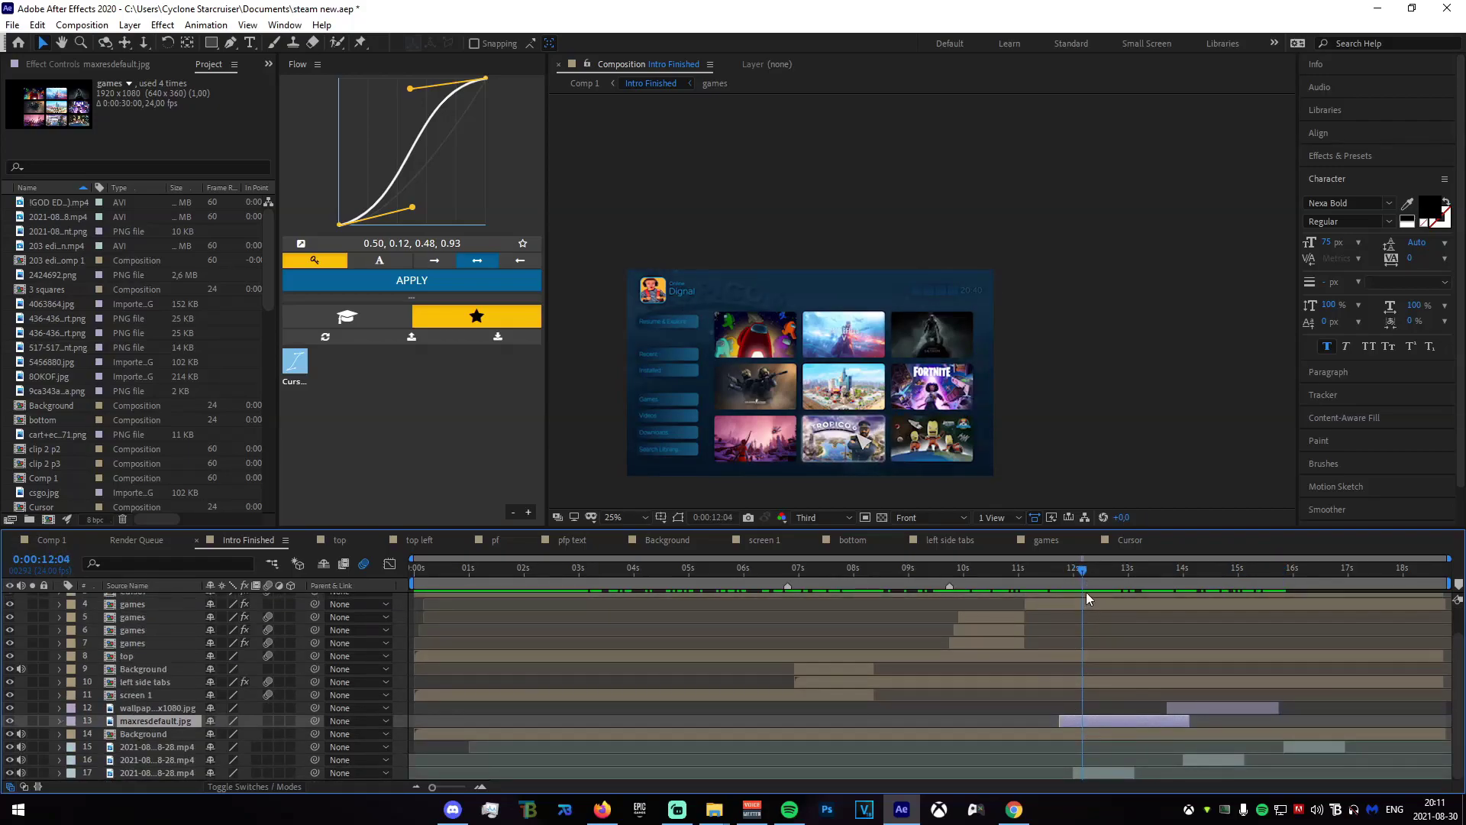
{"action": "left_click_drag", "start_coordinate": [1167, 585], "coordinate": [1349, 591]}
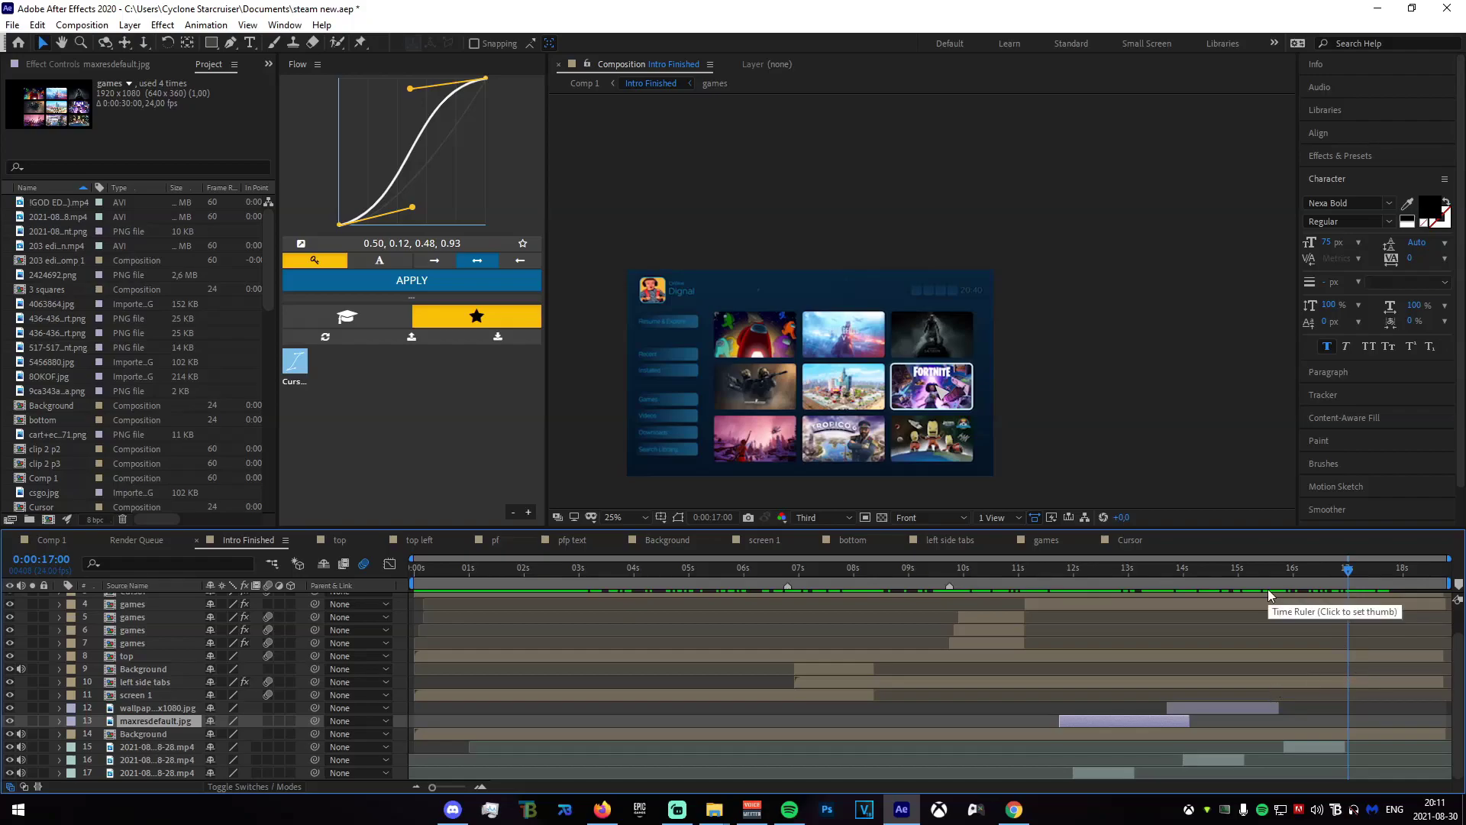
{"action": "scroll", "coordinate": [1367, 664], "scroll_direction": "up", "scroll_amount": 6, "text": "alt"}
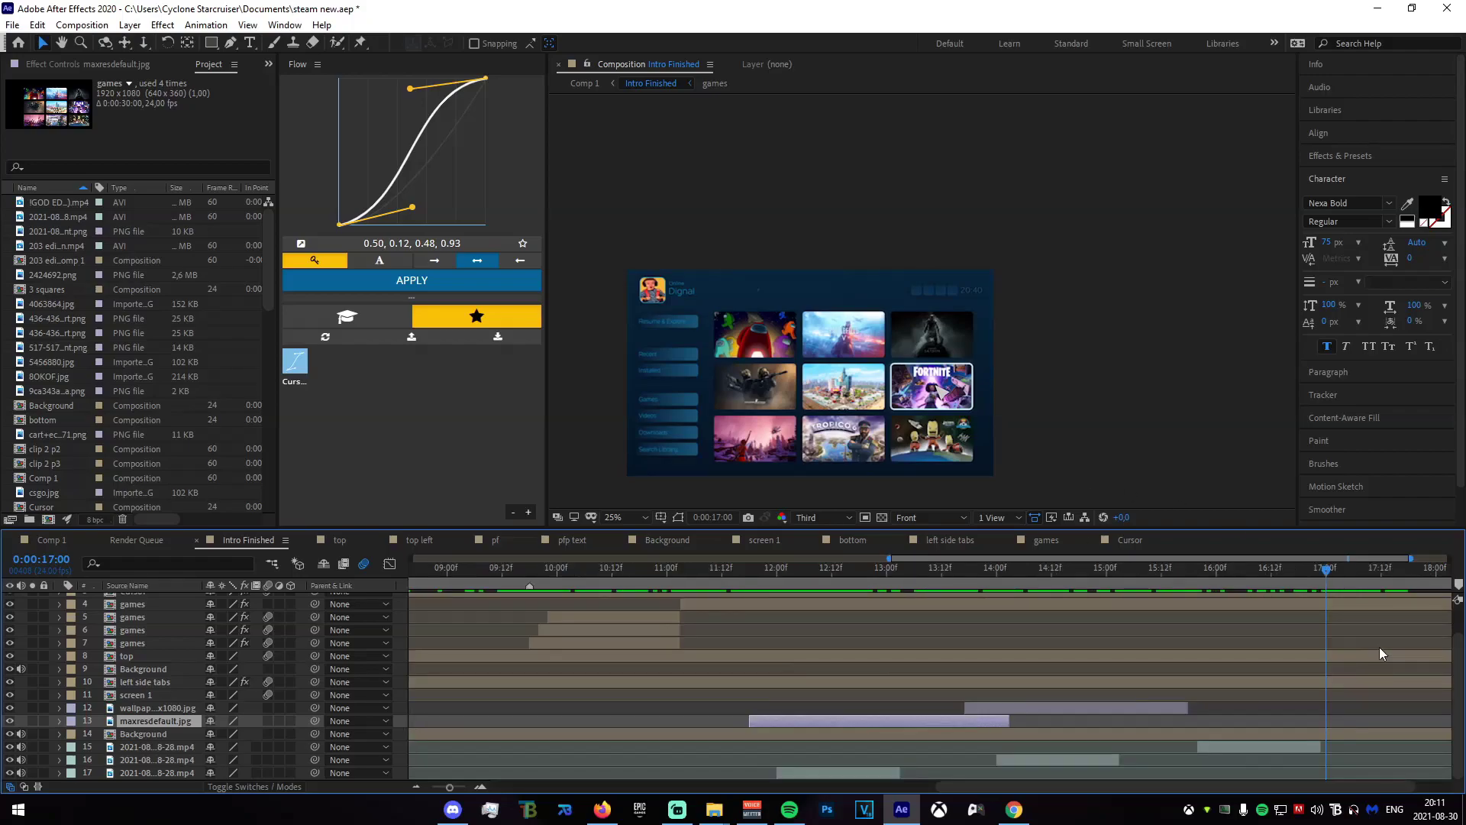
{"action": "left_click_drag", "start_coordinate": [1277, 584], "coordinate": [1375, 566]}
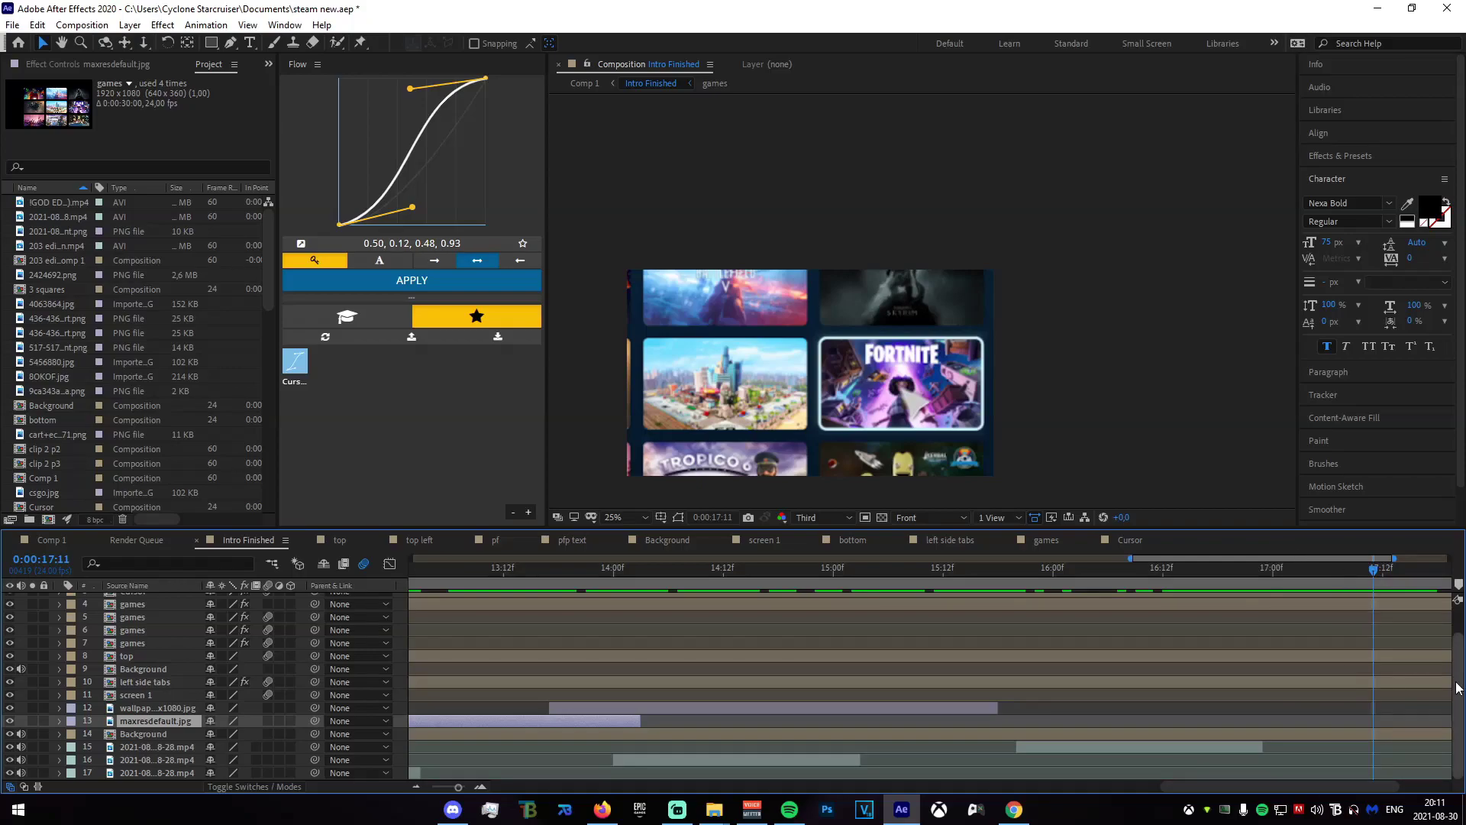
{"action": "left_click_drag", "start_coordinate": [1458, 687], "coordinate": [1443, 575]}
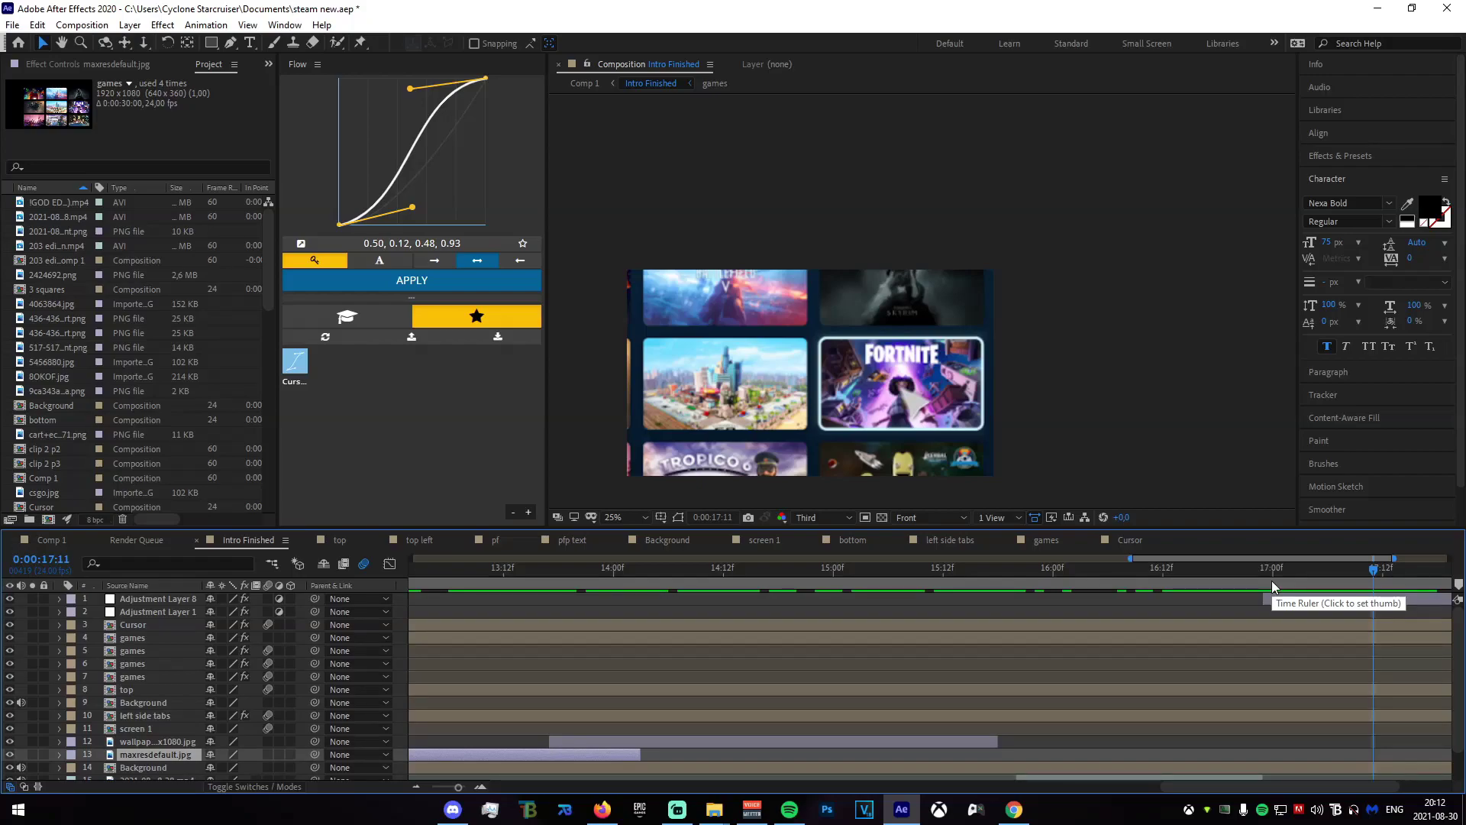
{"action": "scroll", "coordinate": [1252, 627], "scroll_direction": "down", "scroll_amount": 3}
{"action": "left_click_drag", "start_coordinate": [1346, 567], "coordinate": [1372, 683]}
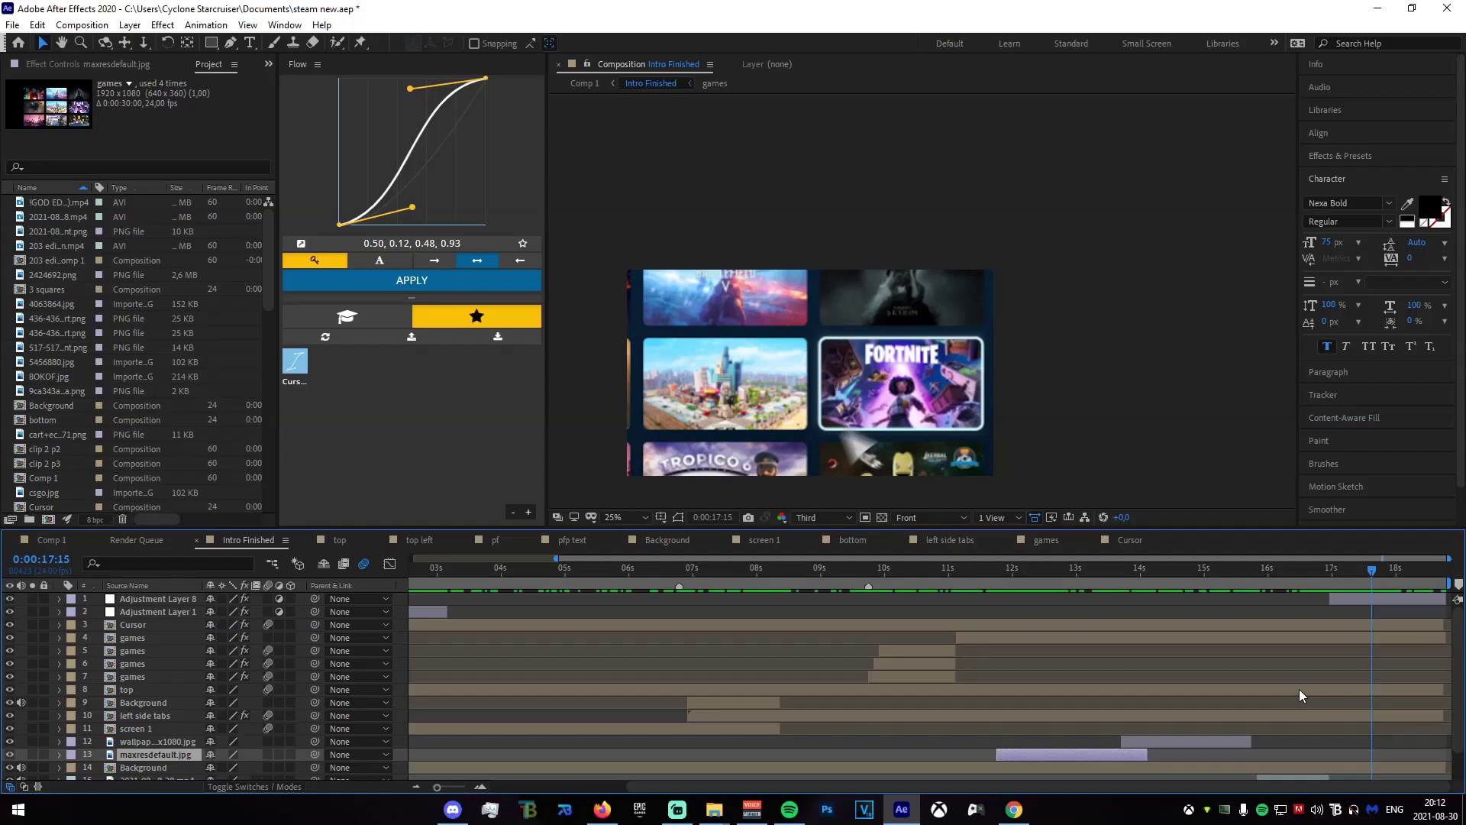
{"action": "left_click_drag", "start_coordinate": [1374, 570], "coordinate": [1421, 588]}
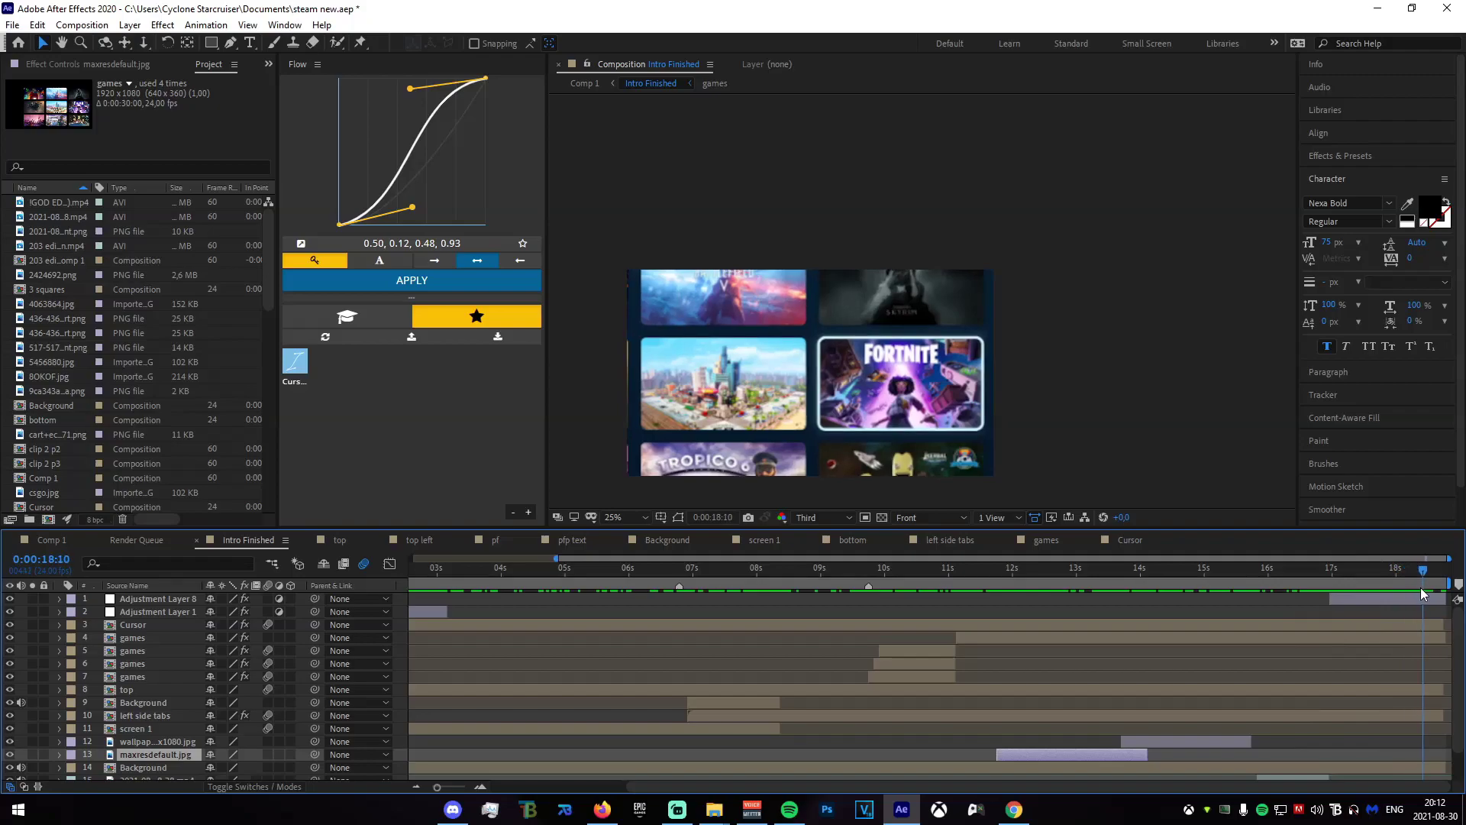
{"action": "left_click", "coordinate": [1400, 600]}
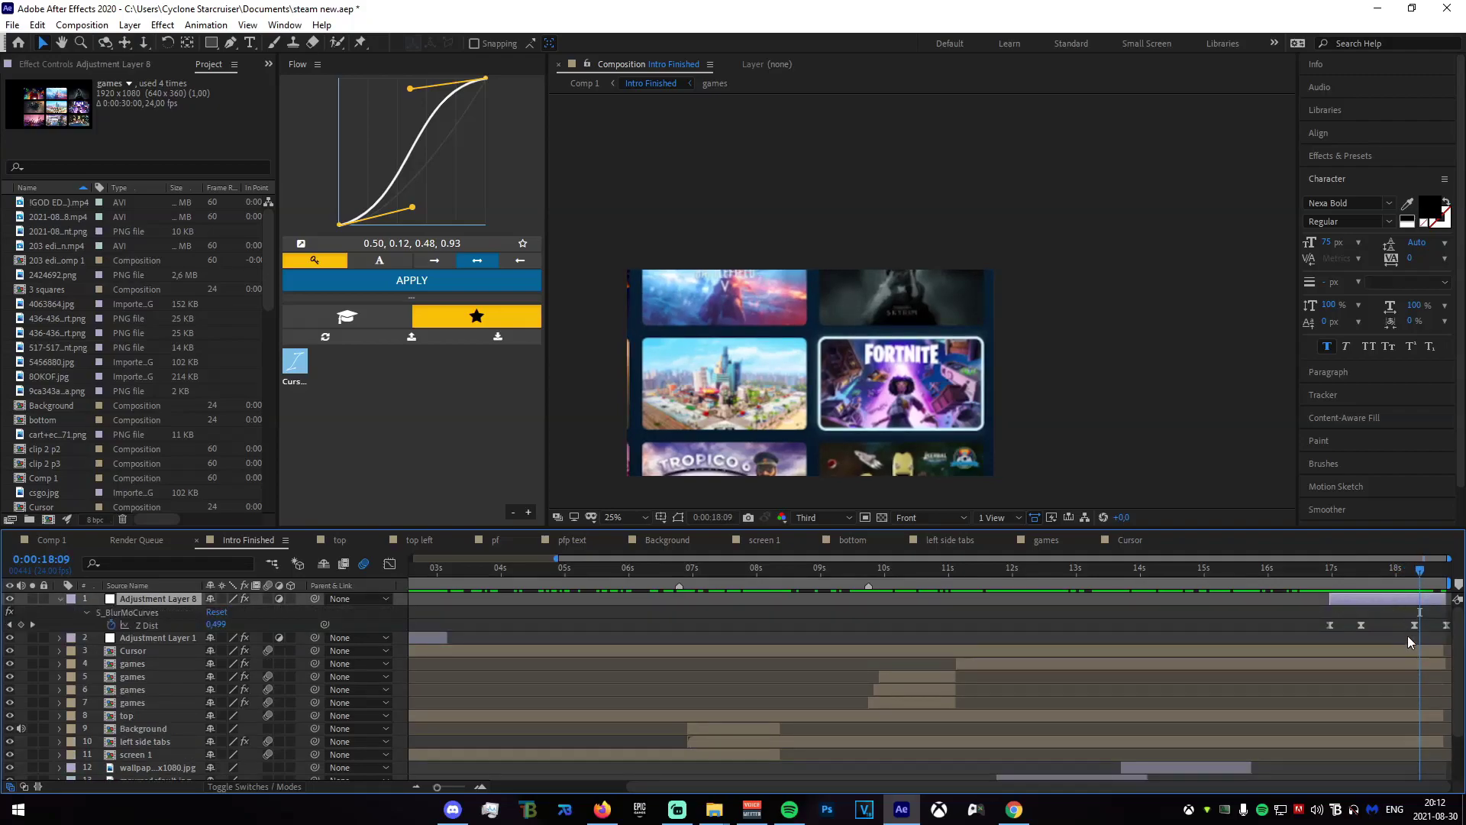
{"action": "scroll", "coordinate": [1387, 646], "scroll_direction": "up", "scroll_amount": 5}
{"action": "scroll", "coordinate": [1276, 569], "scroll_direction": "down", "scroll_amount": 6}
{"action": "left_click_drag", "start_coordinate": [1282, 570], "coordinate": [1392, 585]}
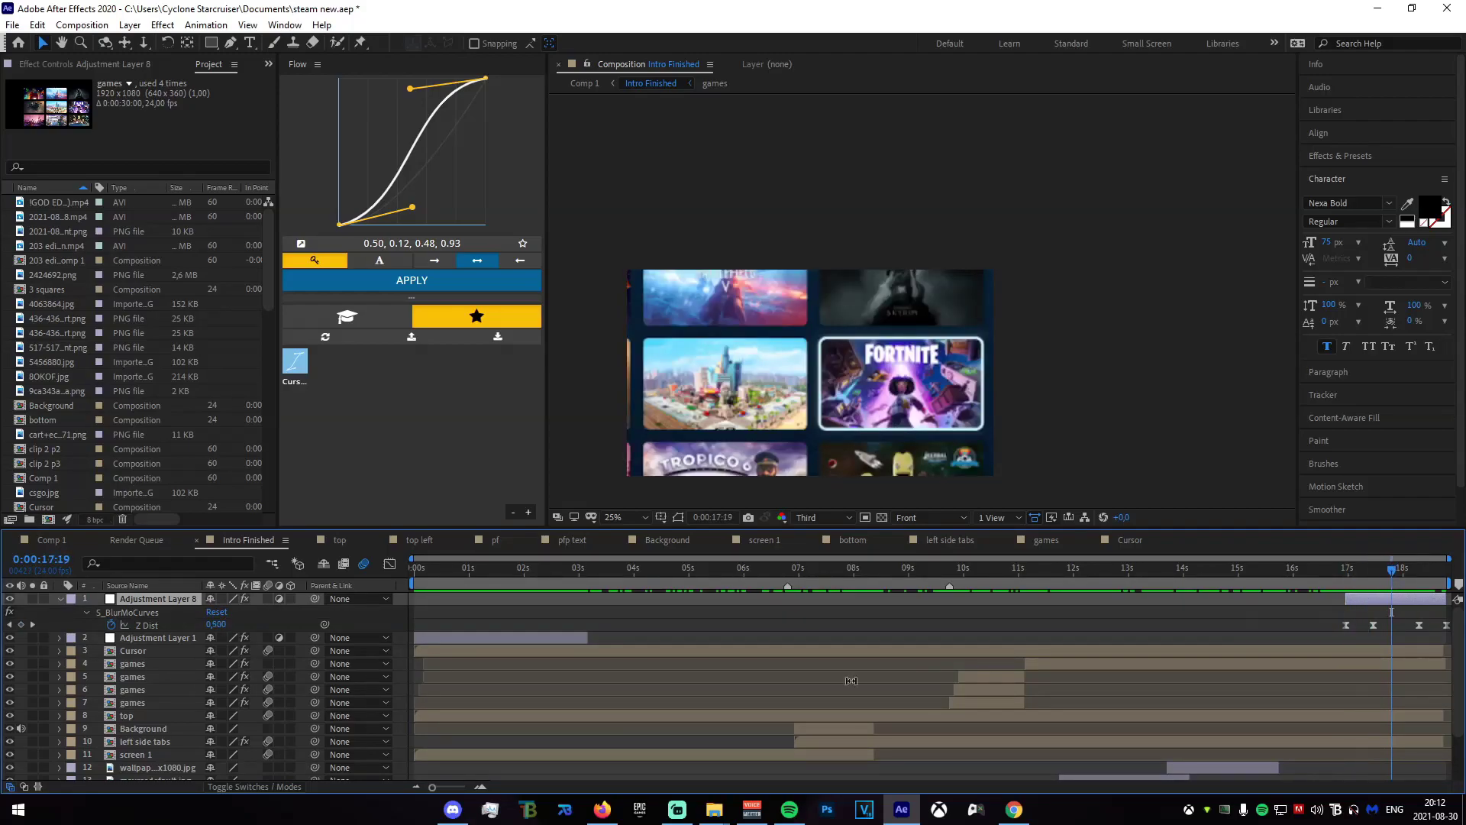
{"action": "left_click", "coordinate": [61, 599]}
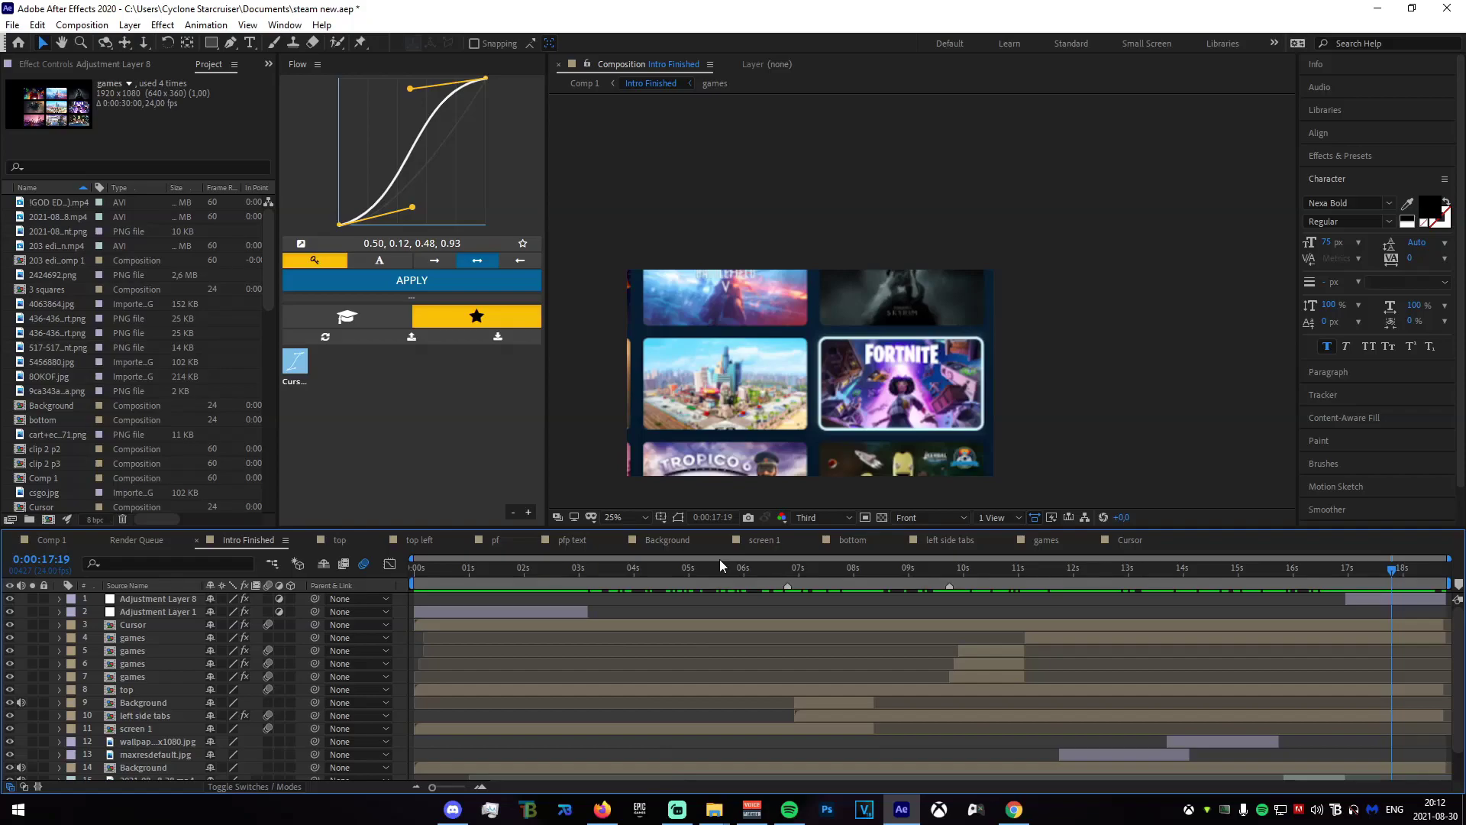